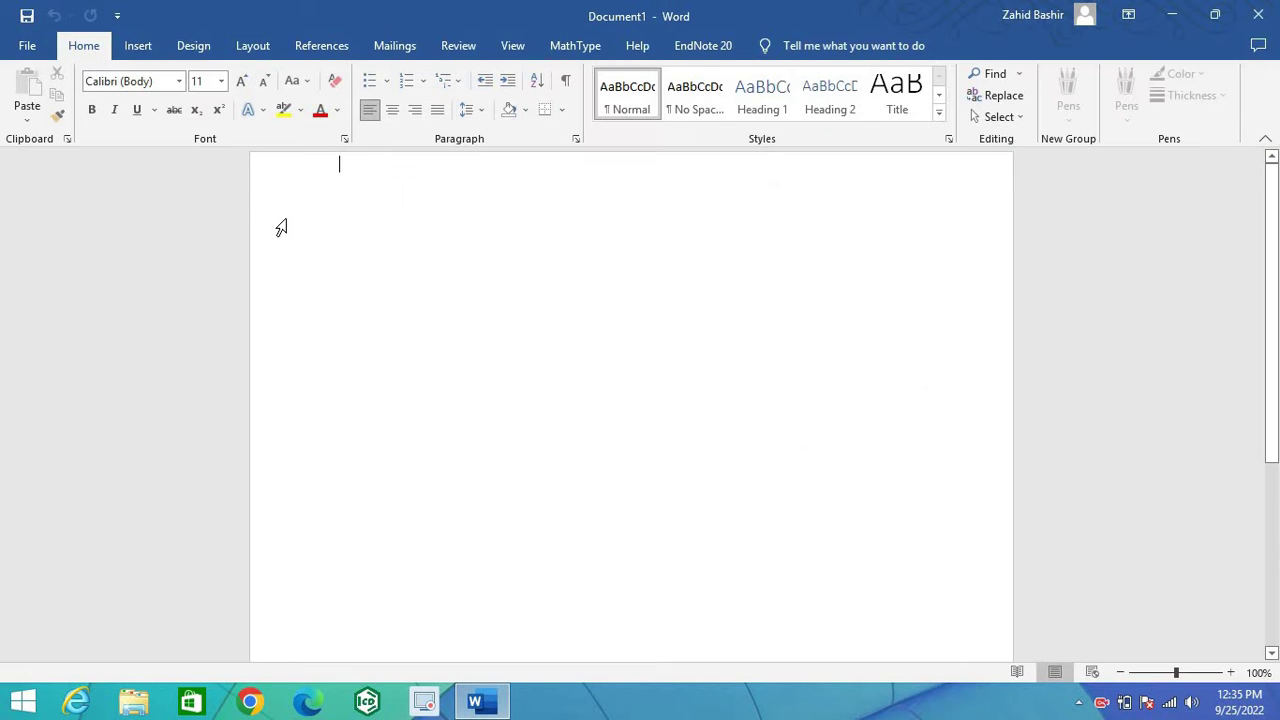
Step: Change the page orientation to Landscape
click(254, 45)
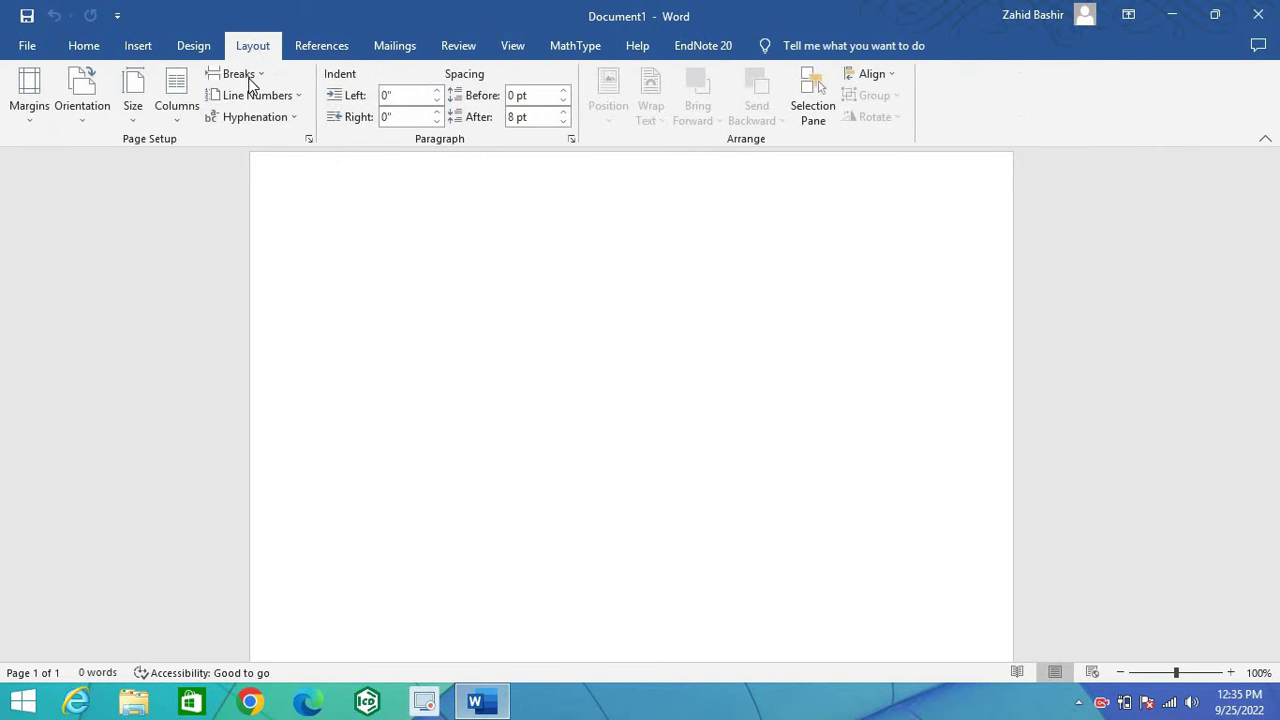
click(91, 114)
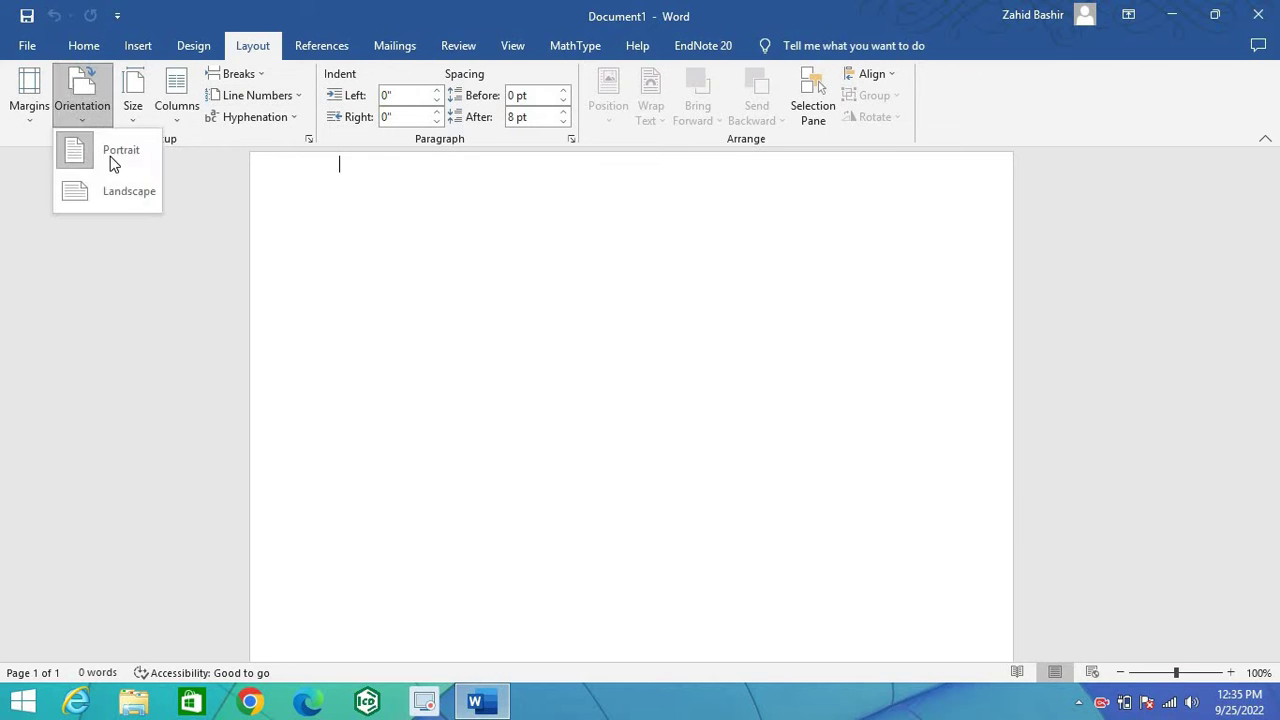
click(124, 190)
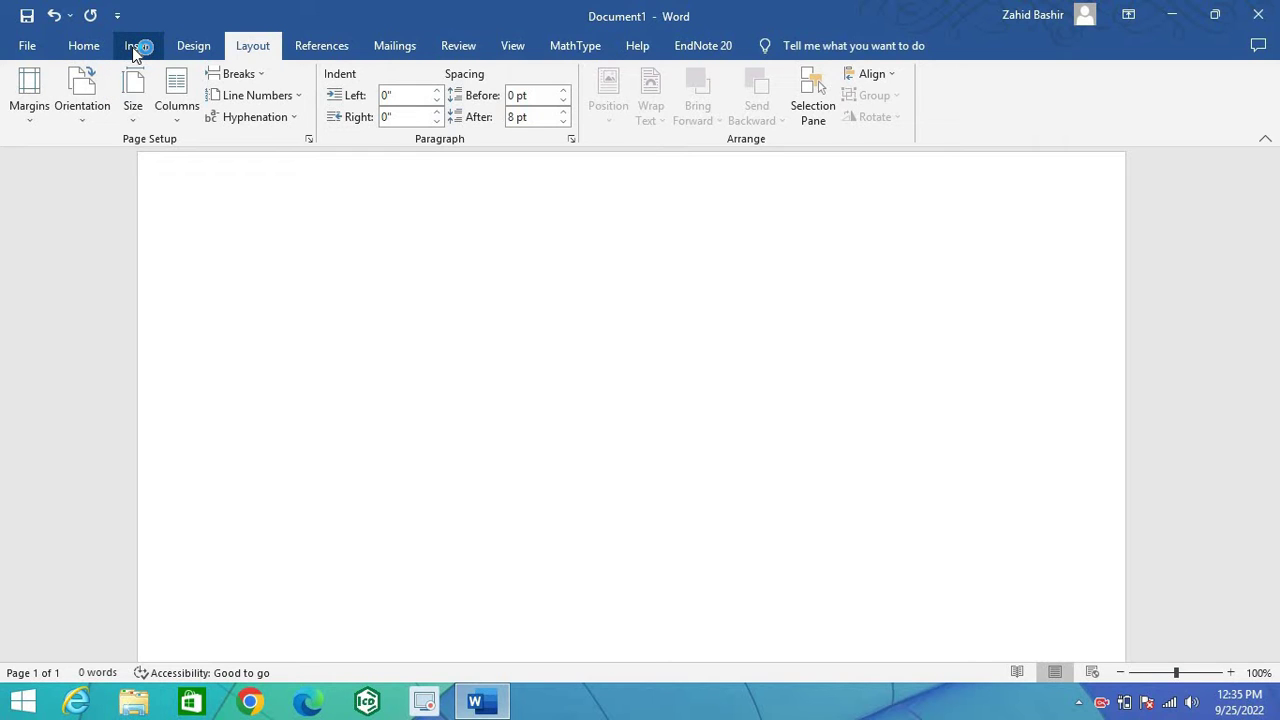
Step: Draw a Block Arc shape about 2" wide and 2.55" high in the upper part of the page
click(137, 46)
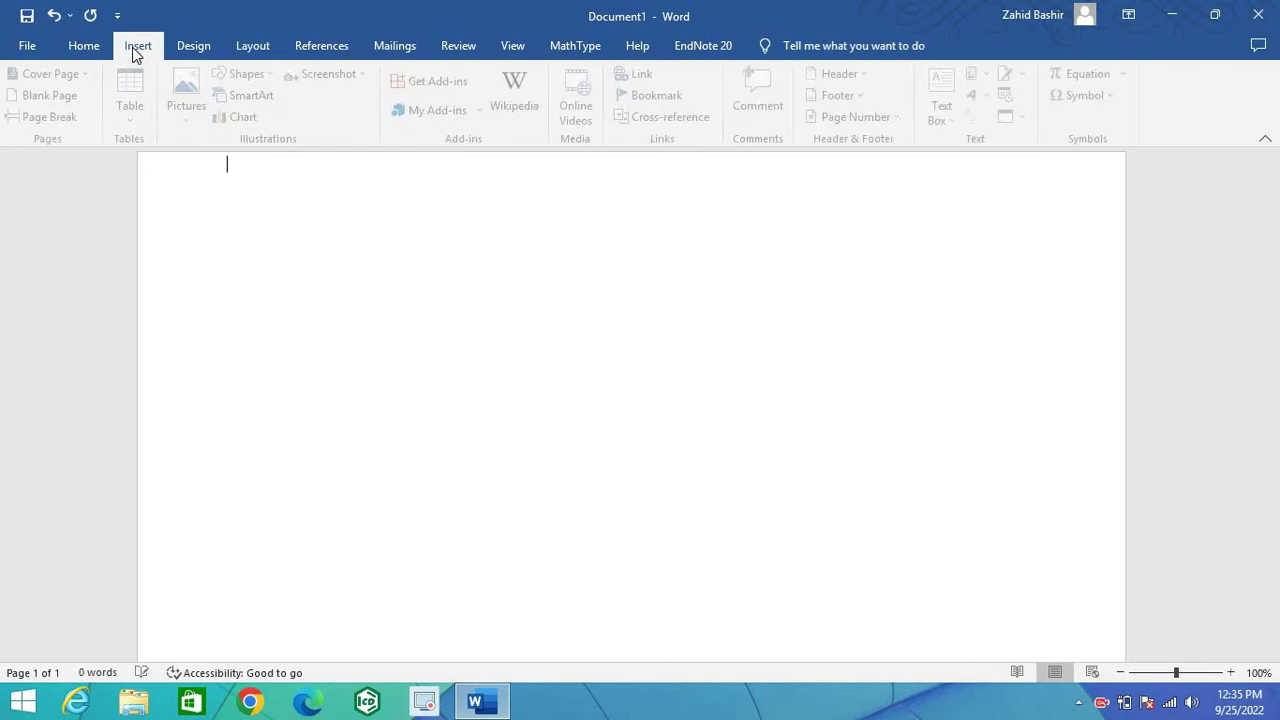
click(255, 75)
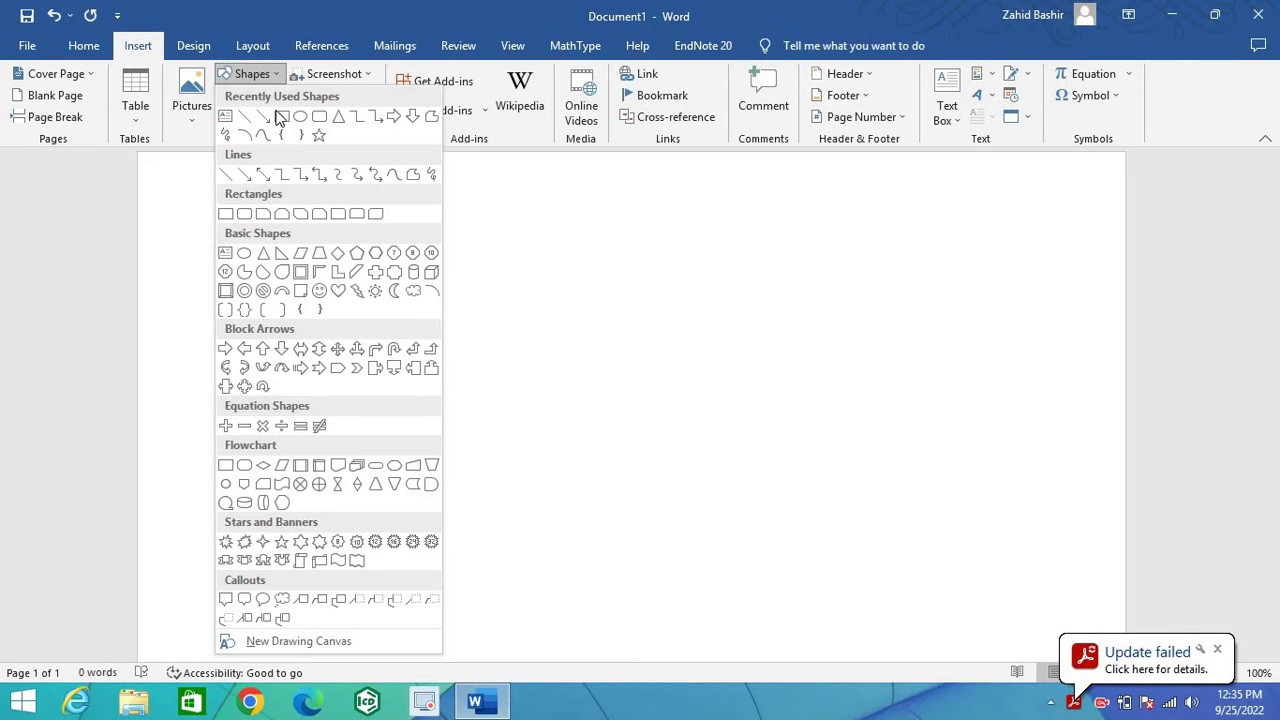
click(277, 291)
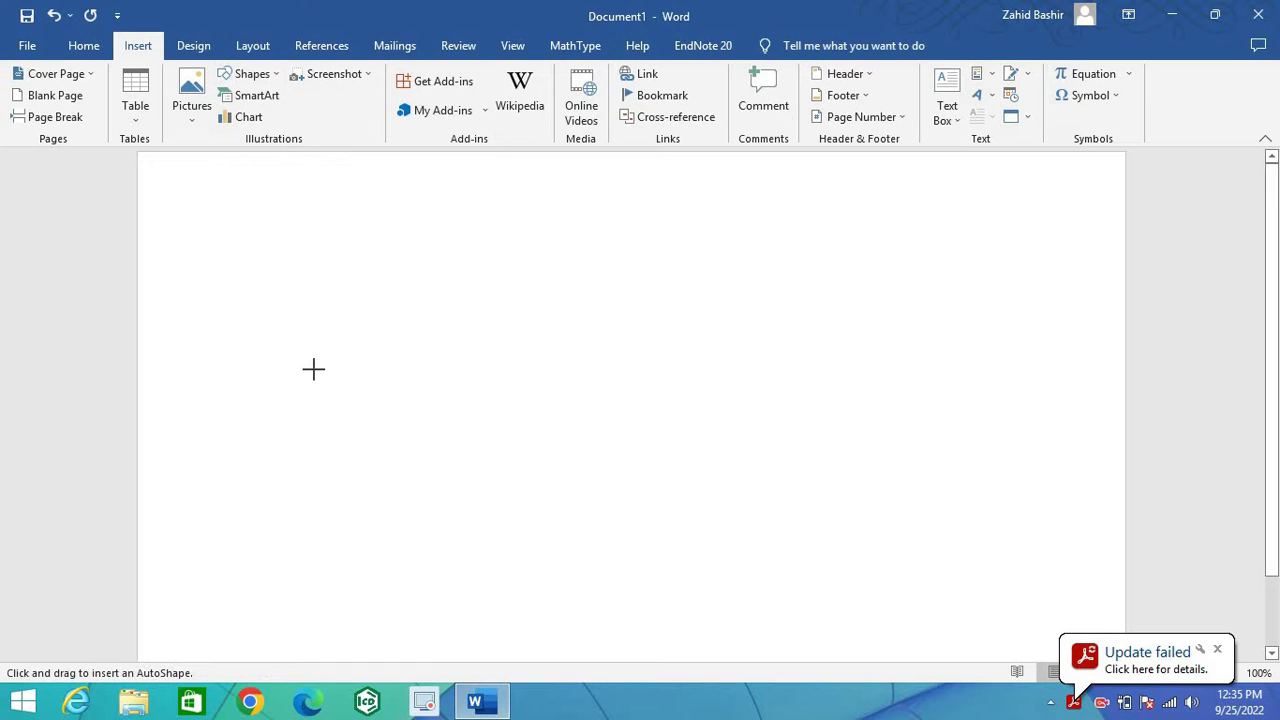
mouse_move(344, 368)
mouse_down()
mouse_move(380, 314)
mouse_move(451, 300)
mouse_move(455, 283)
mouse_move(526, 246)
mouse_move(514, 234)
mouse_move(524, 221)
mouse_up()
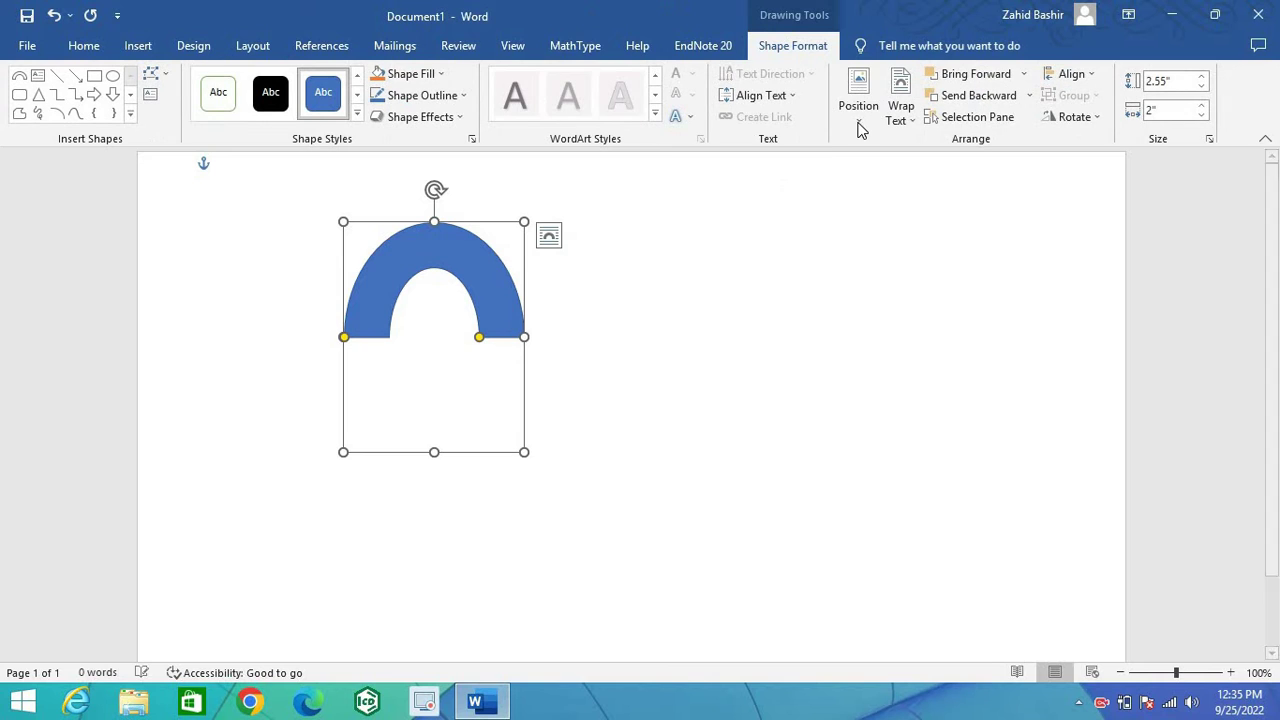
Step: Position the arc in the middle centre of the page and reshape it into a thinner band with a shortened right end
click(858, 118)
click(915, 303)
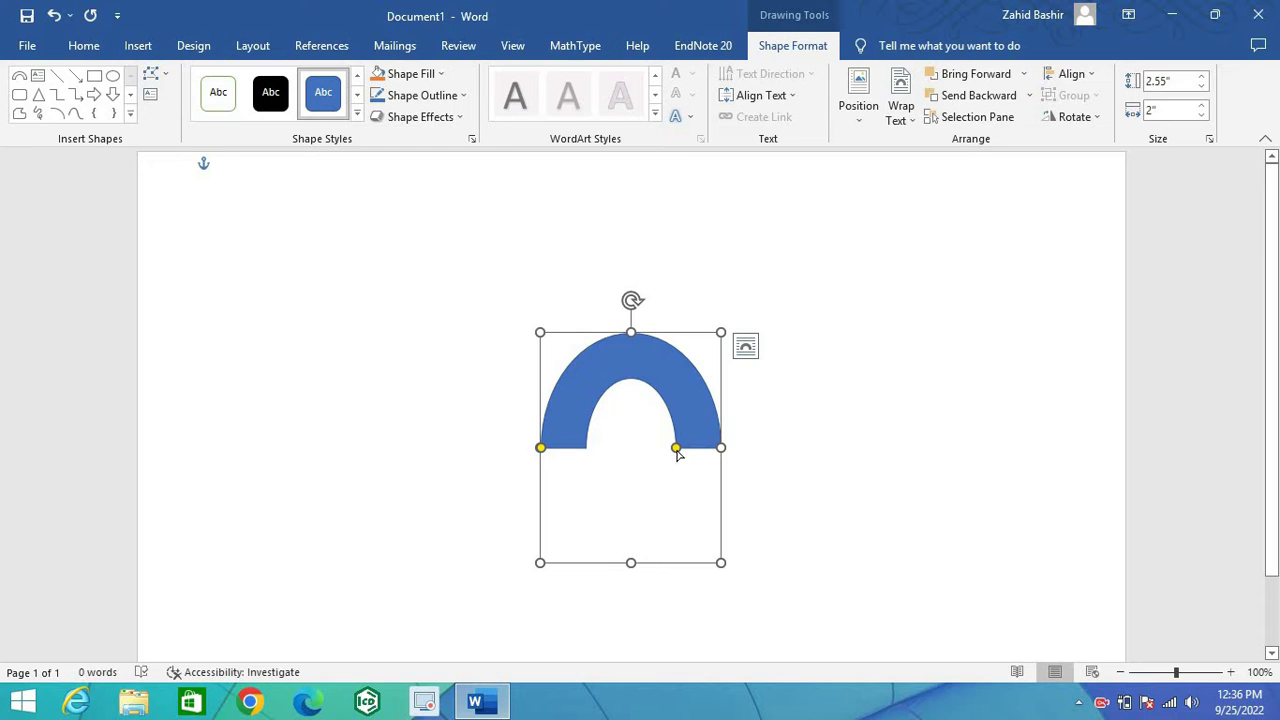
drag(676, 448, 679, 409)
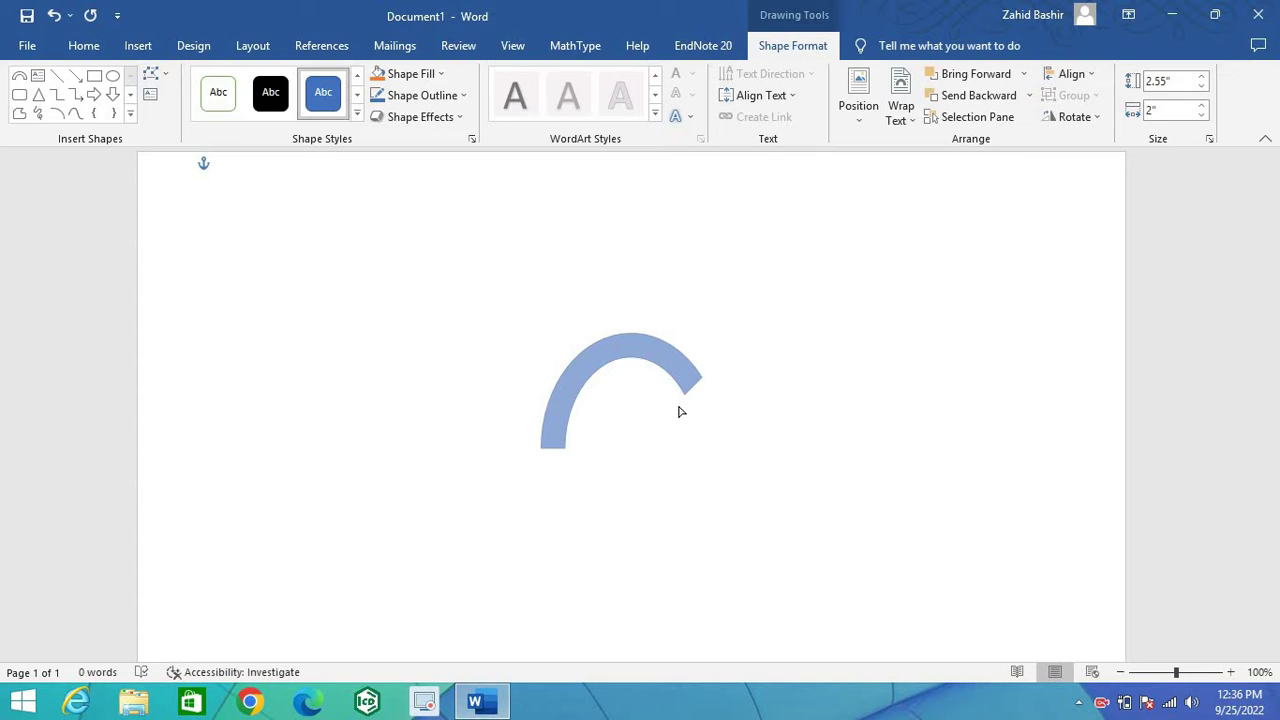
drag(679, 411, 680, 420)
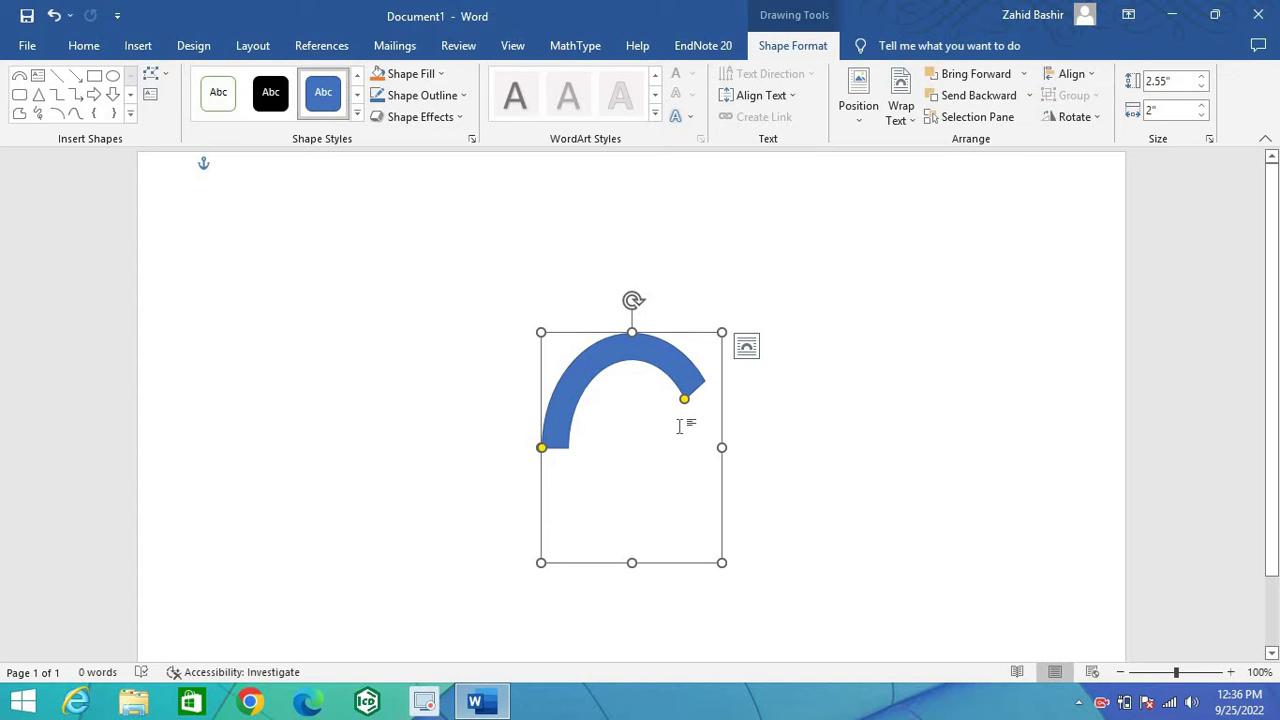
Step: Duplicate the arc and place the copy below the original, slightly to its right
key(ctrl+c)
key(ctrl+v)
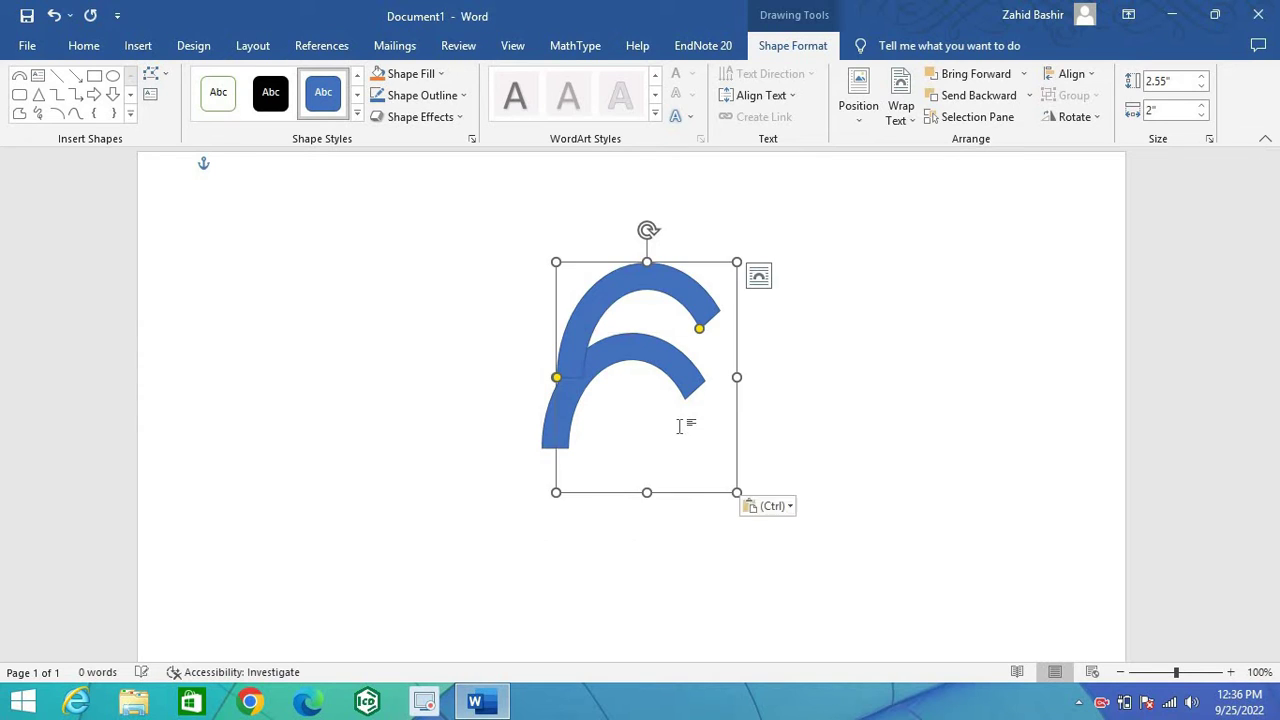
drag(694, 266, 720, 455)
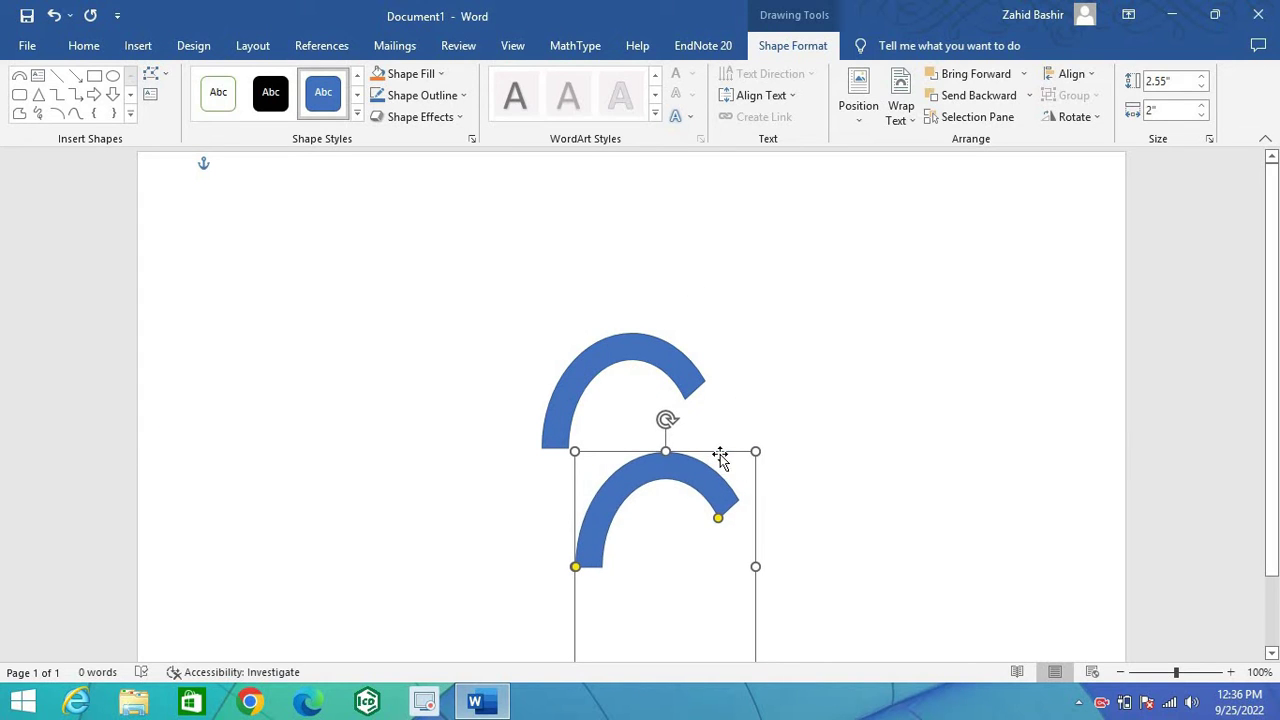
Step: Move the original arc up the page to leave a gap above the copy
click(650, 375)
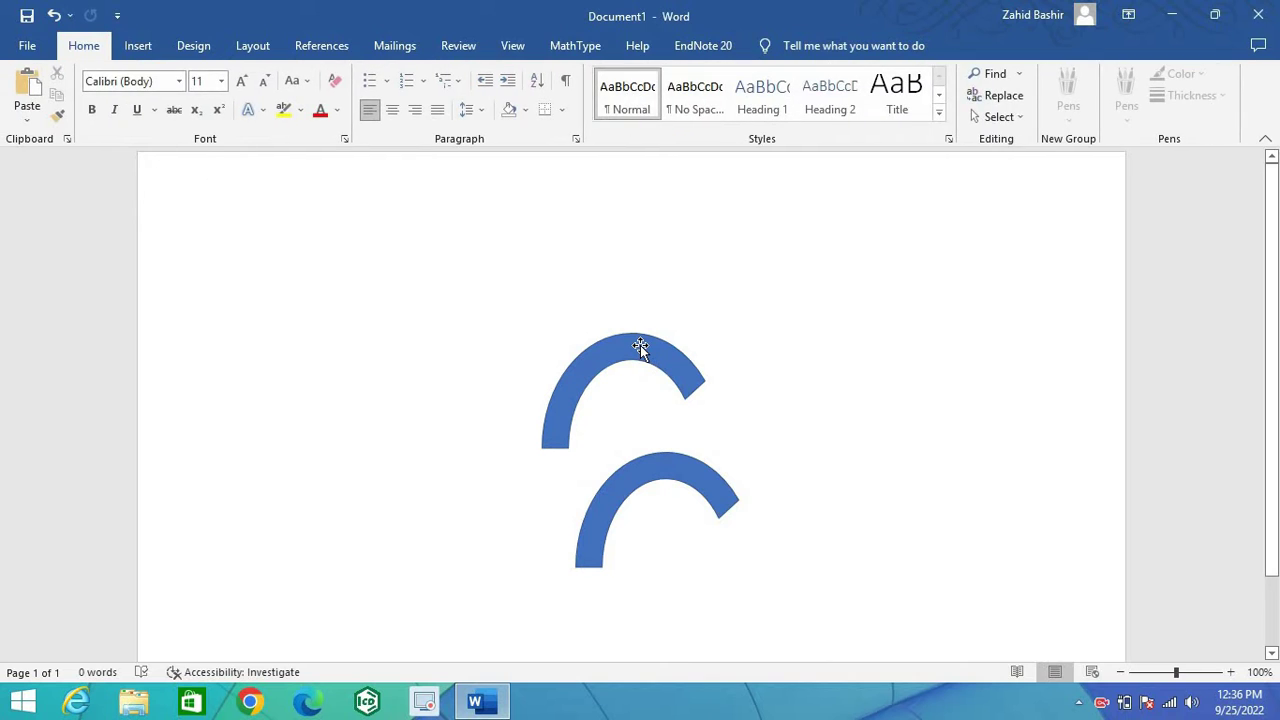
click(637, 348)
drag(637, 308, 635, 249)
click(720, 538)
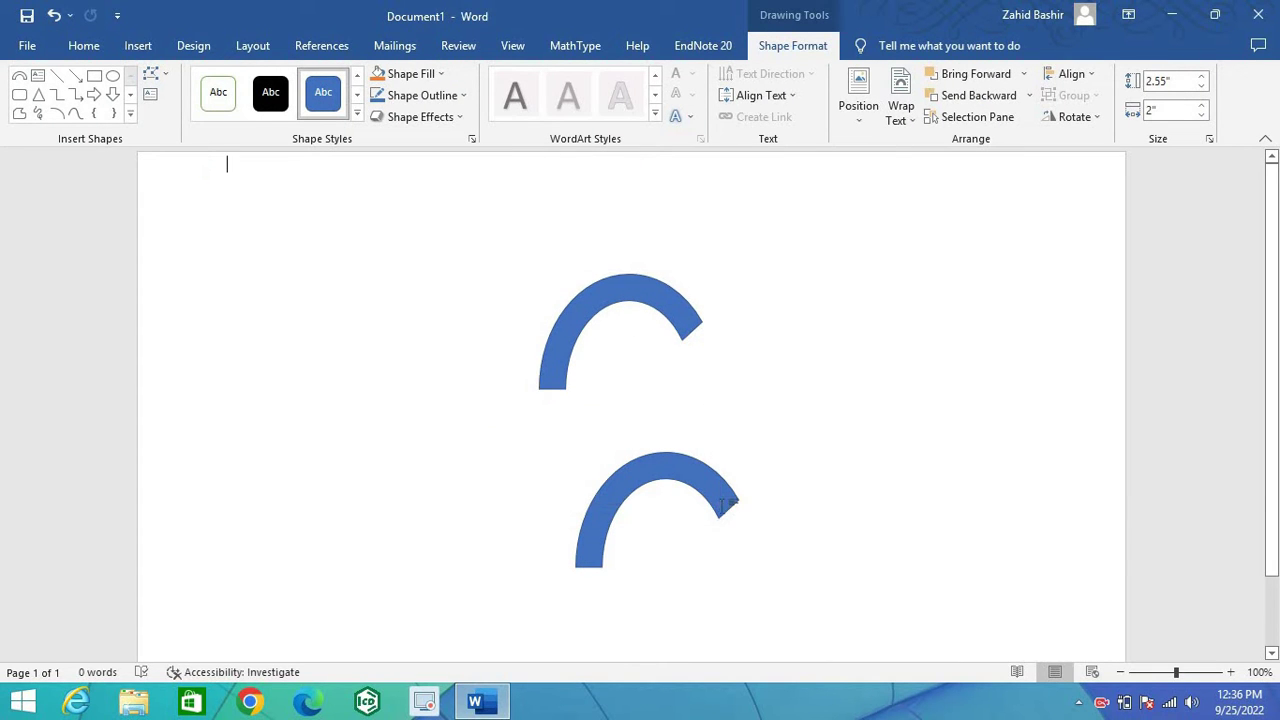
Step: Flip the lower arc vertically and move it up closer to the upper arc
click(722, 510)
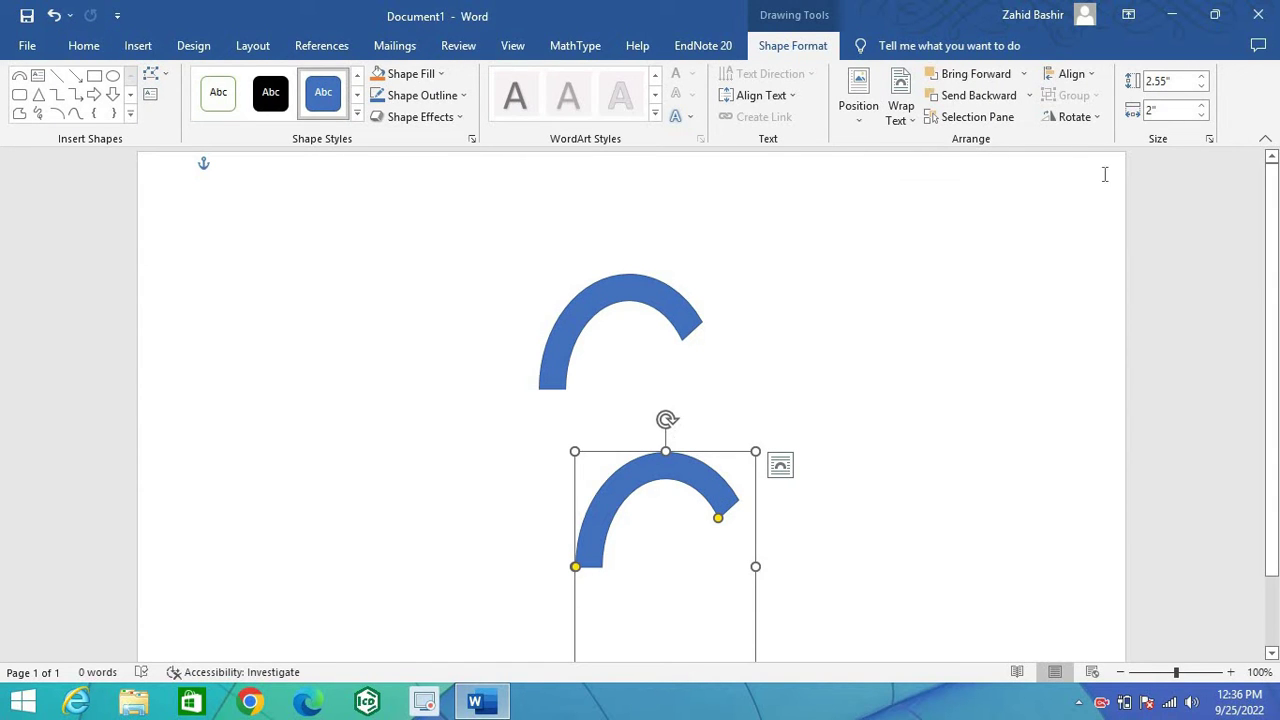
click(1098, 117)
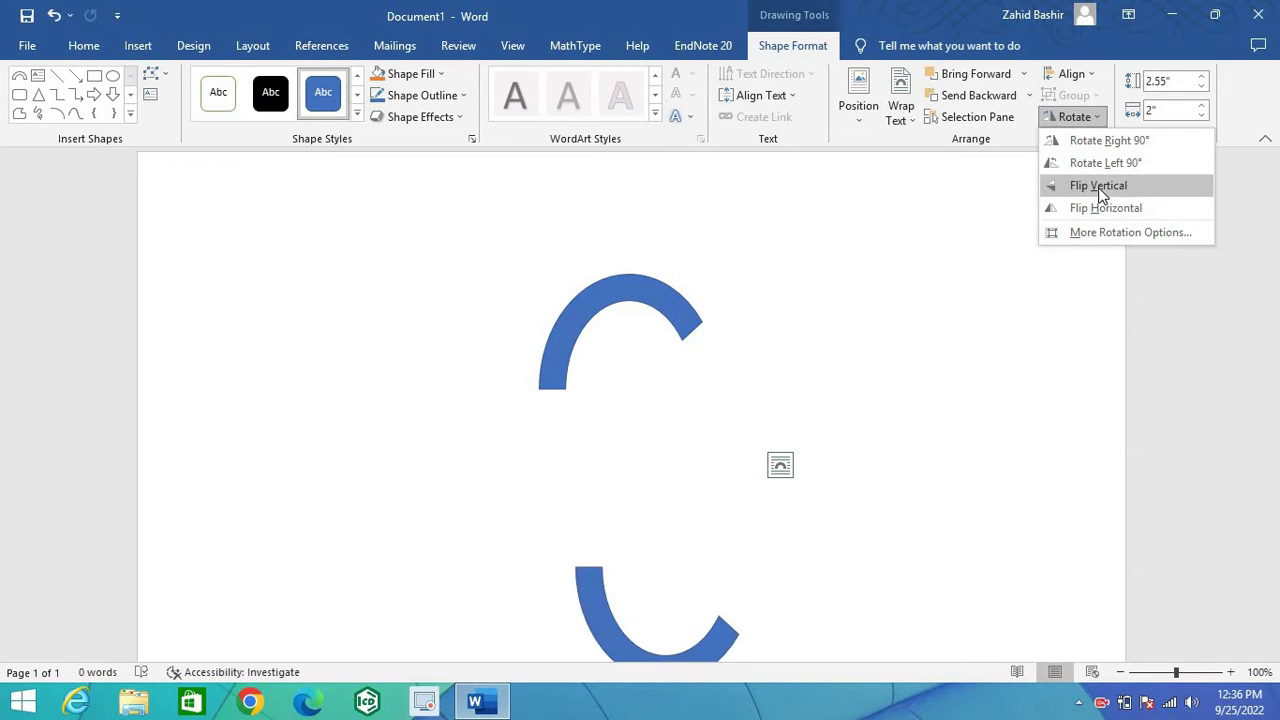
click(1099, 186)
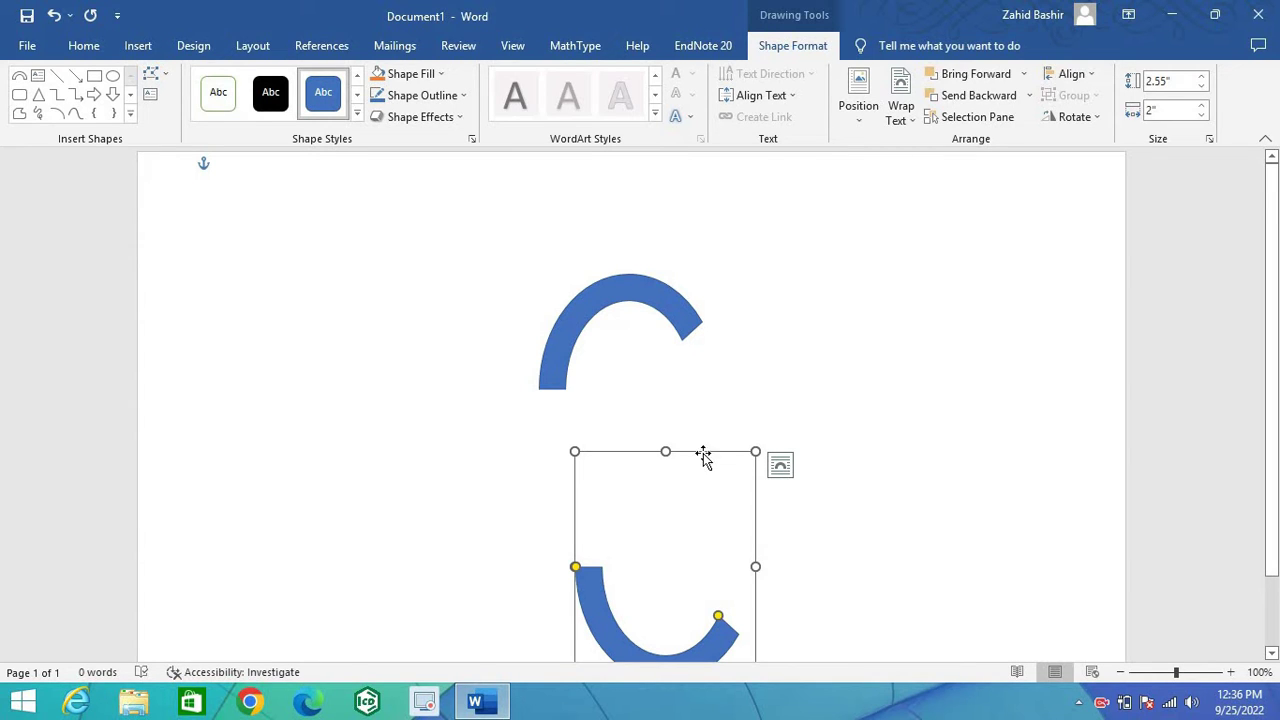
drag(703, 455, 706, 387)
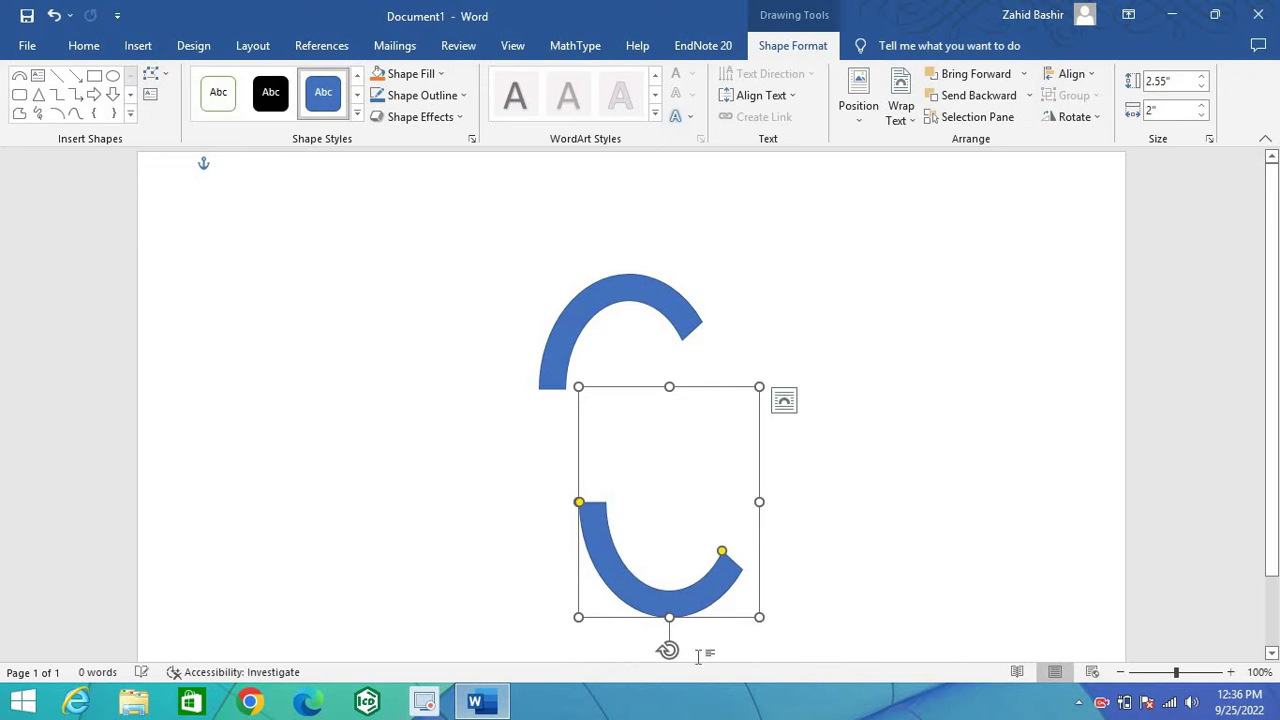
drag(670, 649, 752, 565)
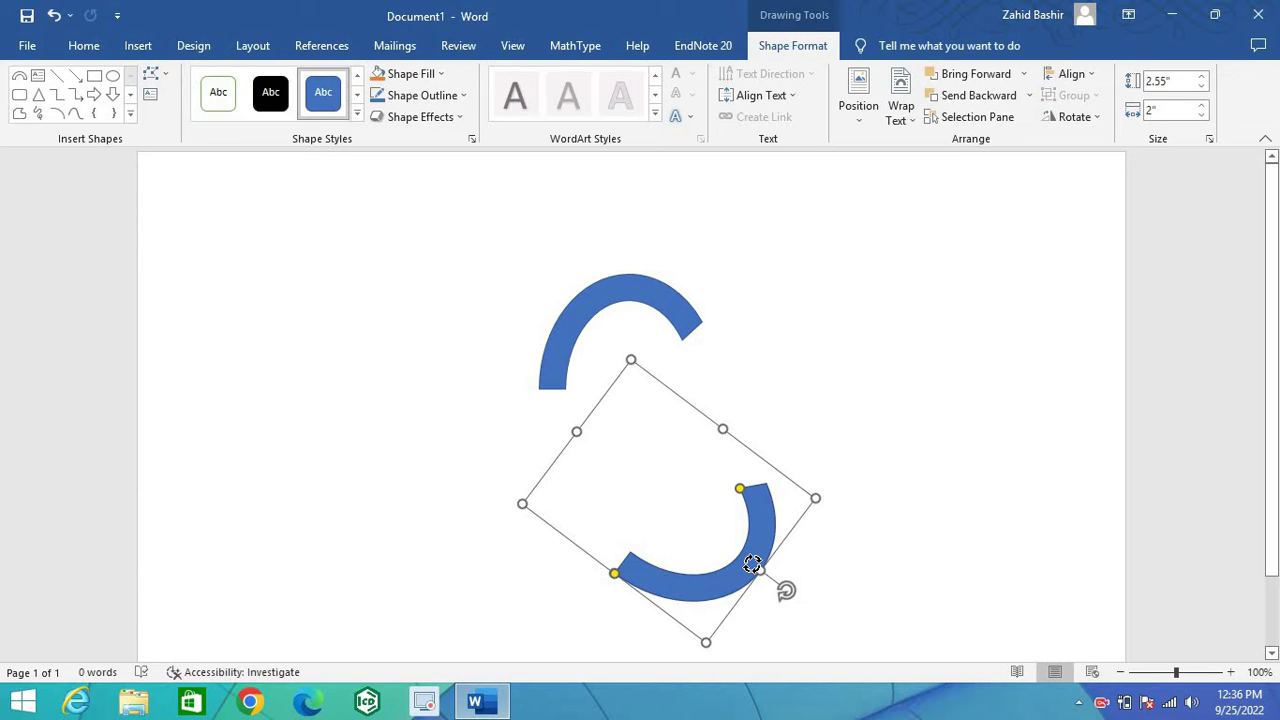
drag(752, 565, 690, 645)
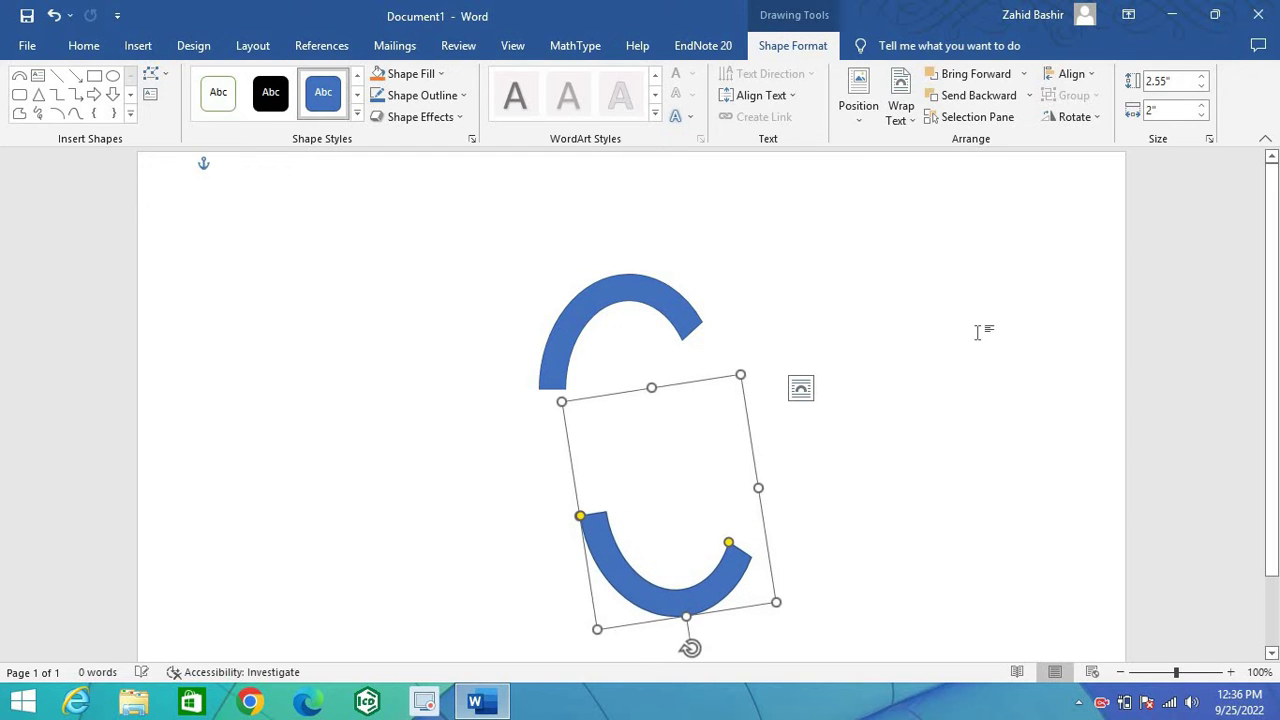
click(1097, 118)
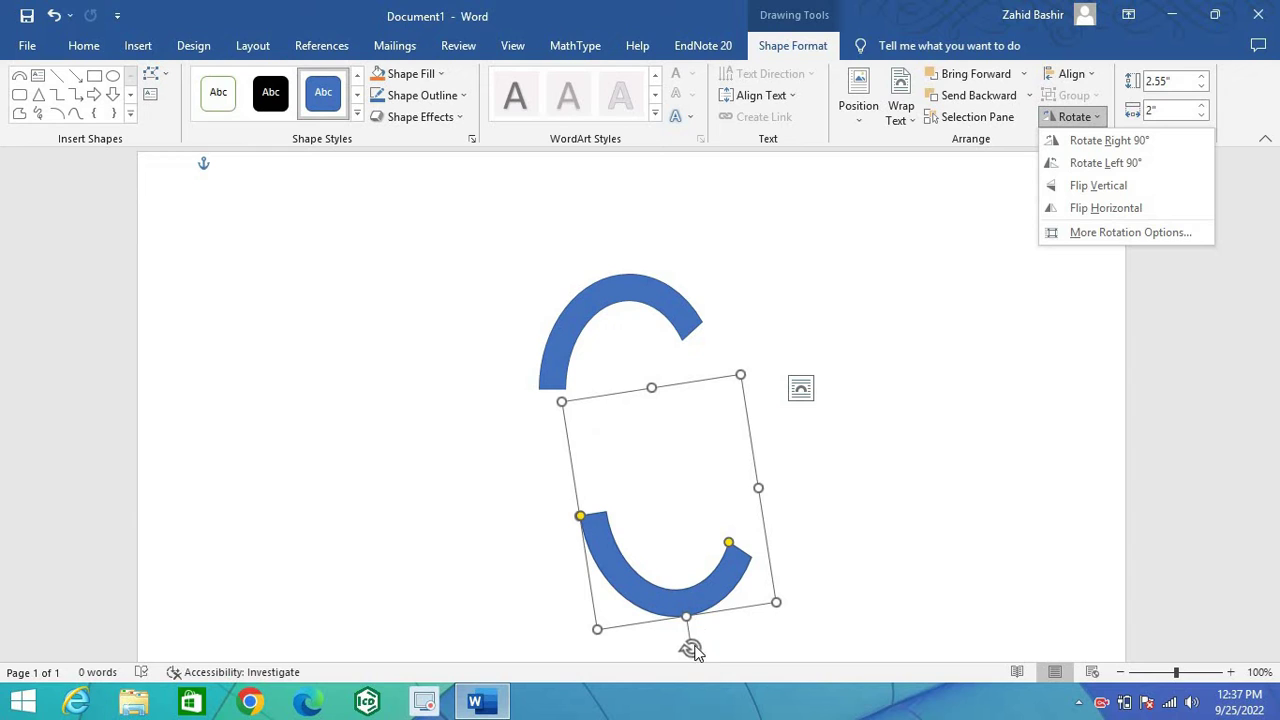
click(690, 651)
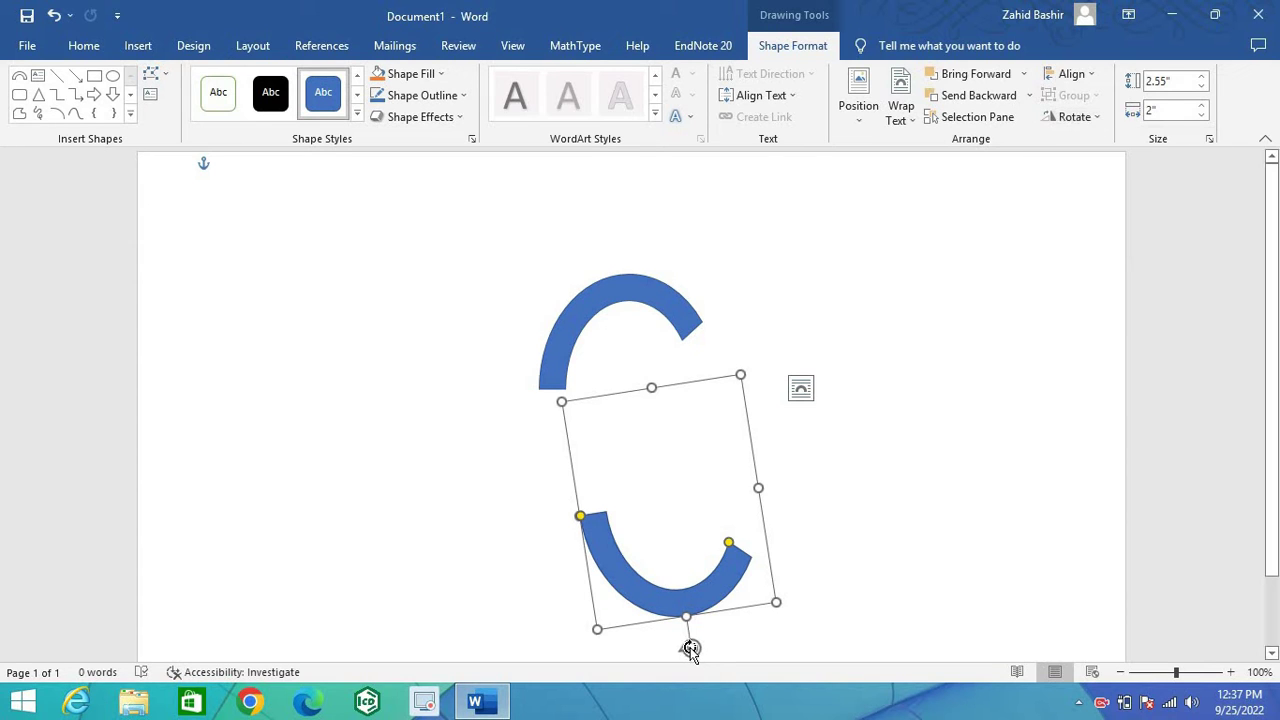
drag(686, 648, 666, 646)
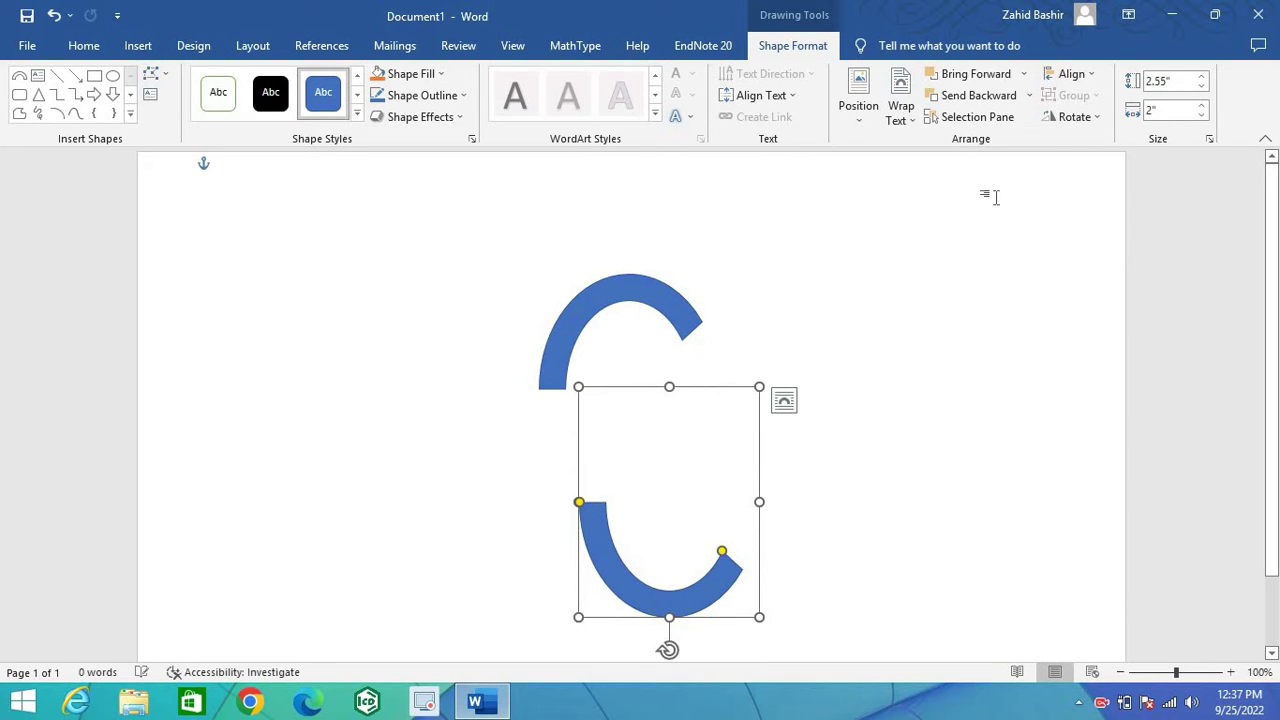
Step: Flip the lower arc horizontally and align it beneath the upper arc so the two outline the curves of an S
click(1096, 121)
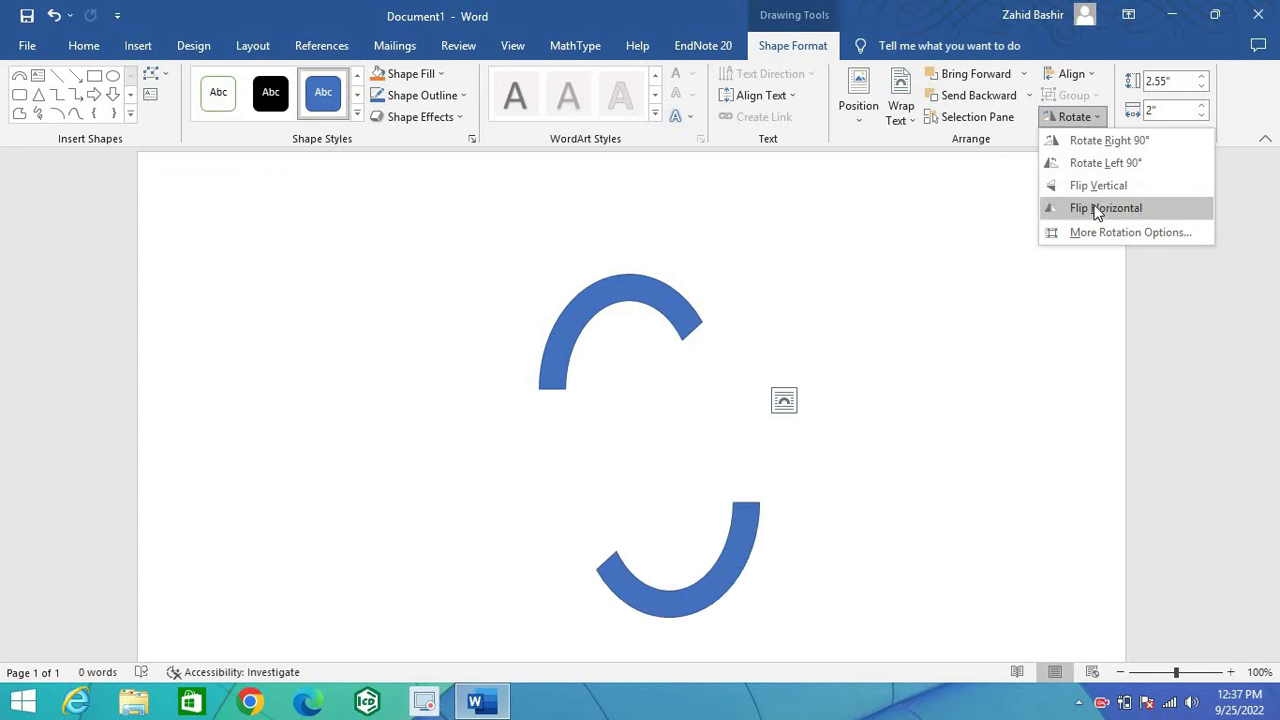
click(1097, 209)
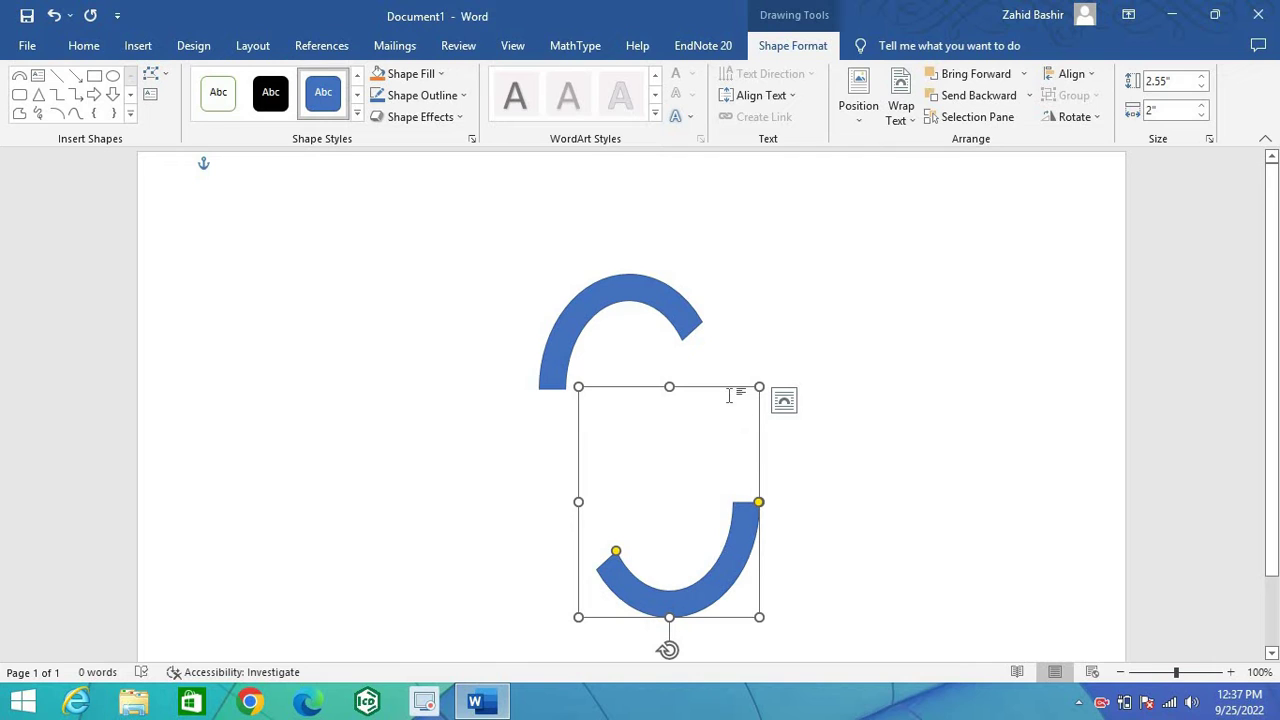
drag(730, 392, 675, 270)
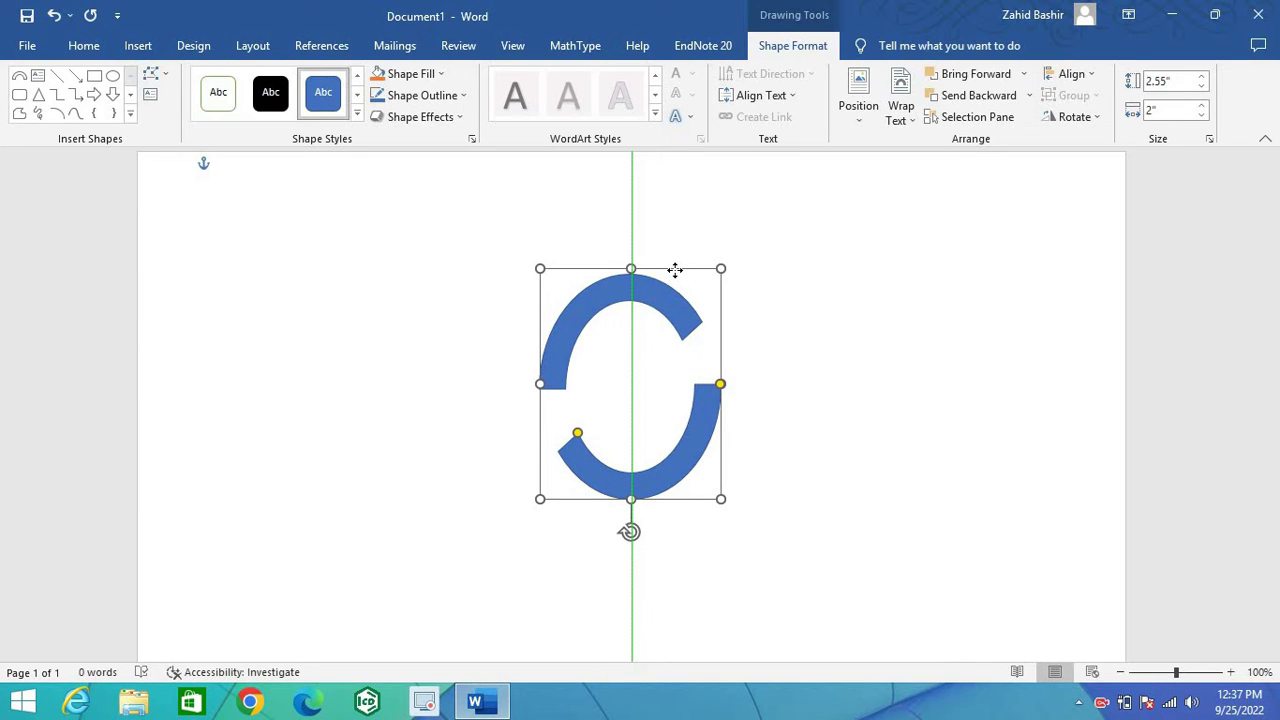
drag(675, 270, 677, 271)
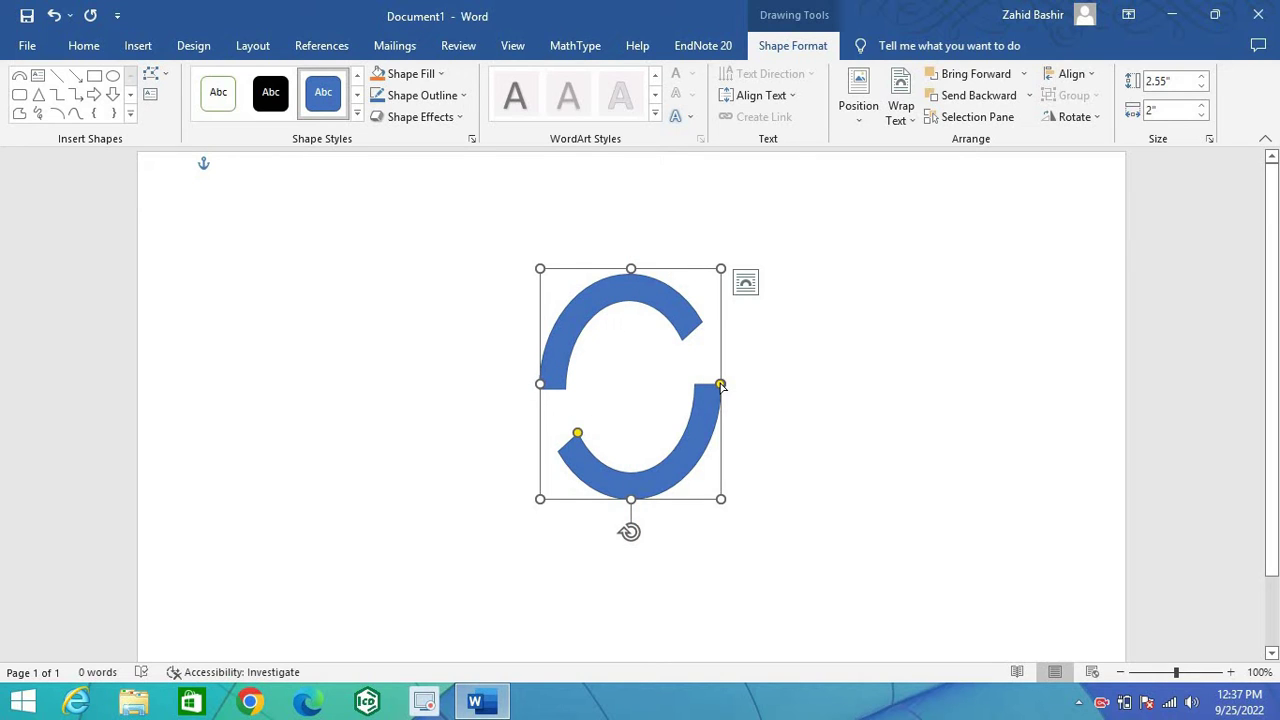
click(884, 402)
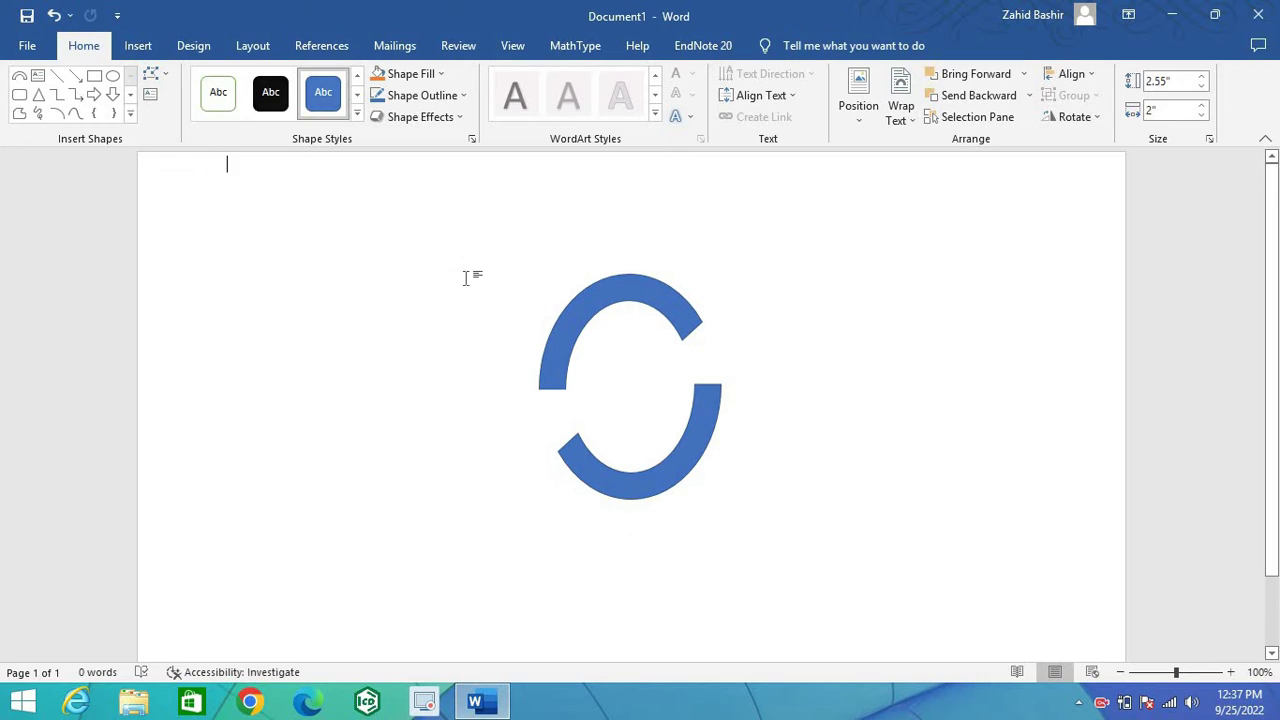
Step: Draw a rectangle about 2.01" wide and 0.28" high and place it as a horizontal bar joining the inner ends of both arcs
click(138, 45)
click(280, 76)
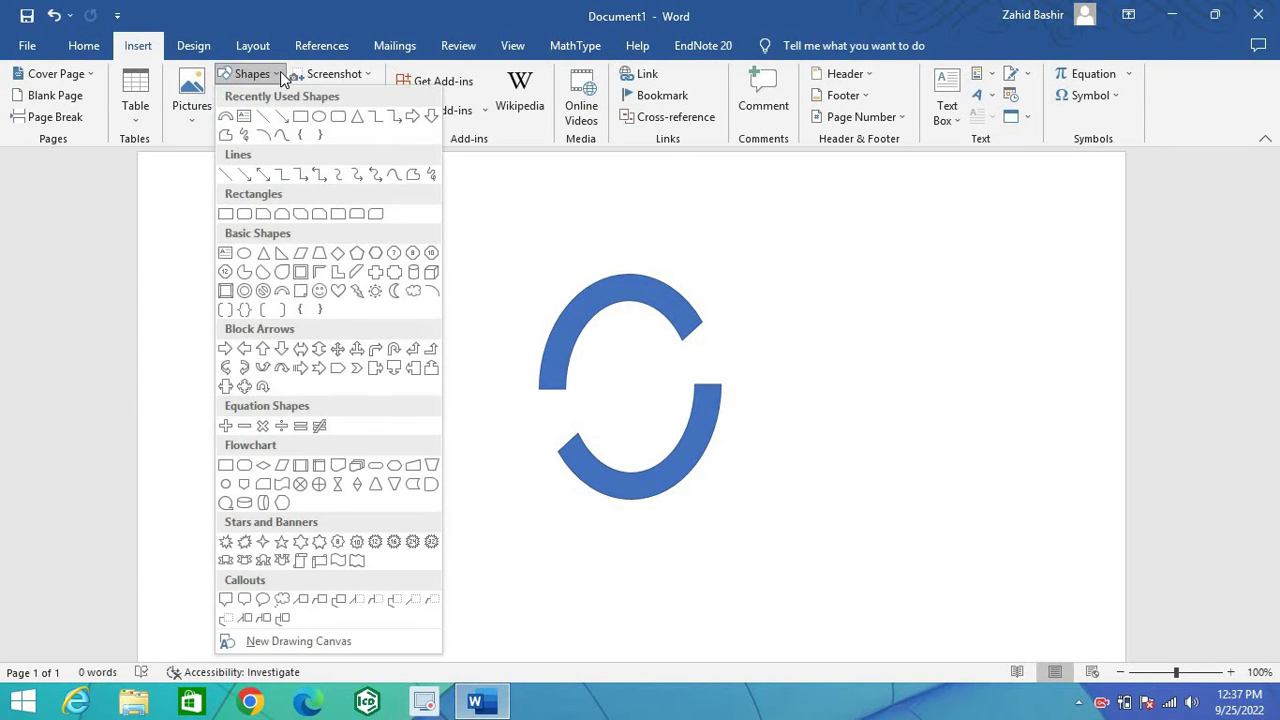
click(300, 116)
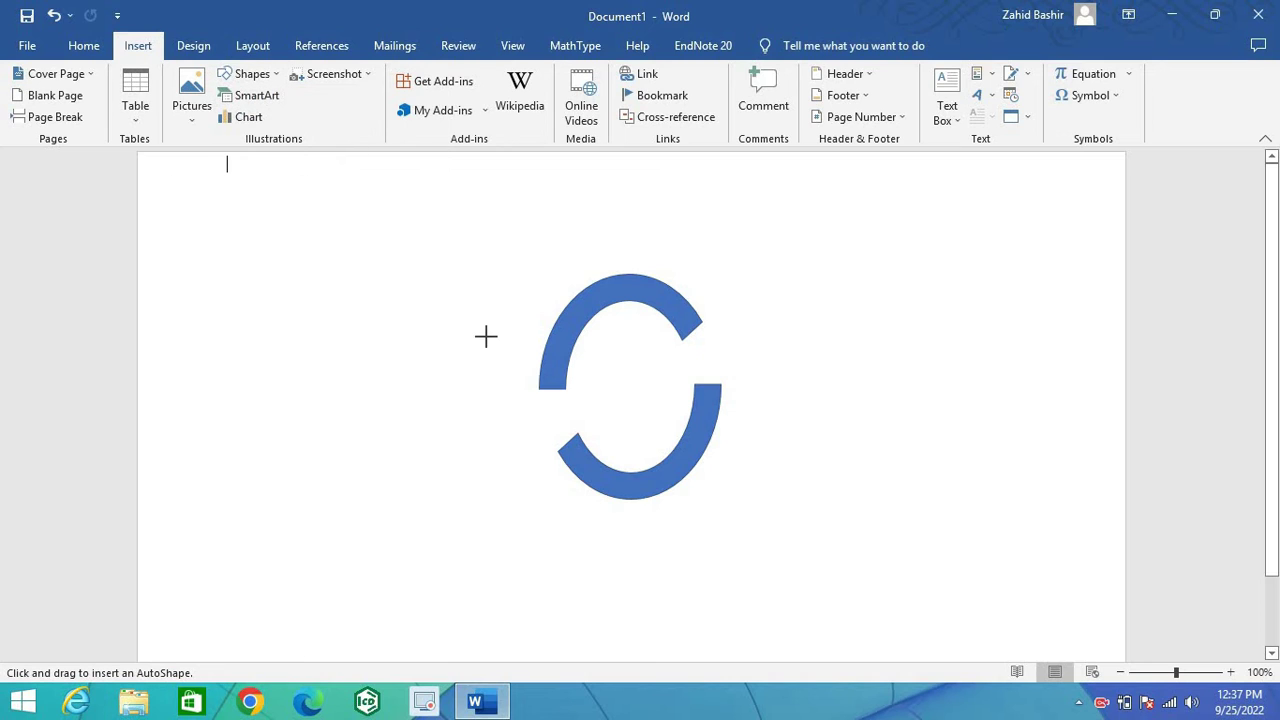
drag(538, 384, 722, 409)
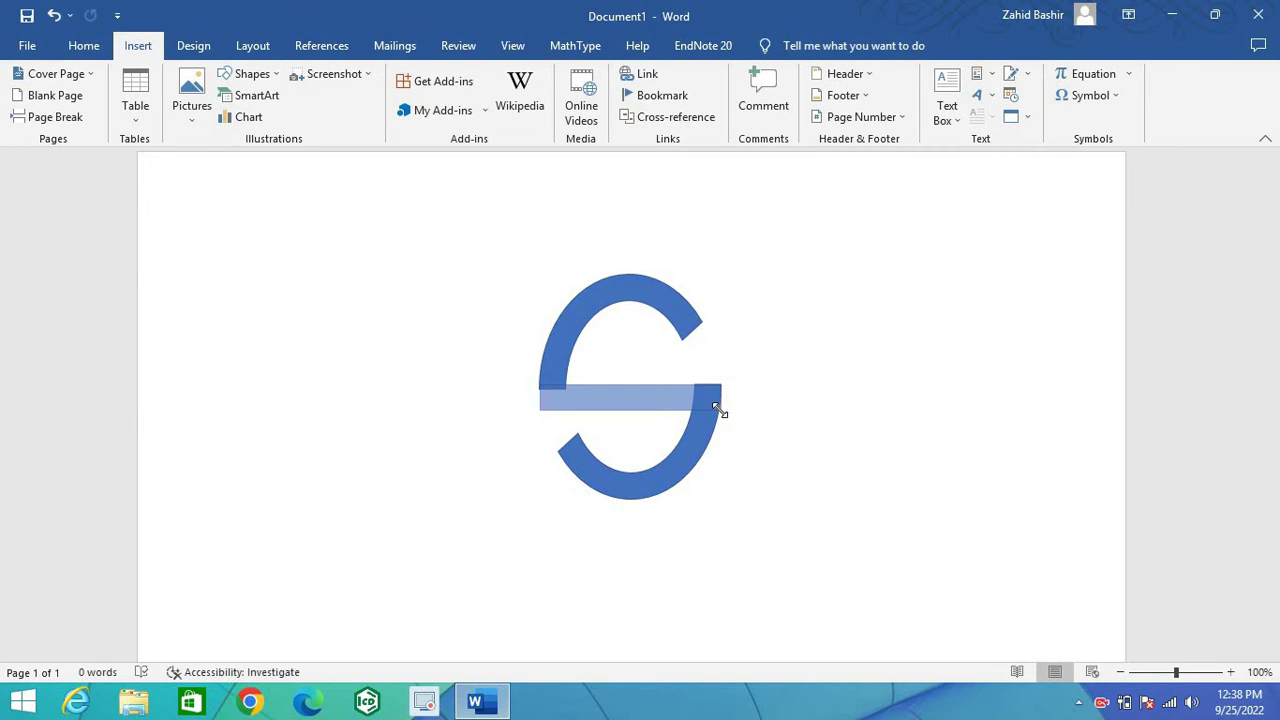
drag(719, 409, 666, 387)
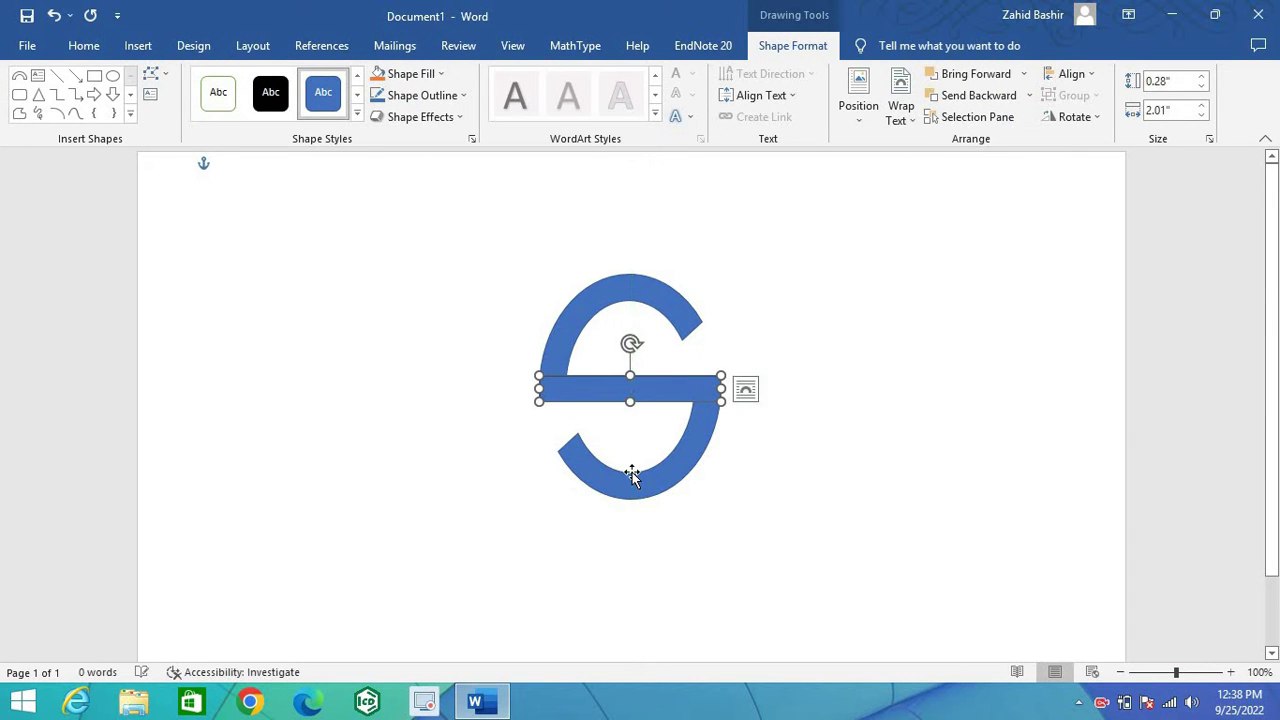
click(845, 493)
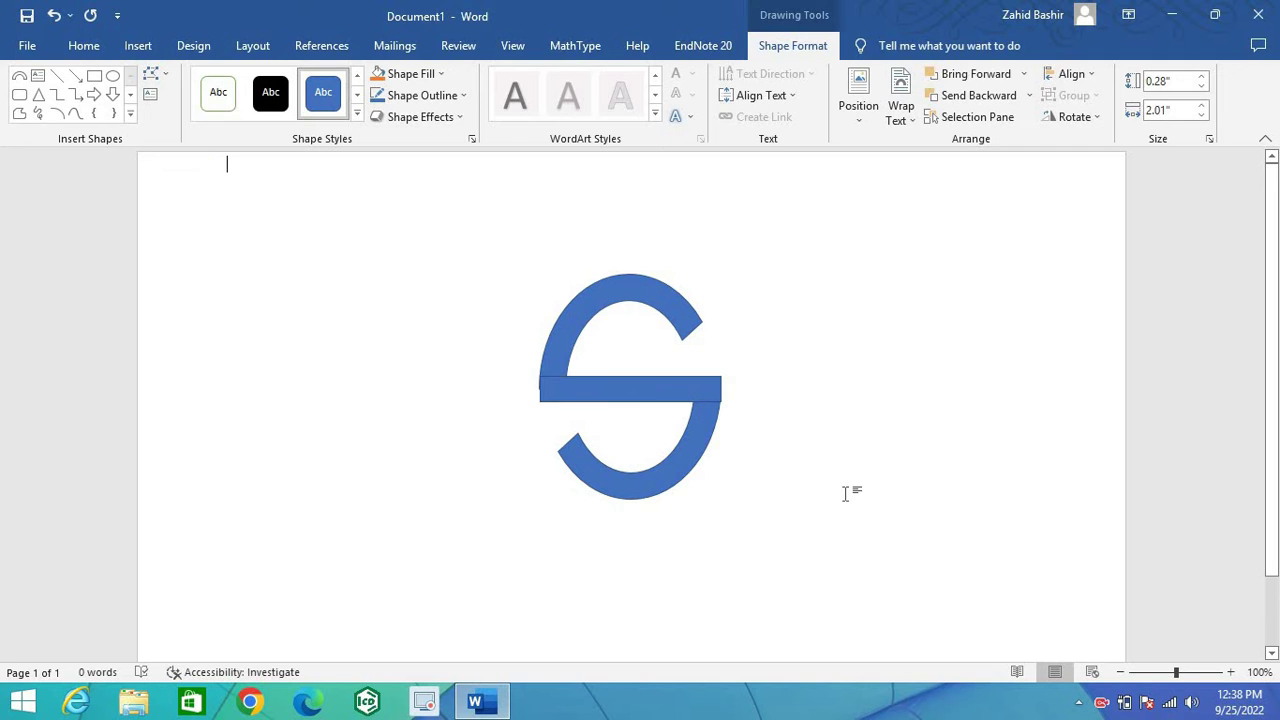
click(620, 388)
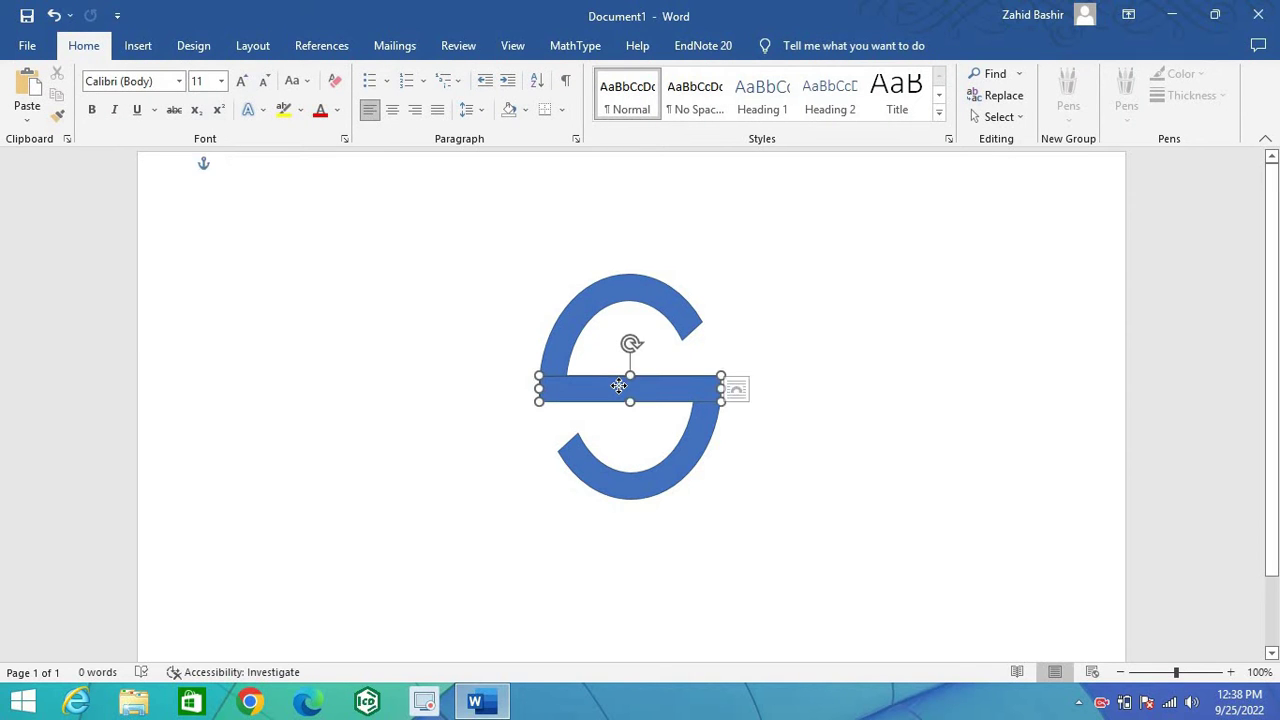
click(815, 408)
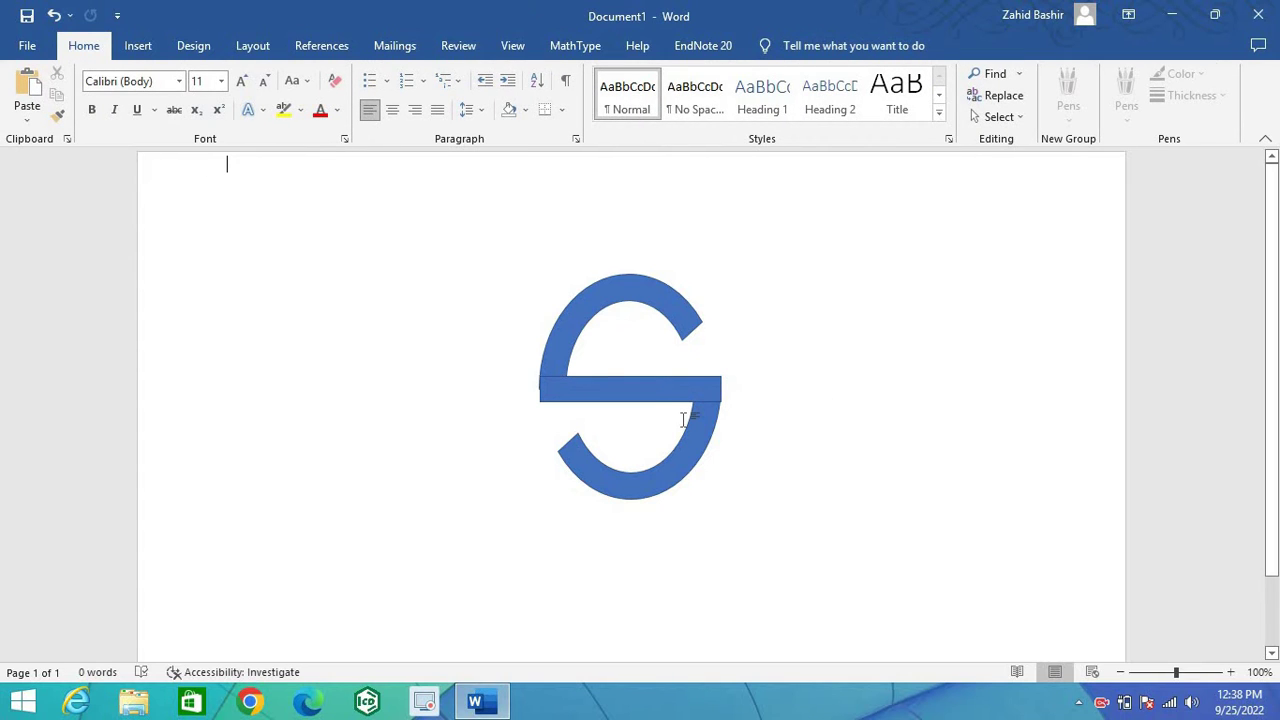
Step: Remove the outline from the upper arc and fill it with the standard Red color
click(666, 303)
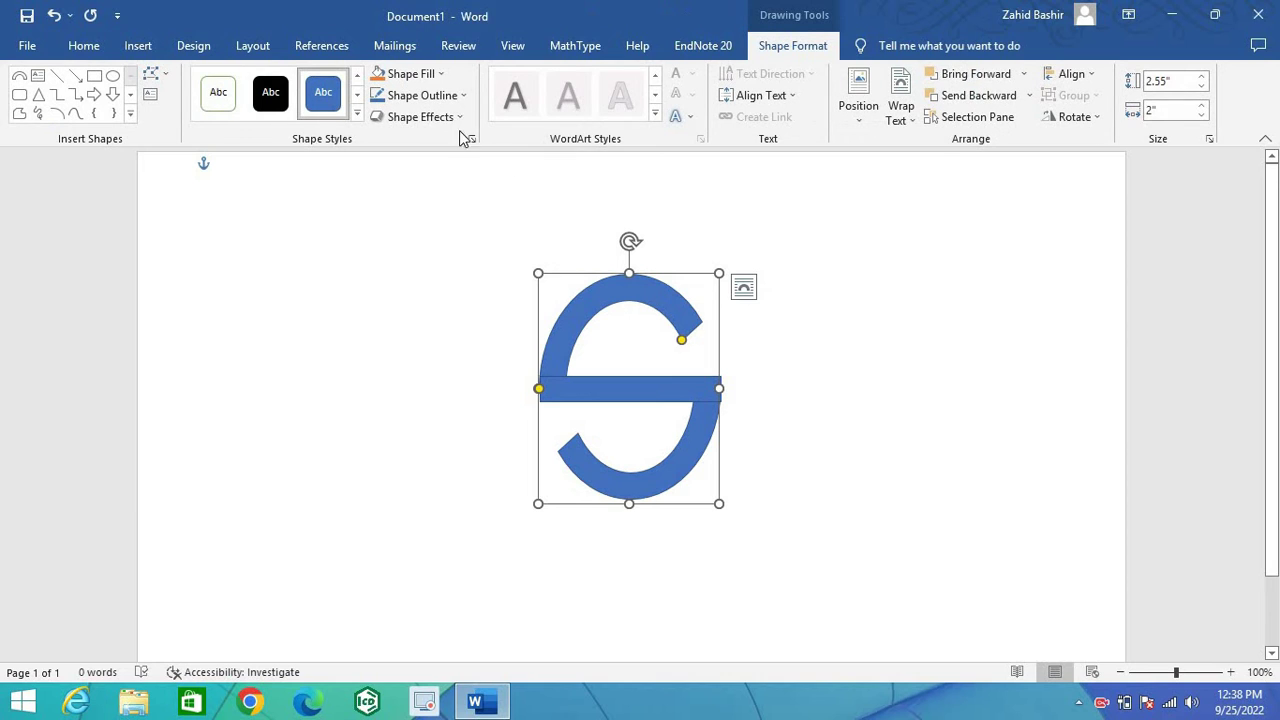
click(465, 96)
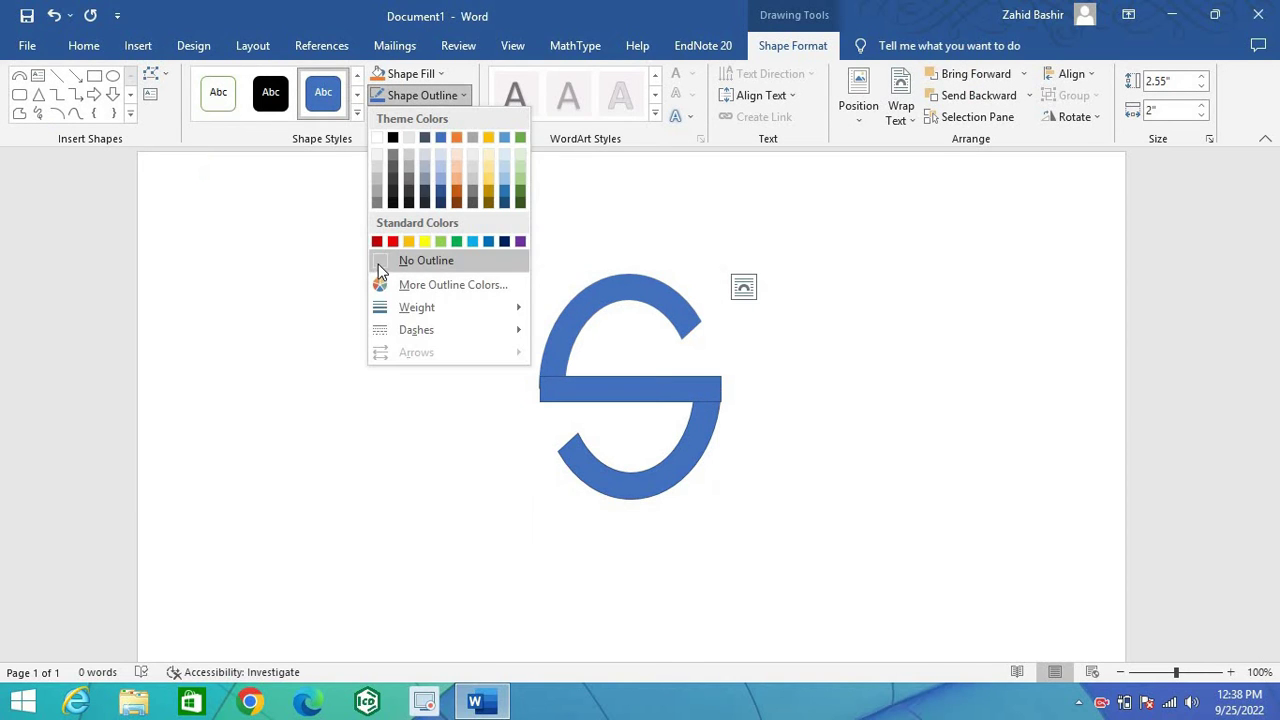
click(378, 263)
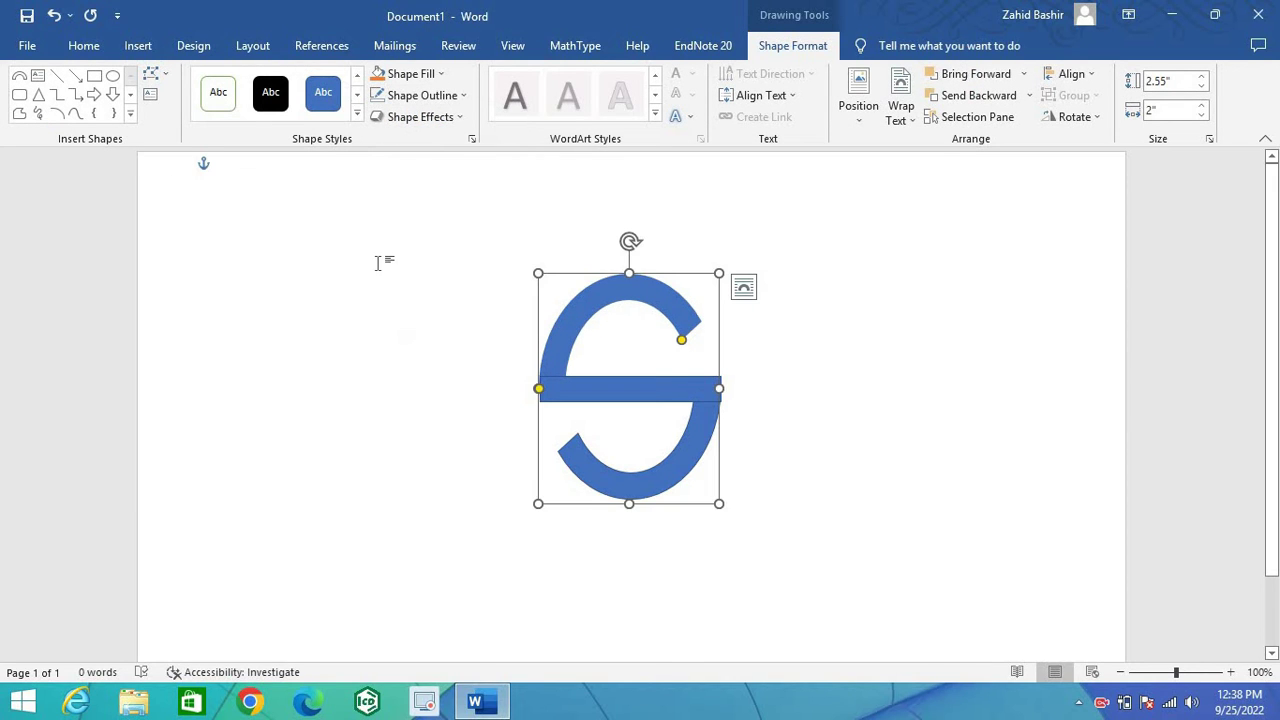
click(446, 78)
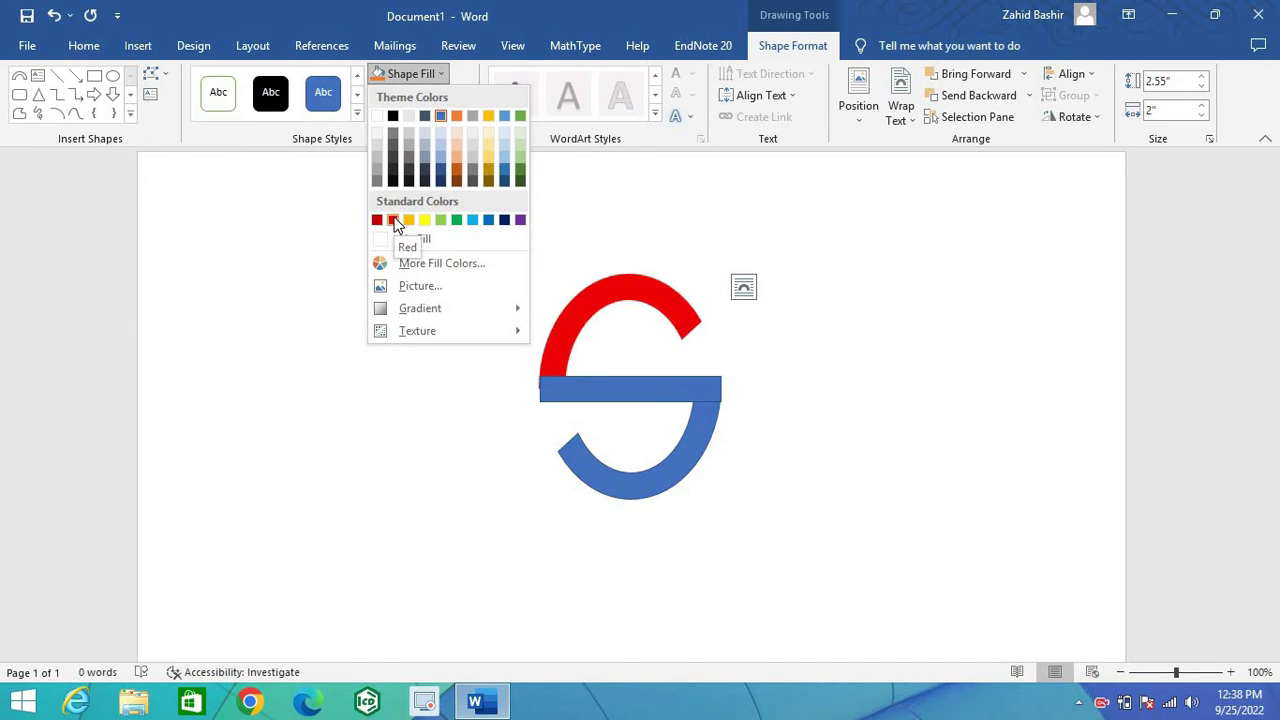
click(394, 220)
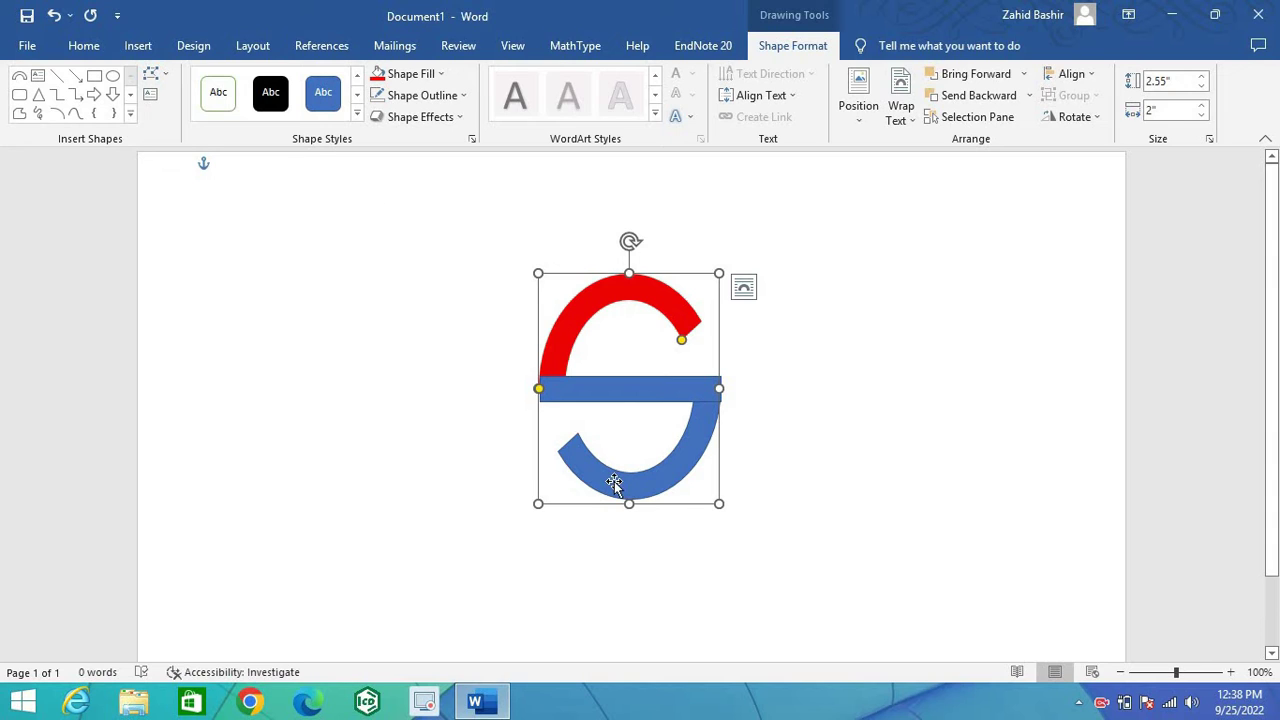
Step: Fill the lower arc with the standard Red color and remove its outline
click(614, 484)
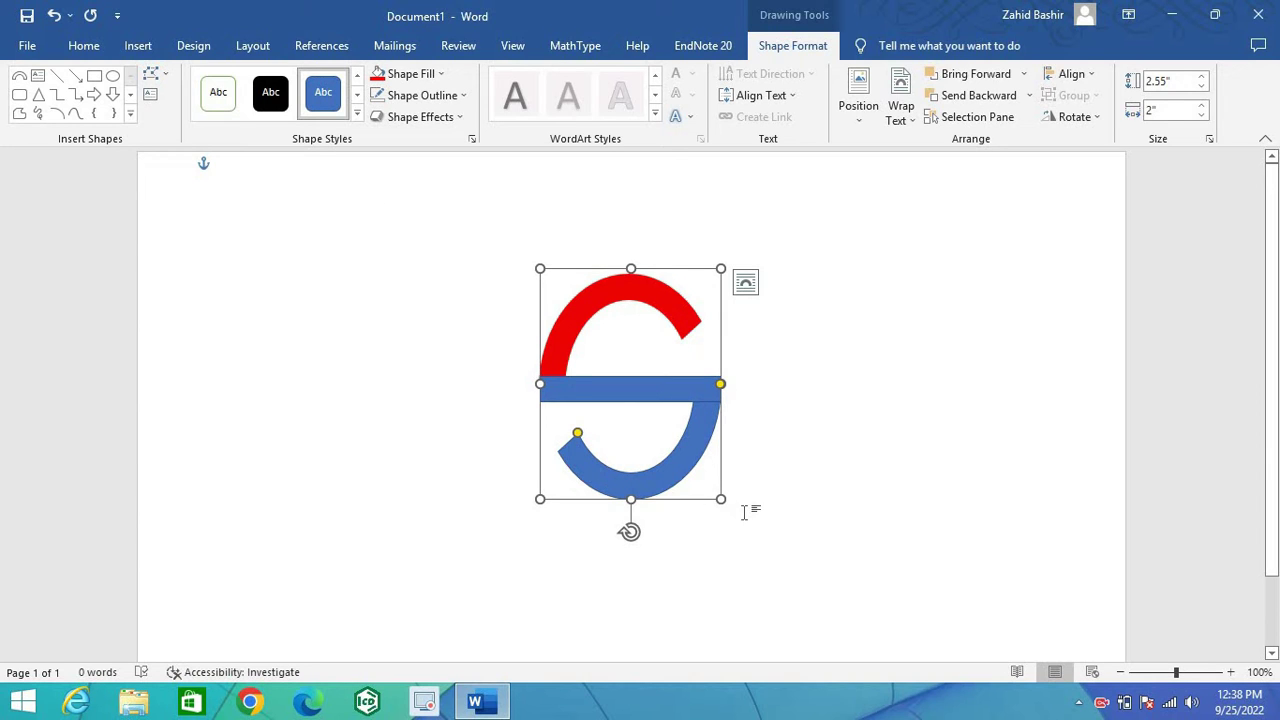
click(810, 444)
click(695, 458)
click(411, 74)
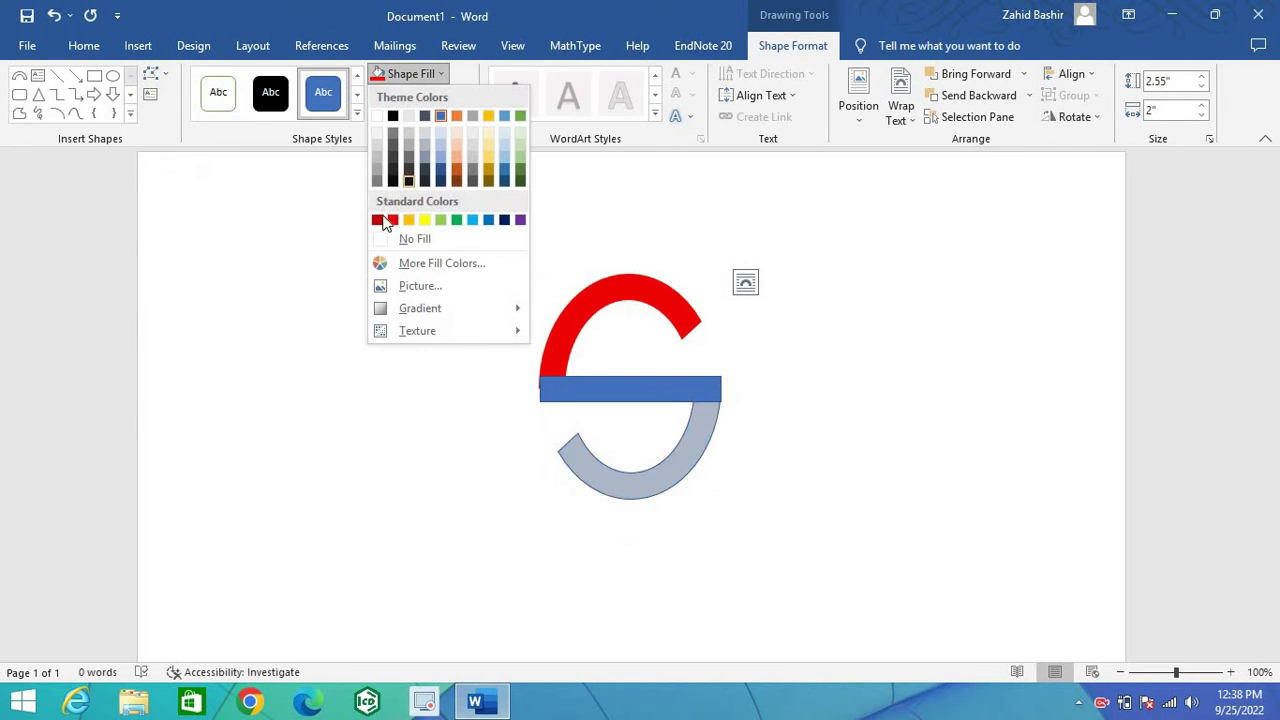
click(393, 219)
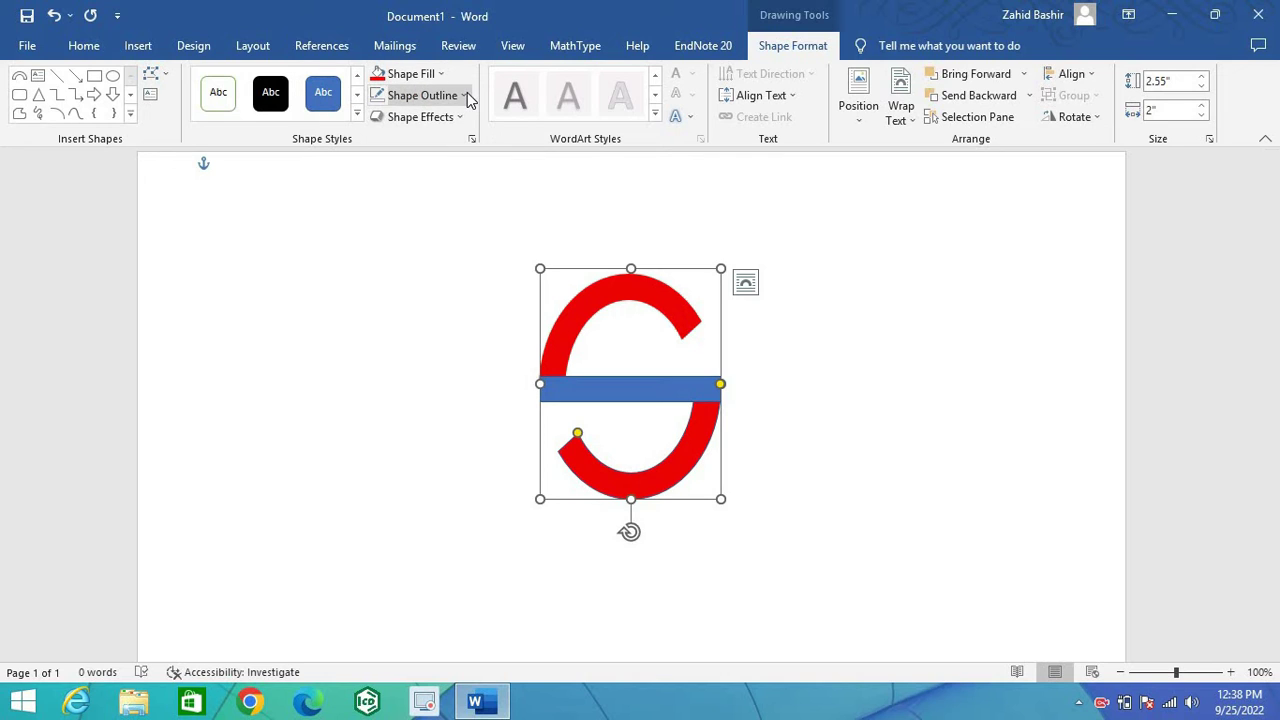
click(466, 94)
click(383, 261)
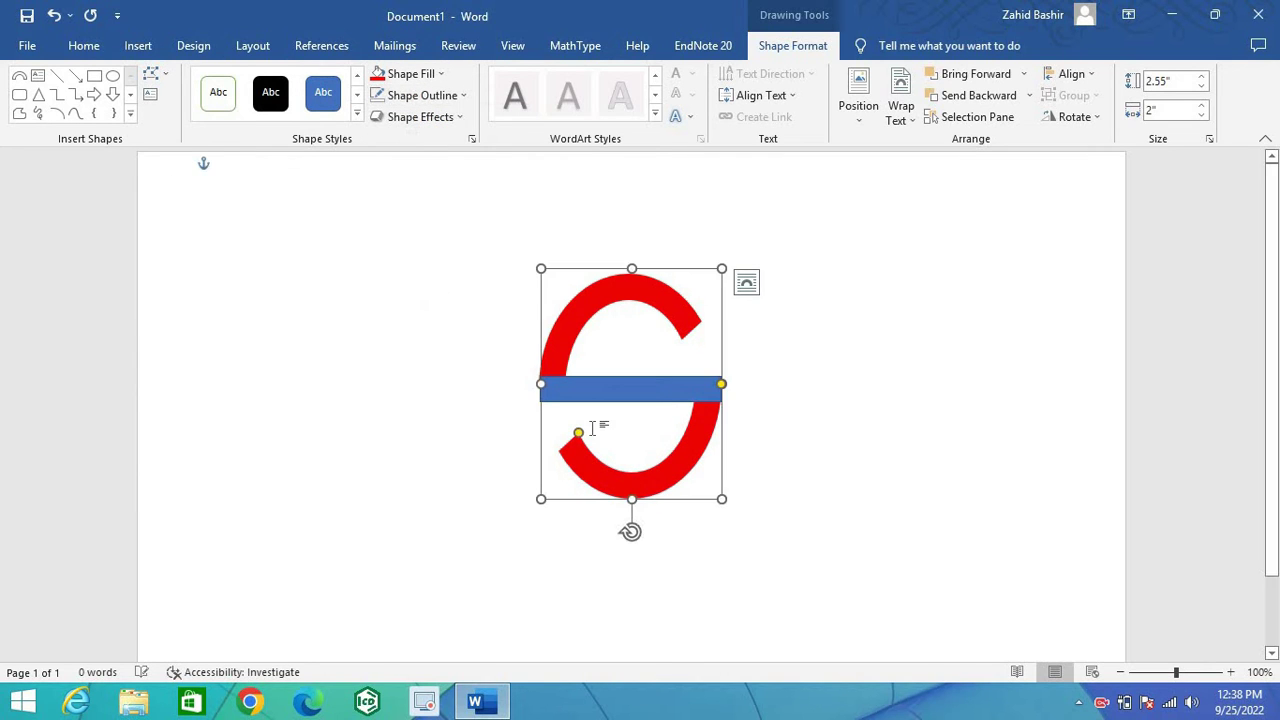
click(751, 400)
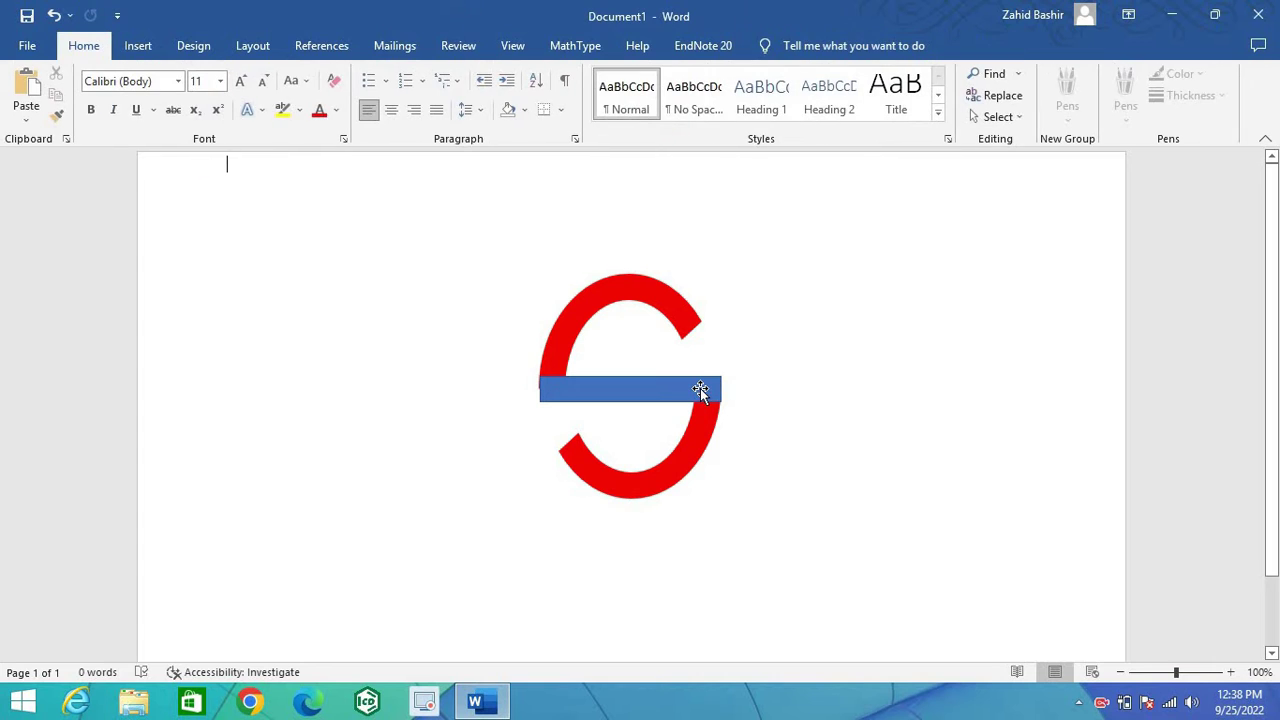
Step: Fill the rectangular bar with the standard Dark Blue color and remove its outline
click(700, 388)
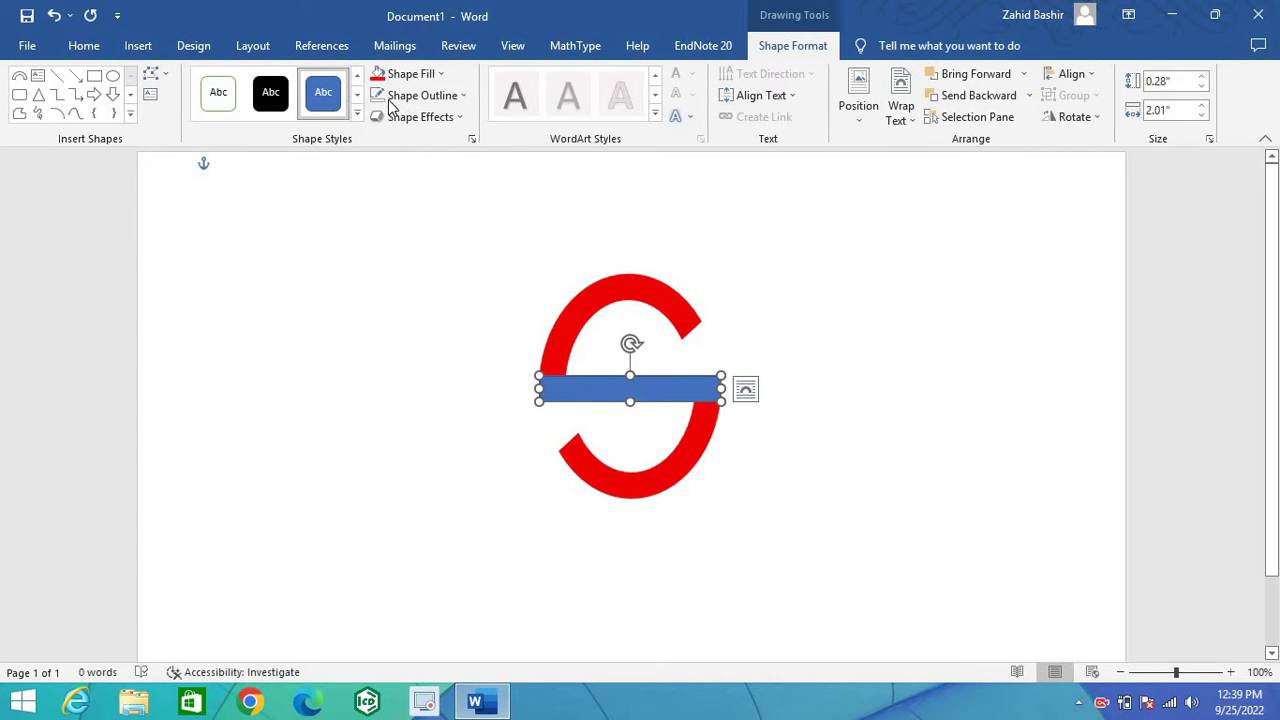
click(443, 75)
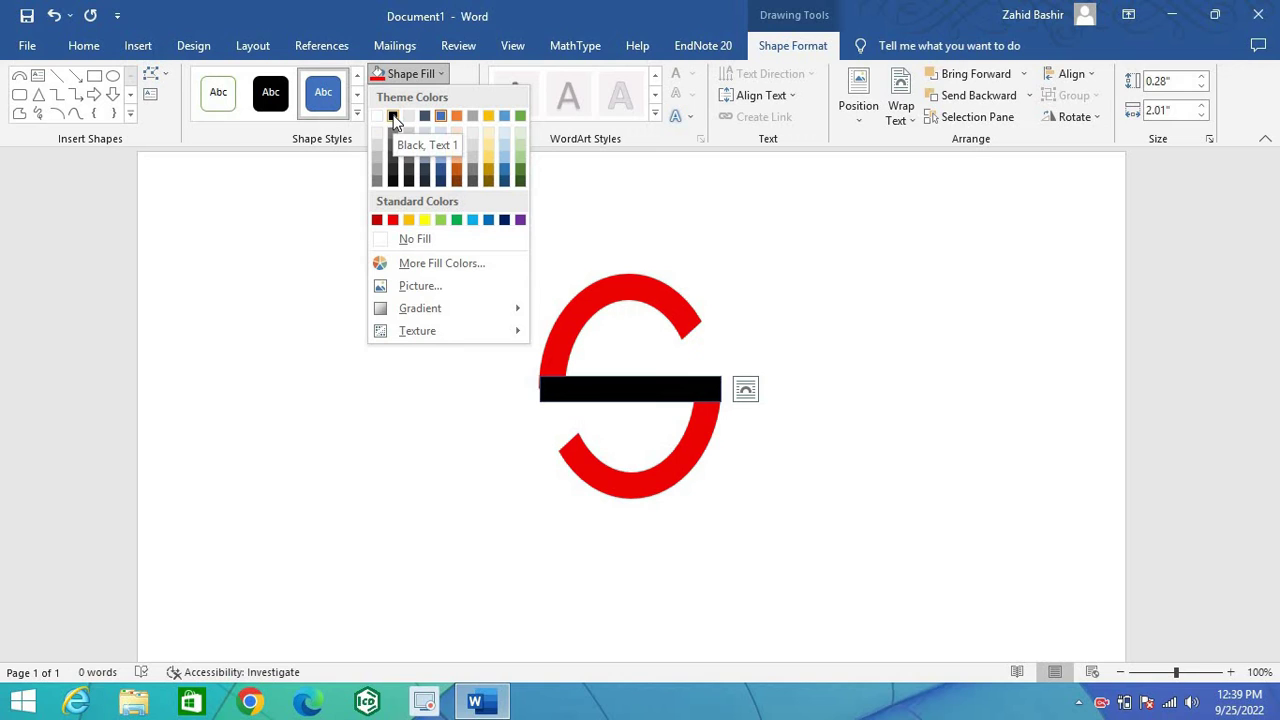
click(506, 221)
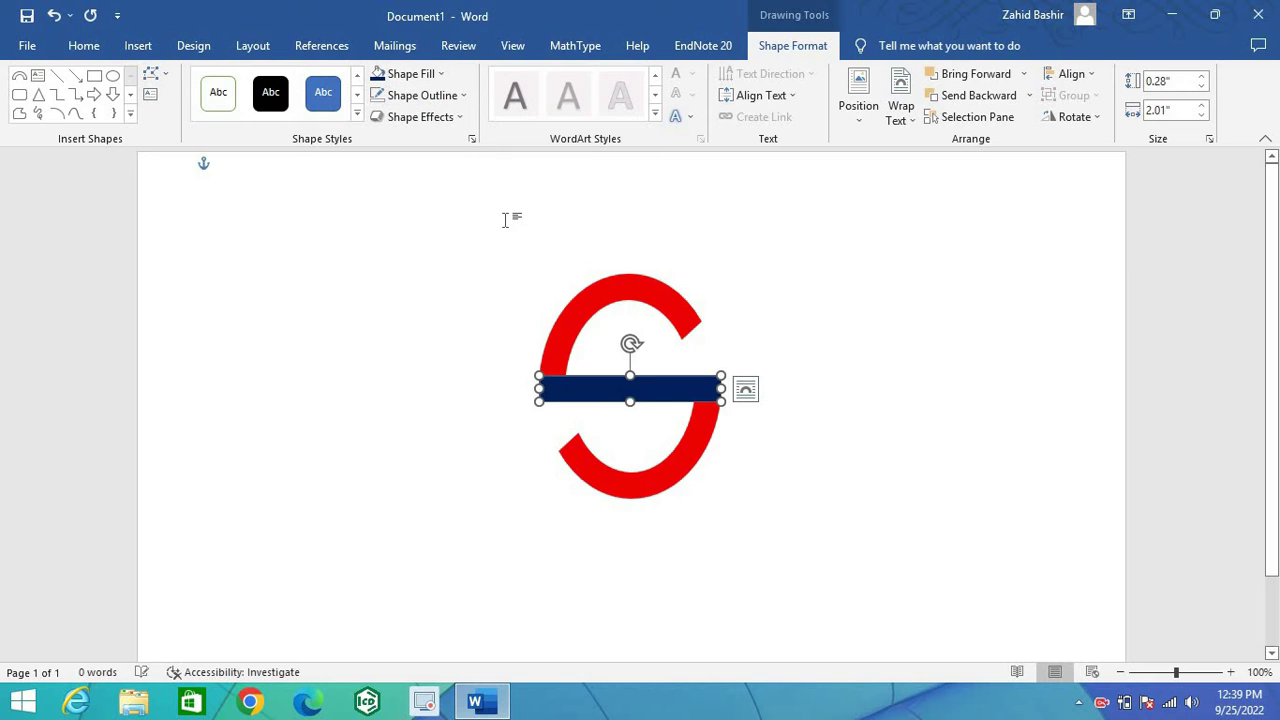
click(460, 97)
click(388, 261)
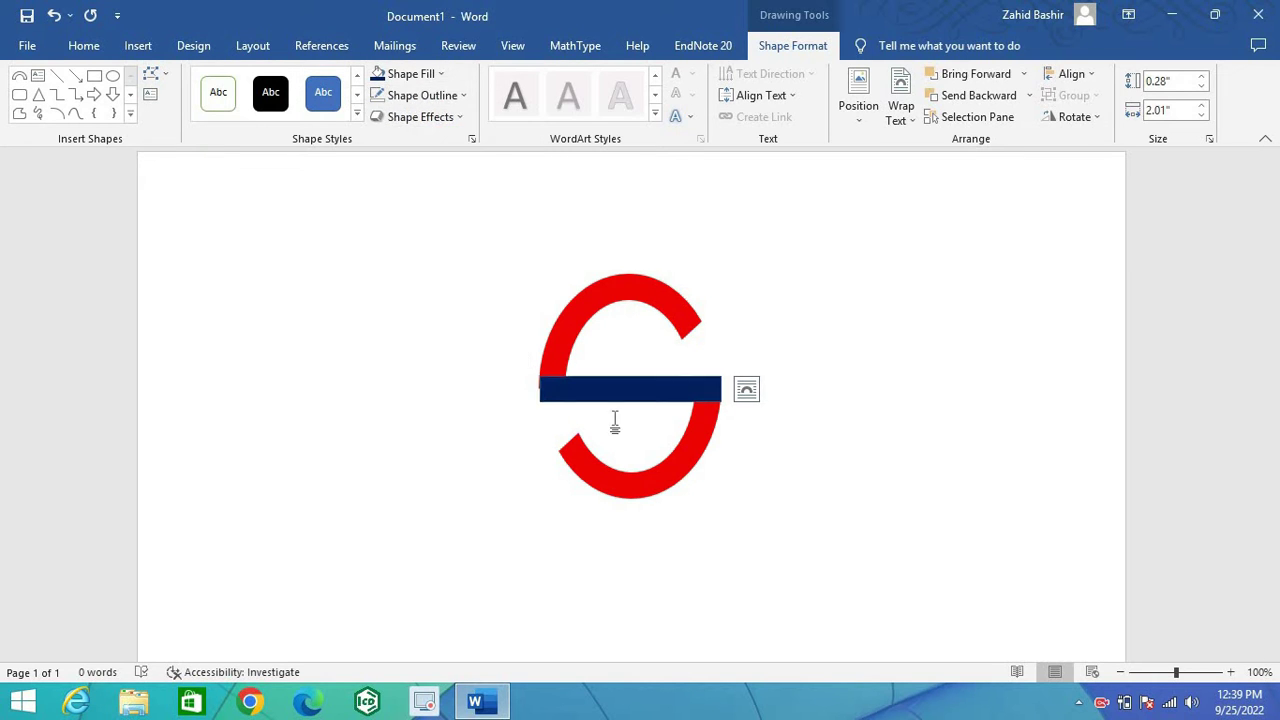
click(852, 454)
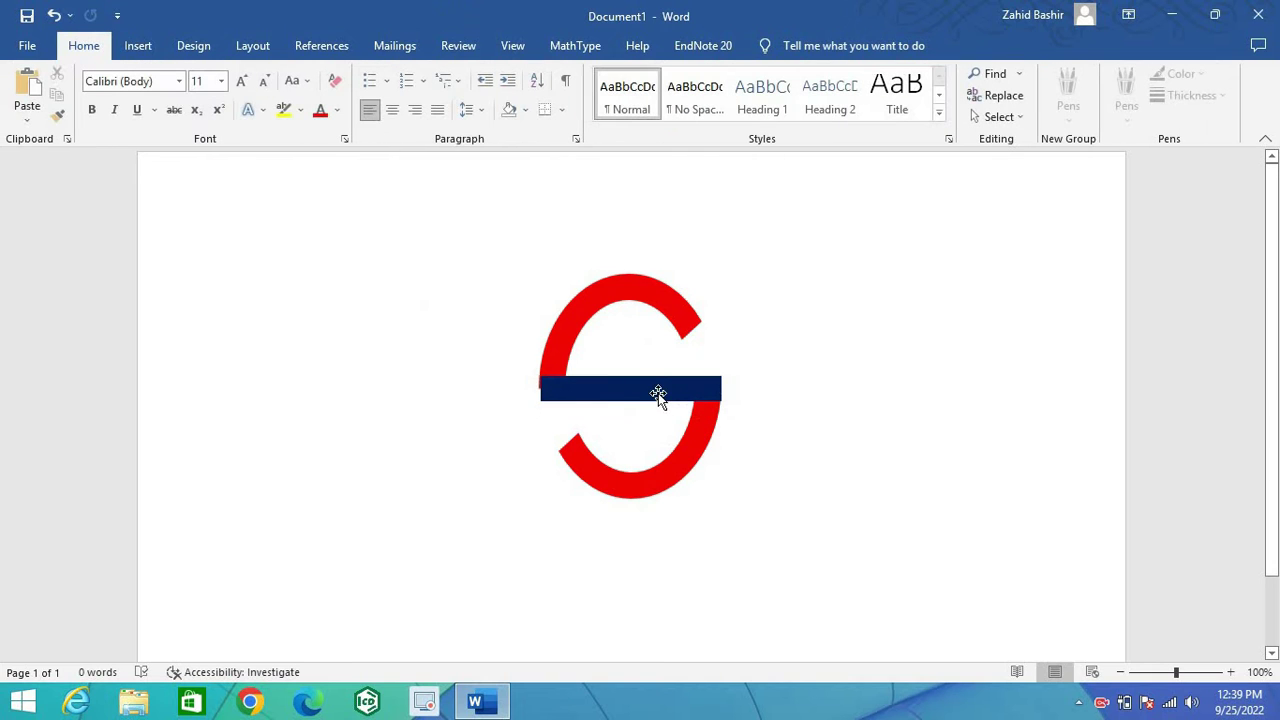
Step: Adjust the left end of the dark blue bar so the bar is about 2.02" wide
click(626, 390)
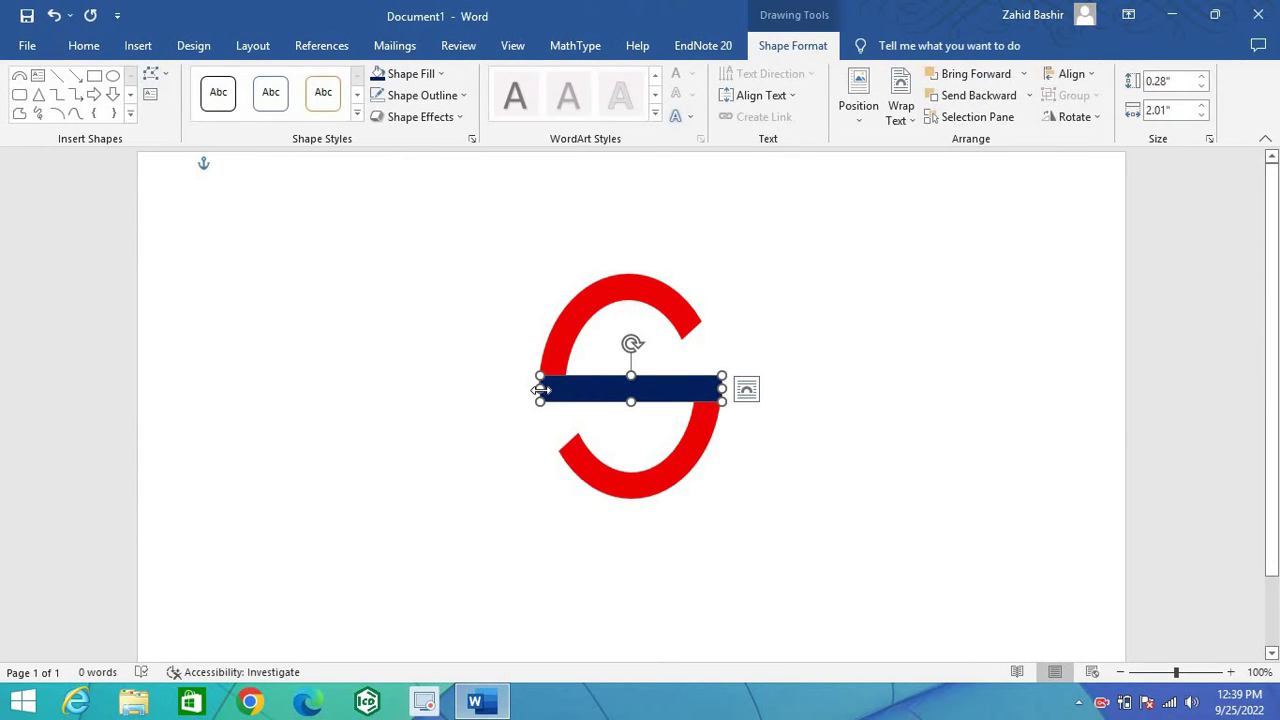
drag(537, 388, 534, 388)
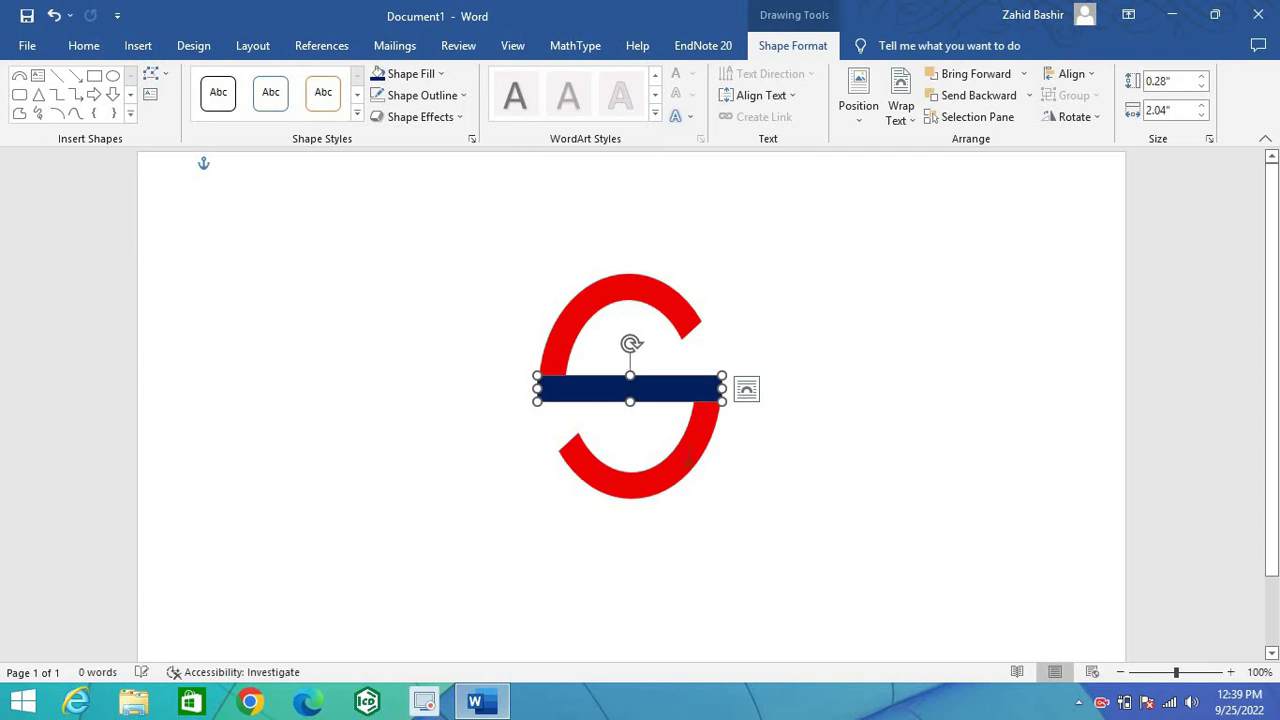
click(820, 478)
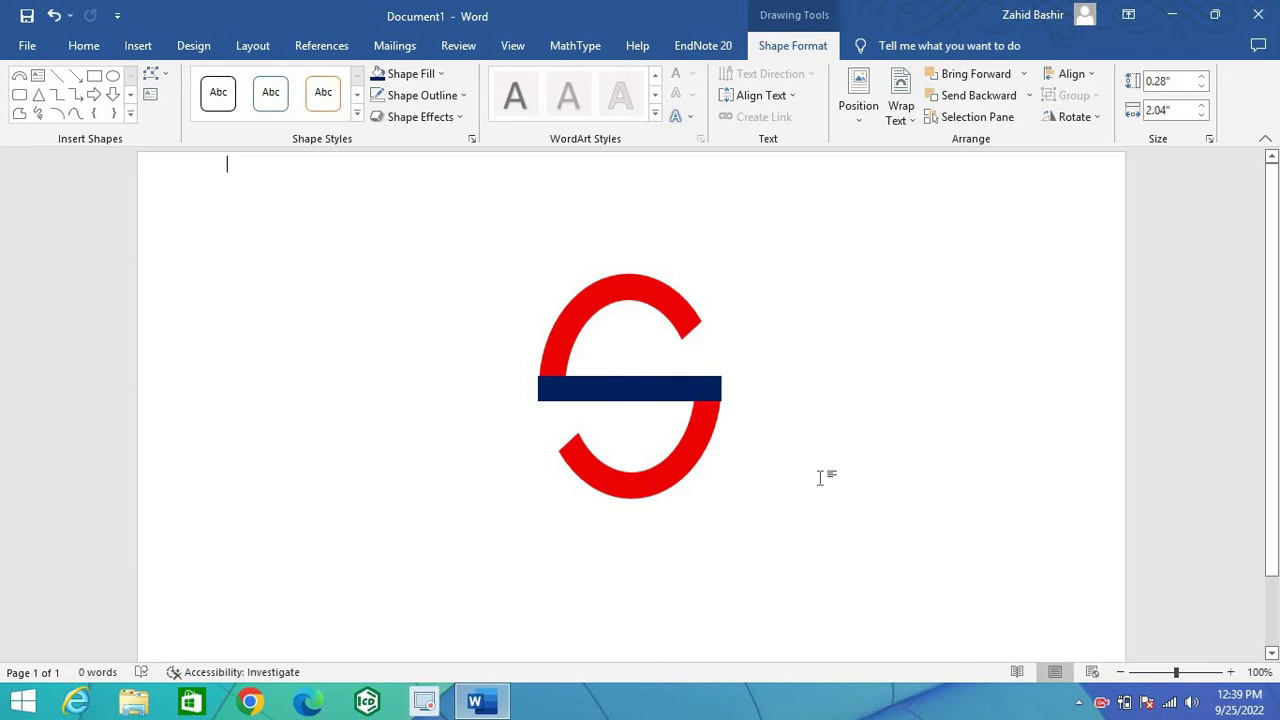
click(671, 391)
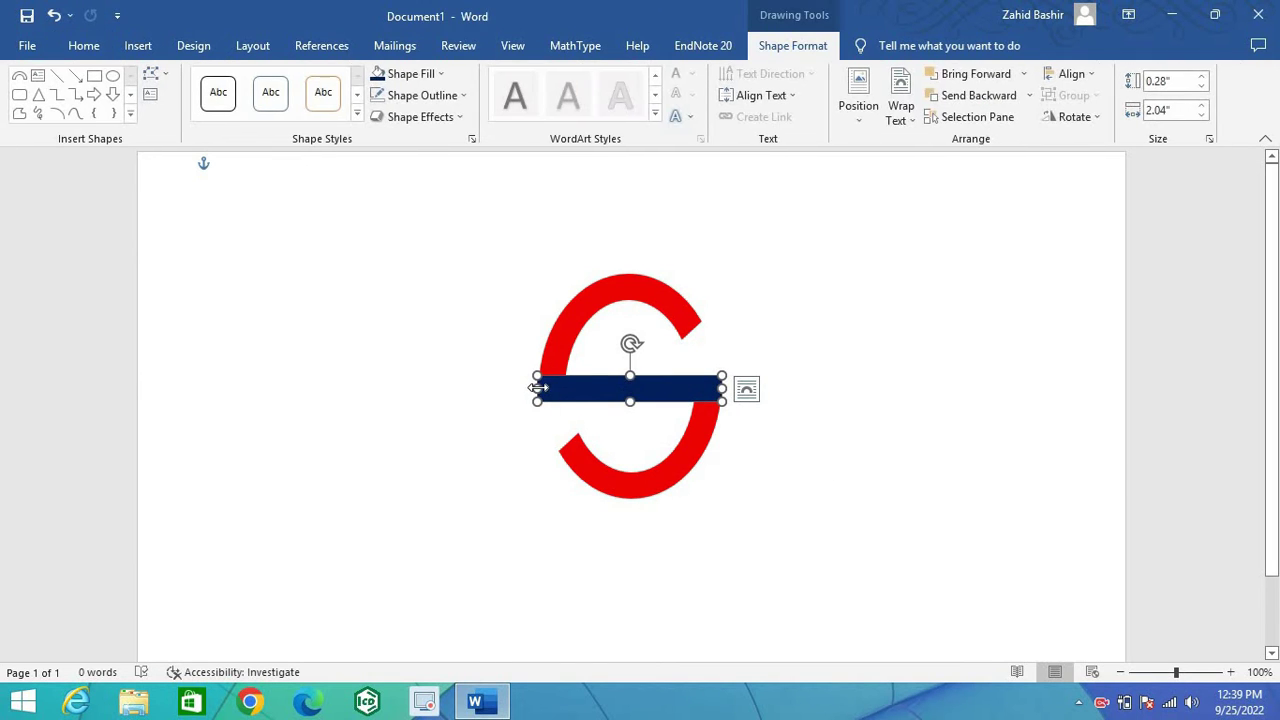
drag(537, 388, 539, 388)
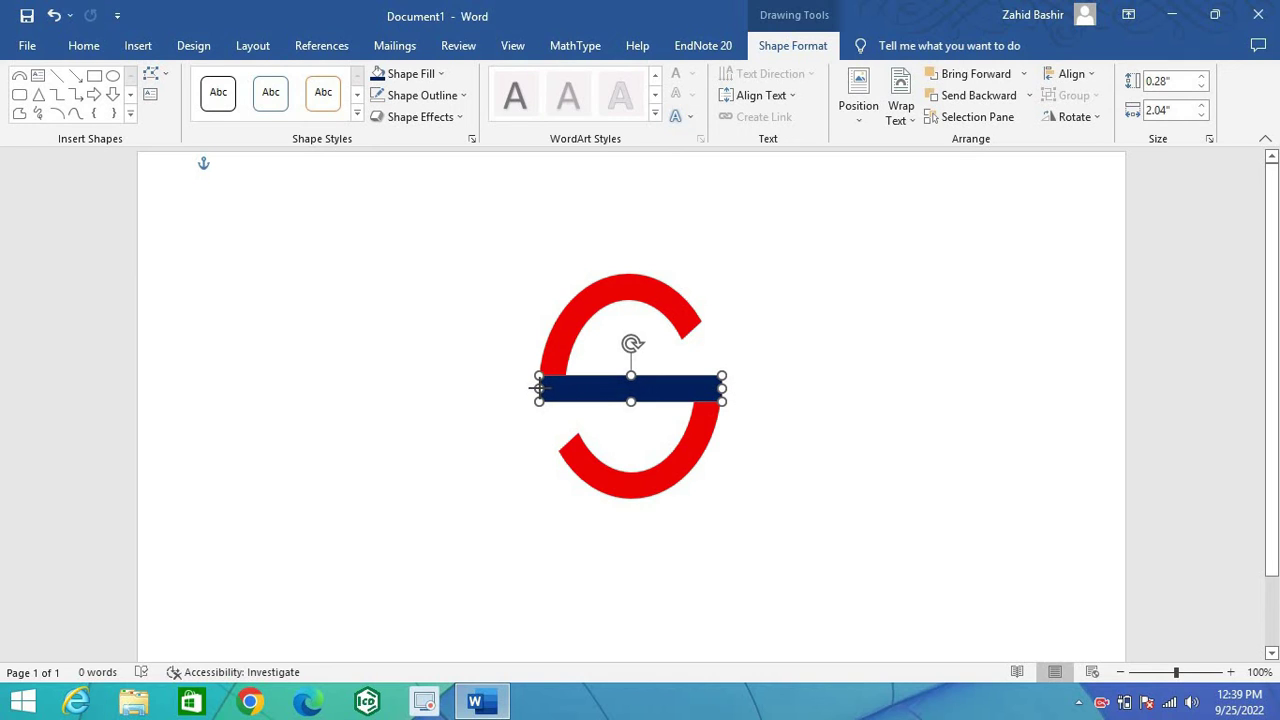
click(806, 480)
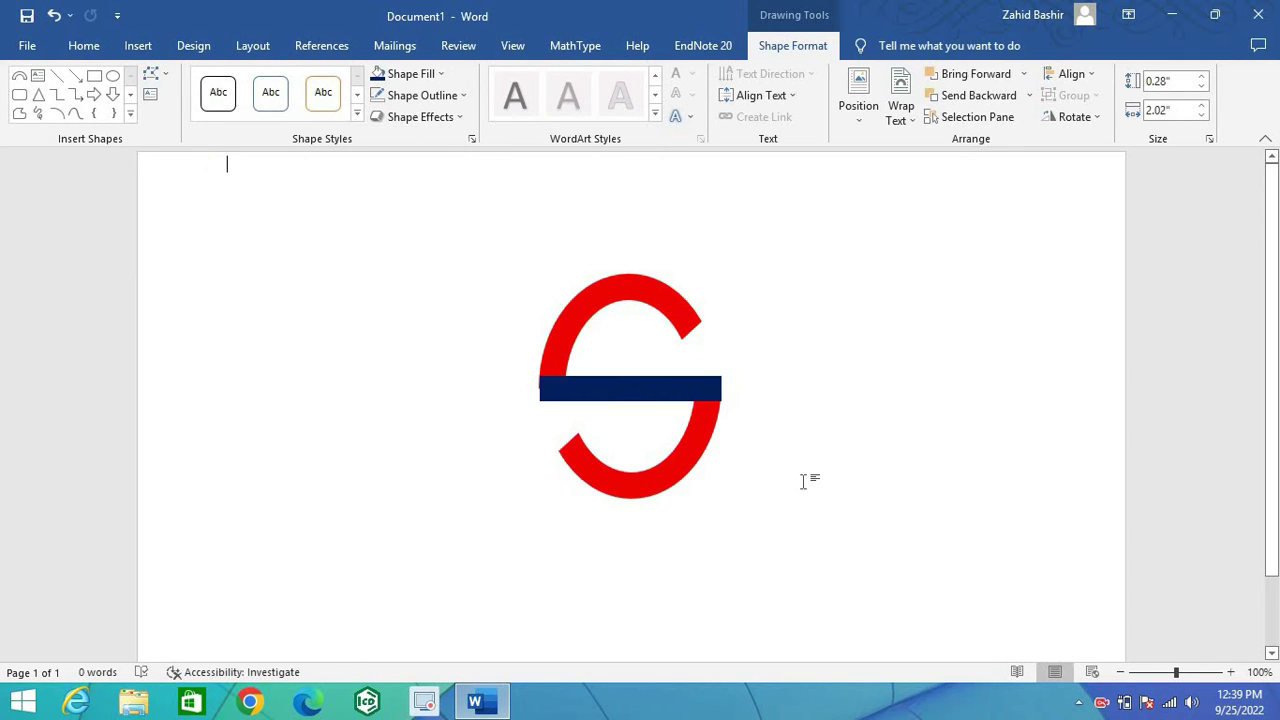
Step: Try shifting the dark blue bar slightly left over the upper arc's end, and move it back
click(634, 388)
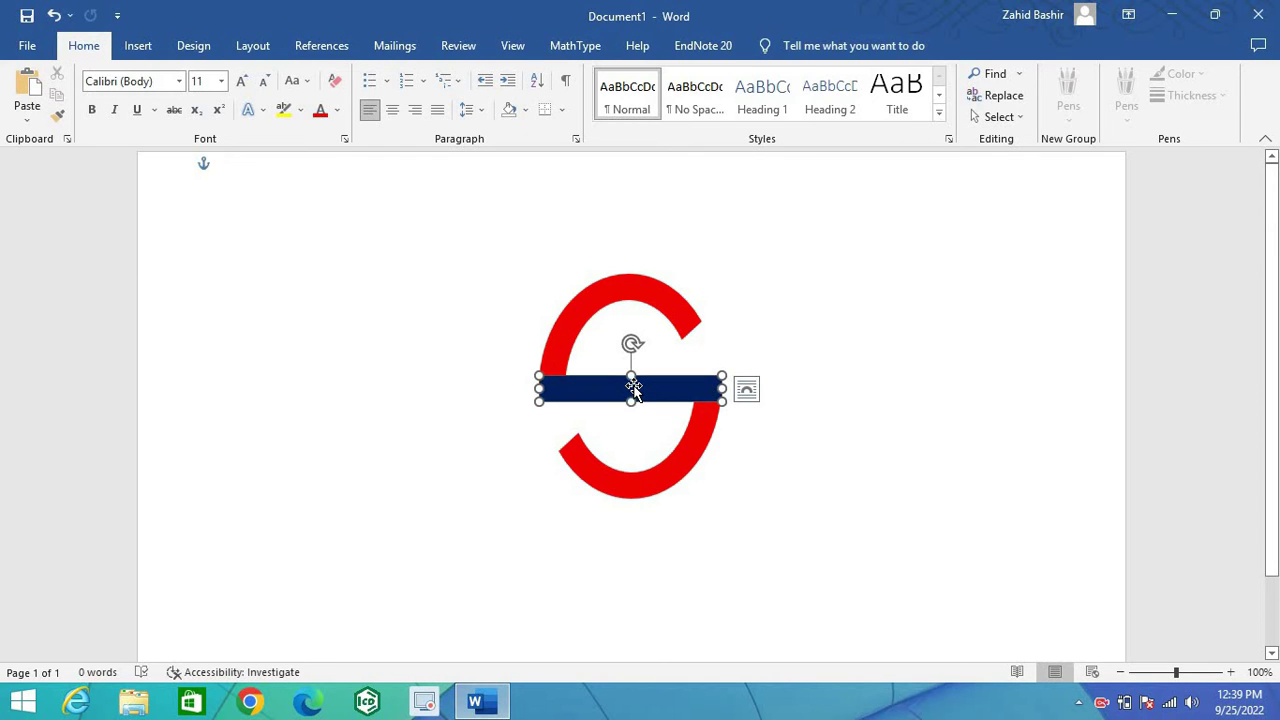
drag(633, 386, 632, 386)
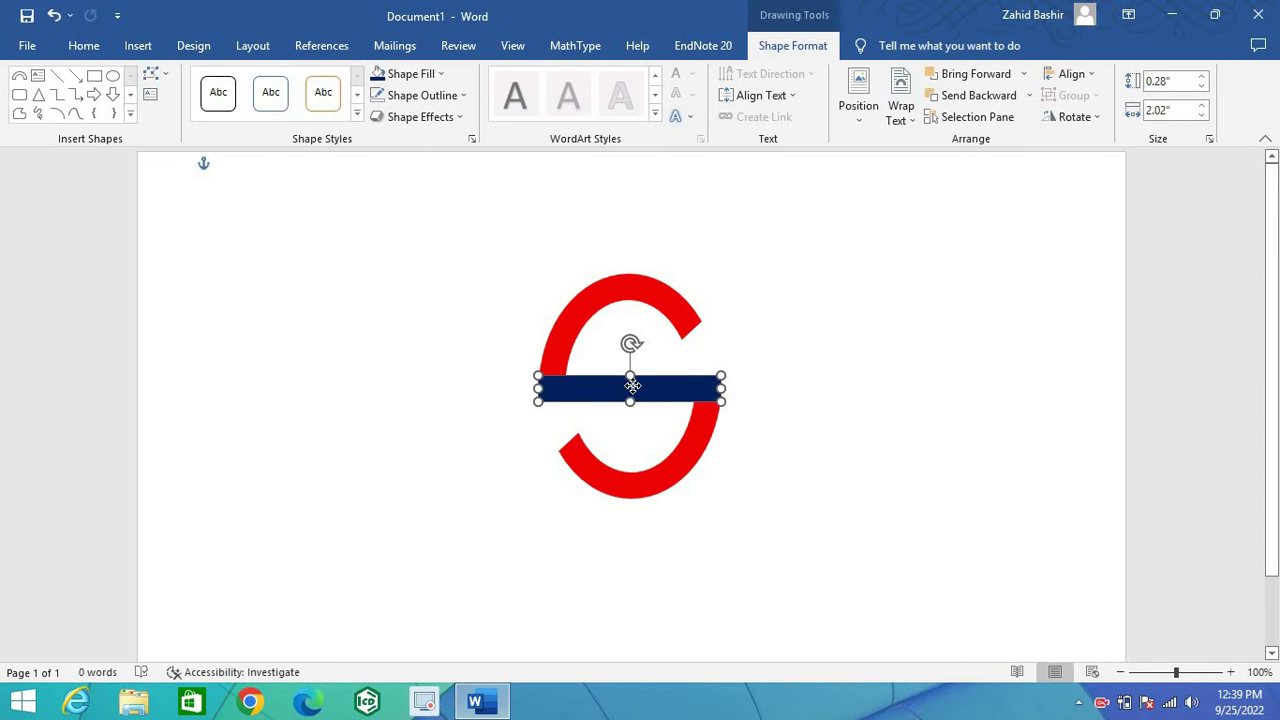
click(778, 401)
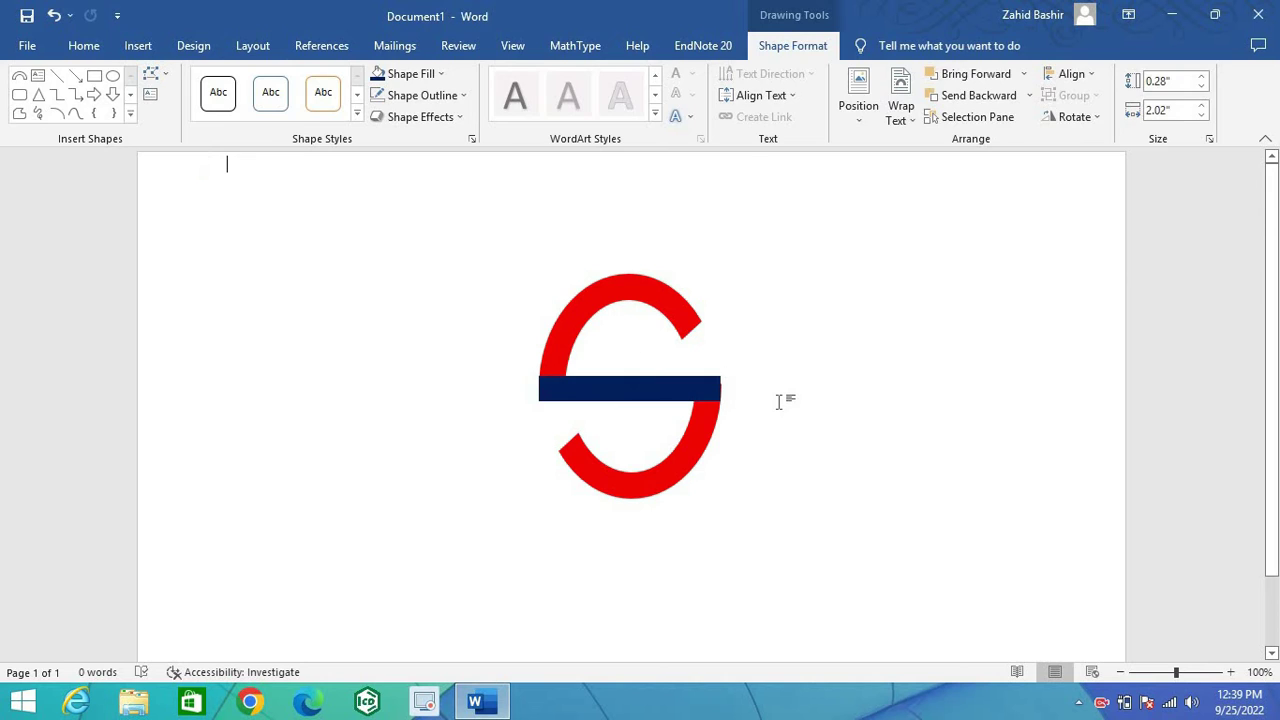
click(576, 387)
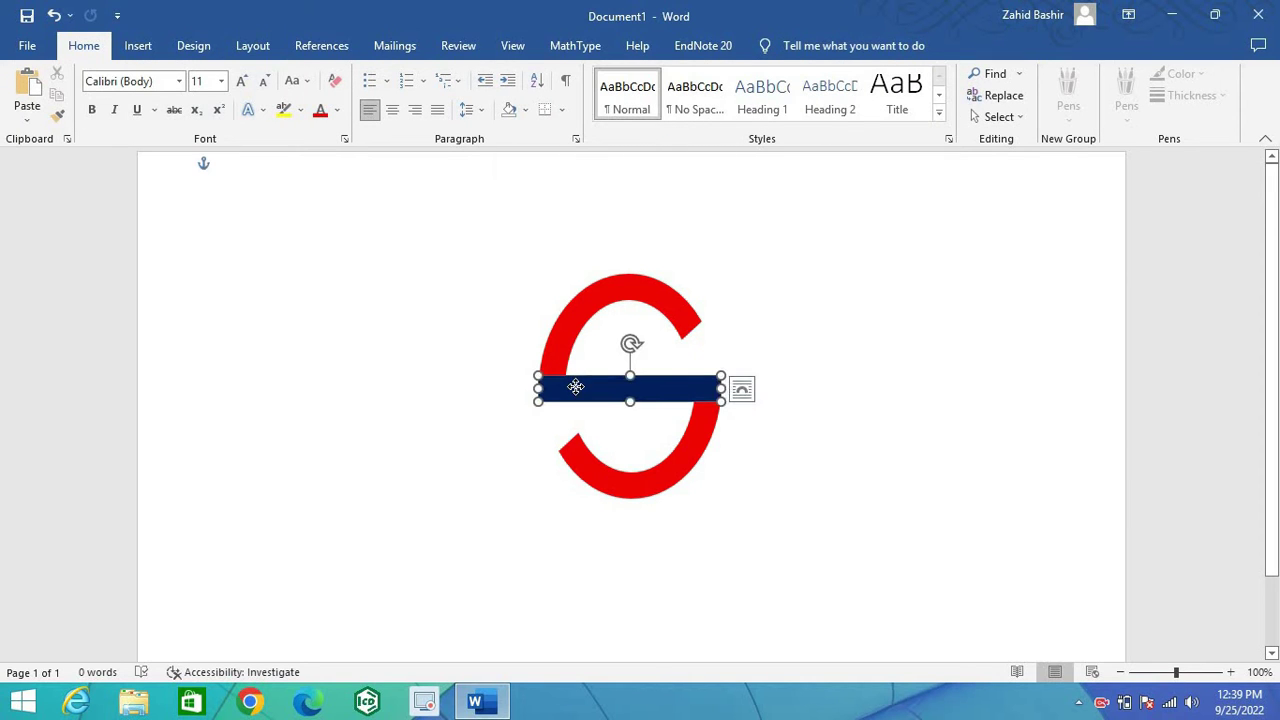
click(783, 505)
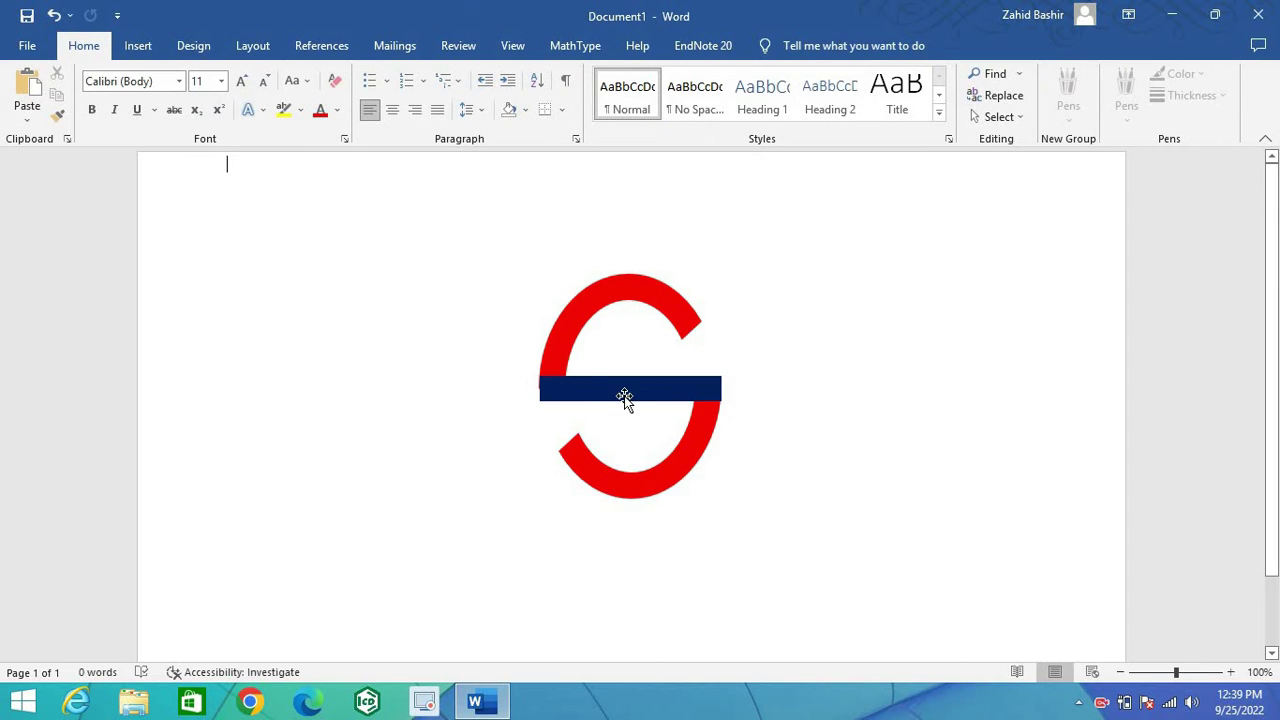
Step: Extend the left end of the dark blue bar slightly to cover the upper arc's lower end
click(574, 395)
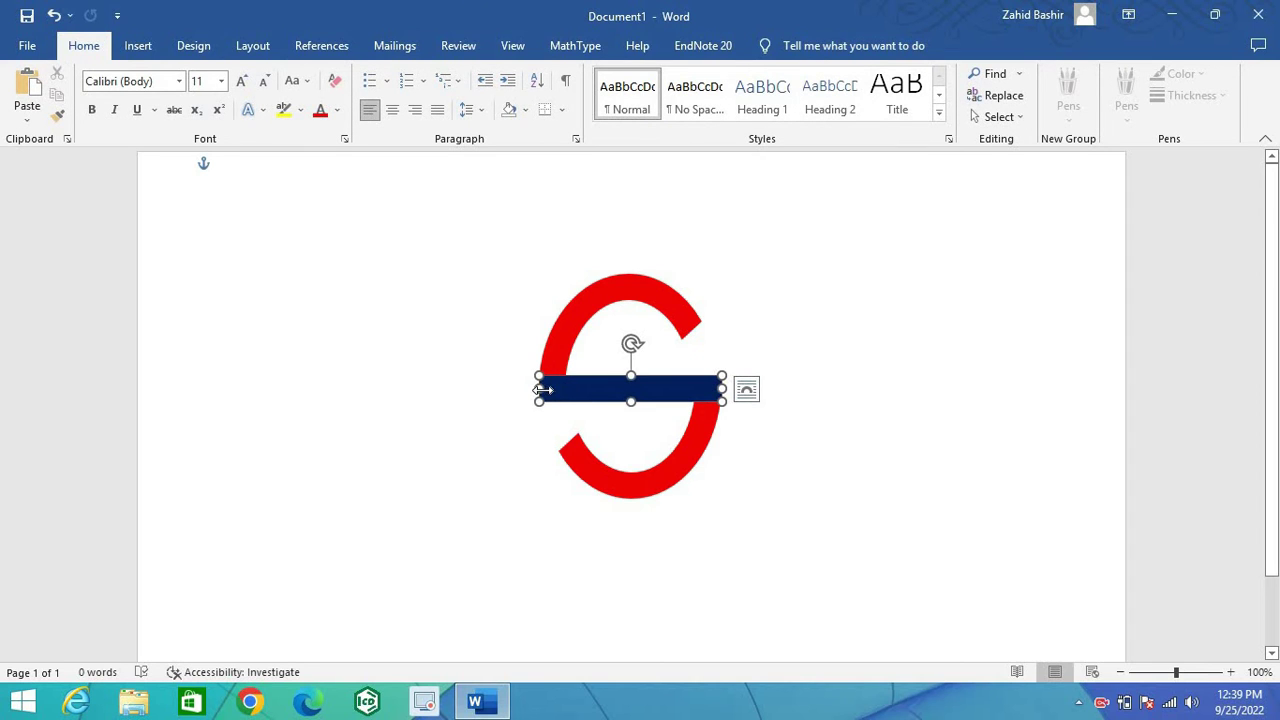
drag(538, 388, 536, 388)
click(716, 466)
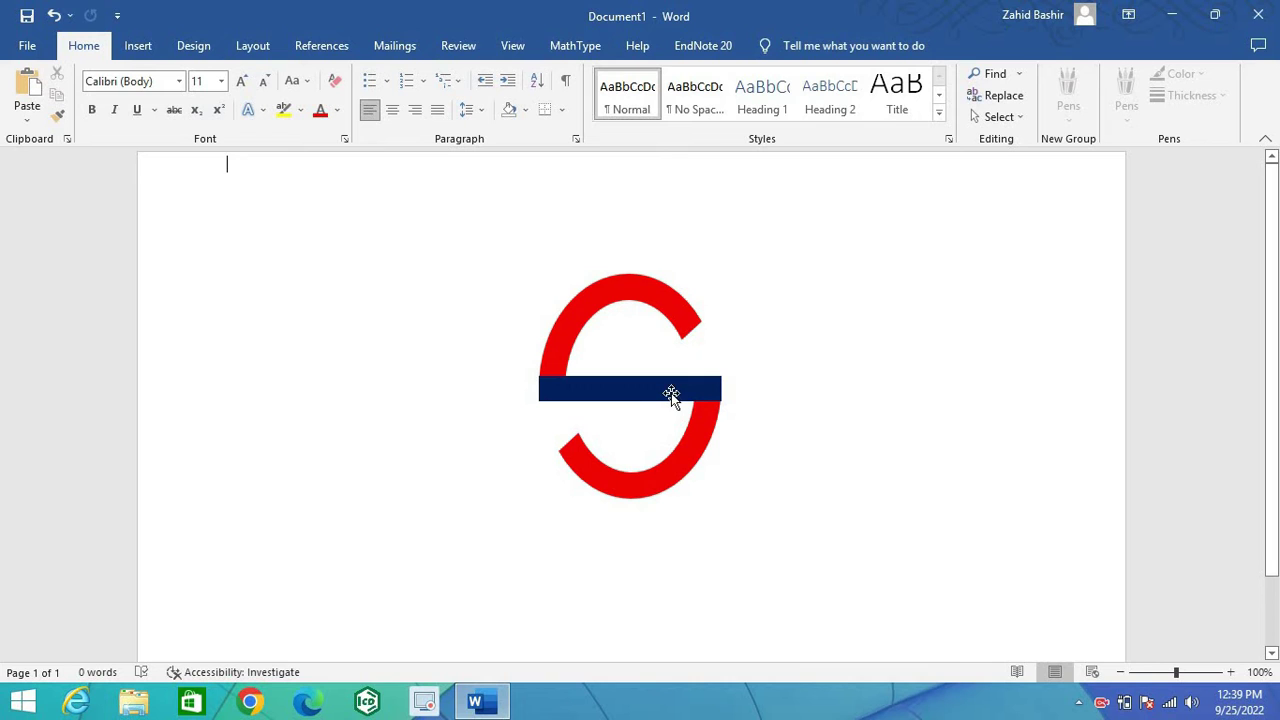
Step: Apply the last effect in the shape effect presets to the upper red arc for a beveled, shadowed look
click(666, 300)
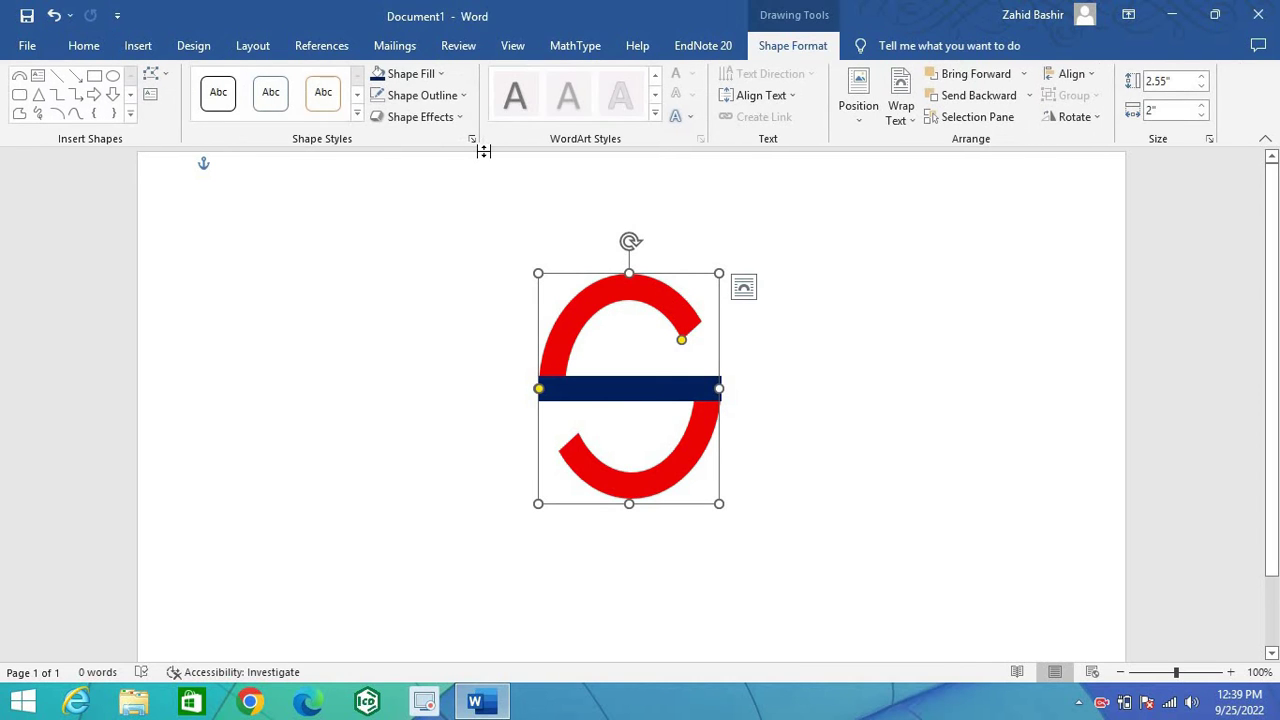
click(461, 121)
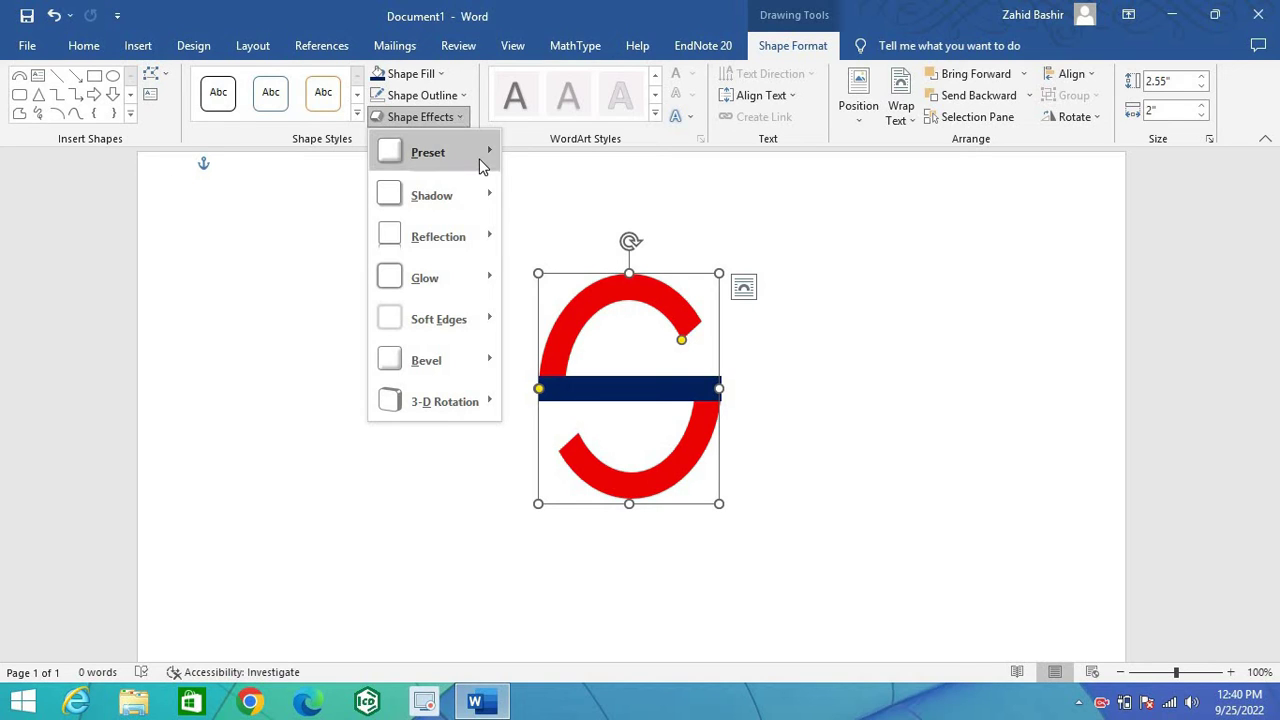
mouse_move(480, 165)
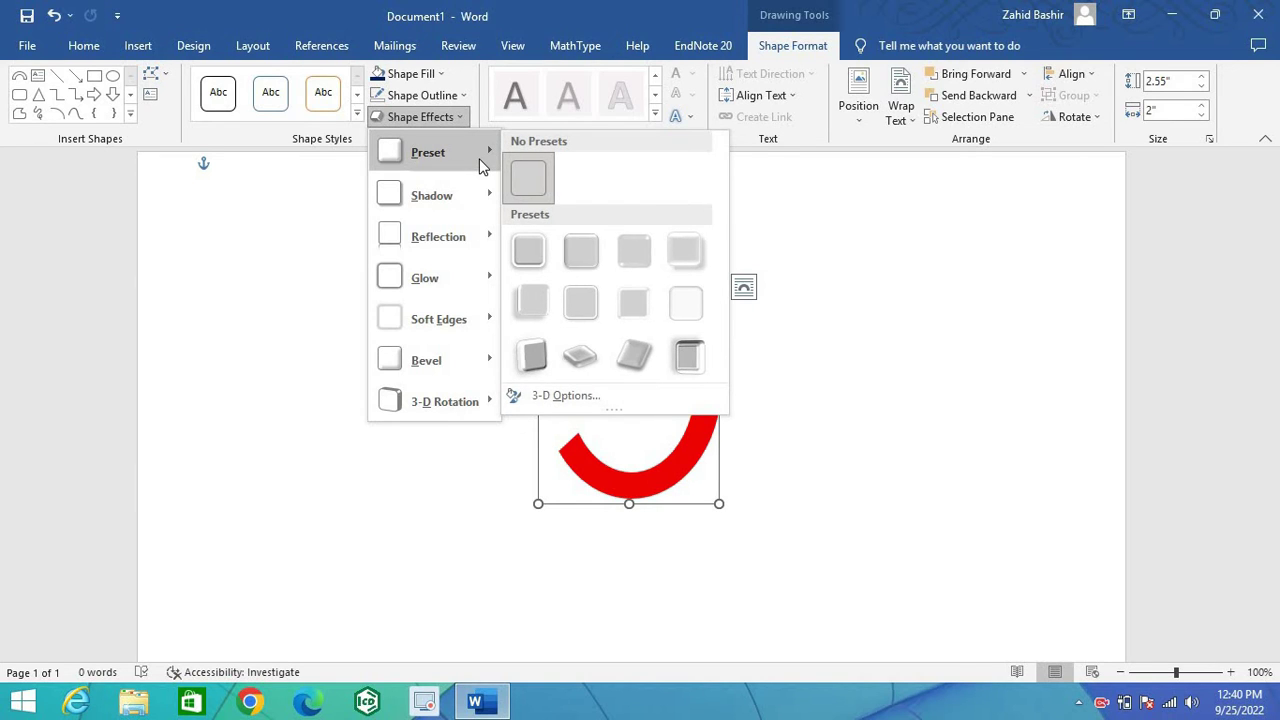
click(688, 373)
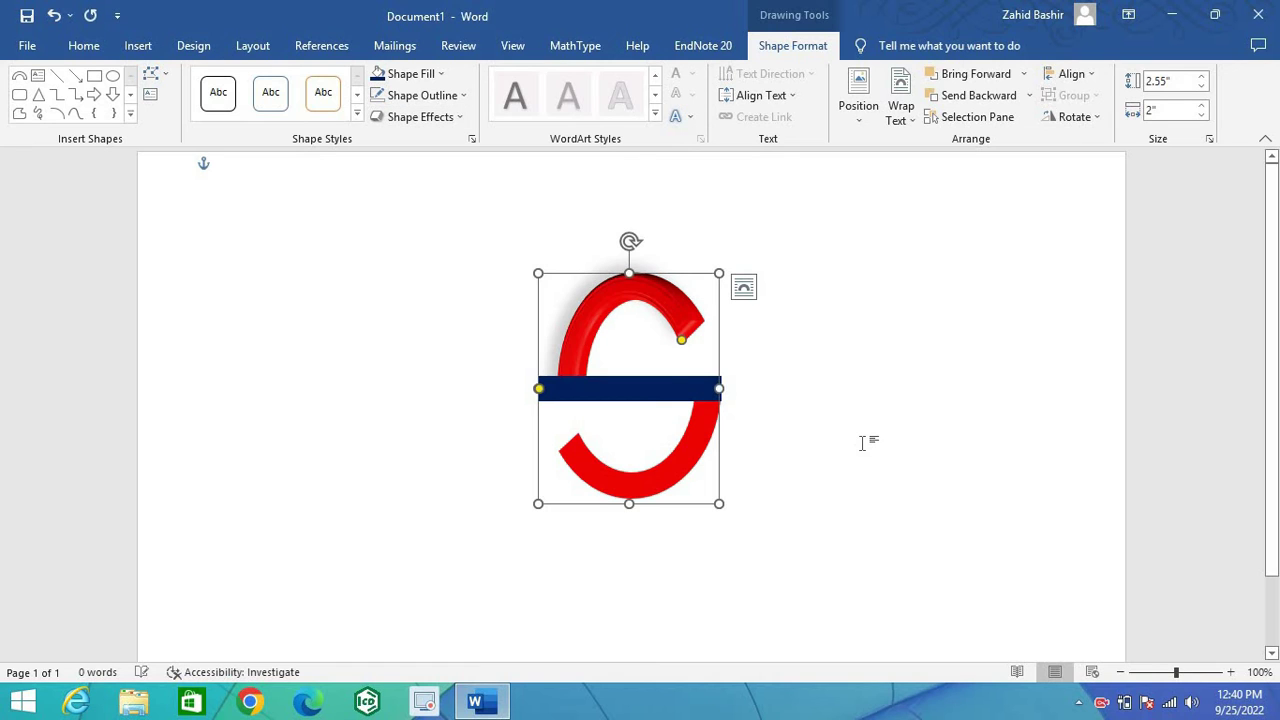
click(862, 443)
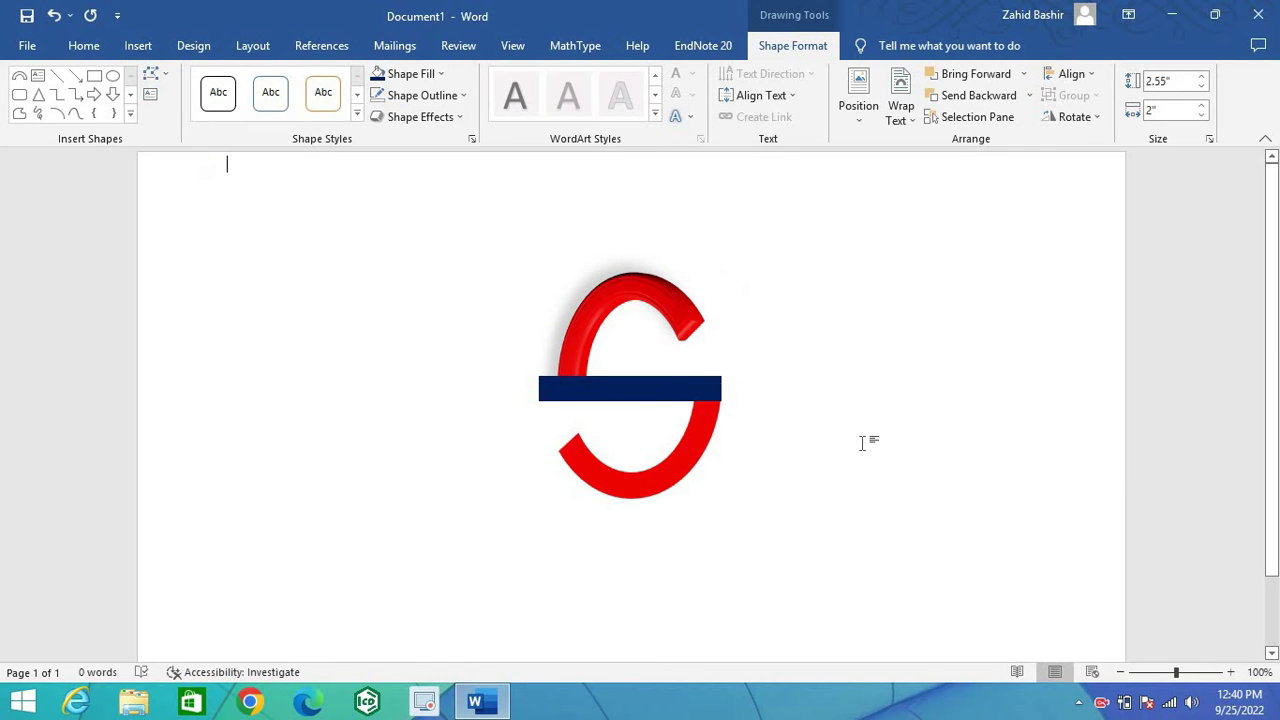
Step: Apply the same beveled, shadowed preset effect to the lower red arc
click(688, 450)
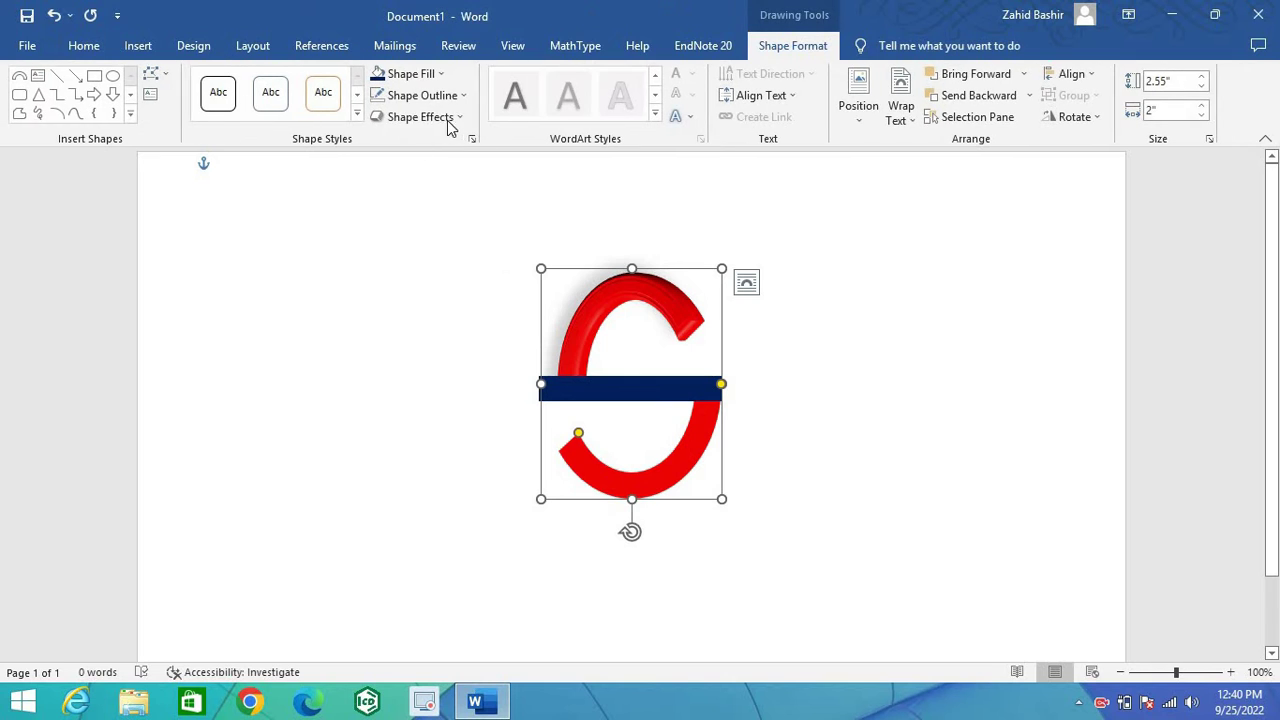
click(452, 118)
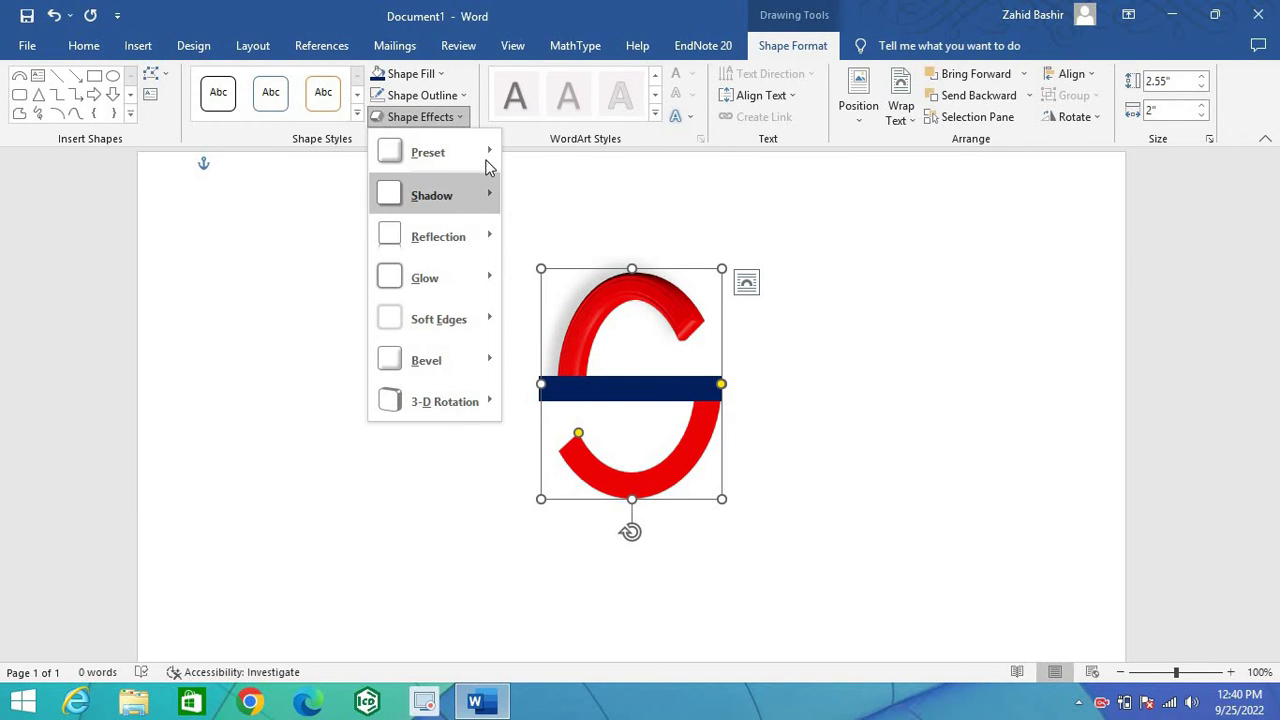
click(827, 443)
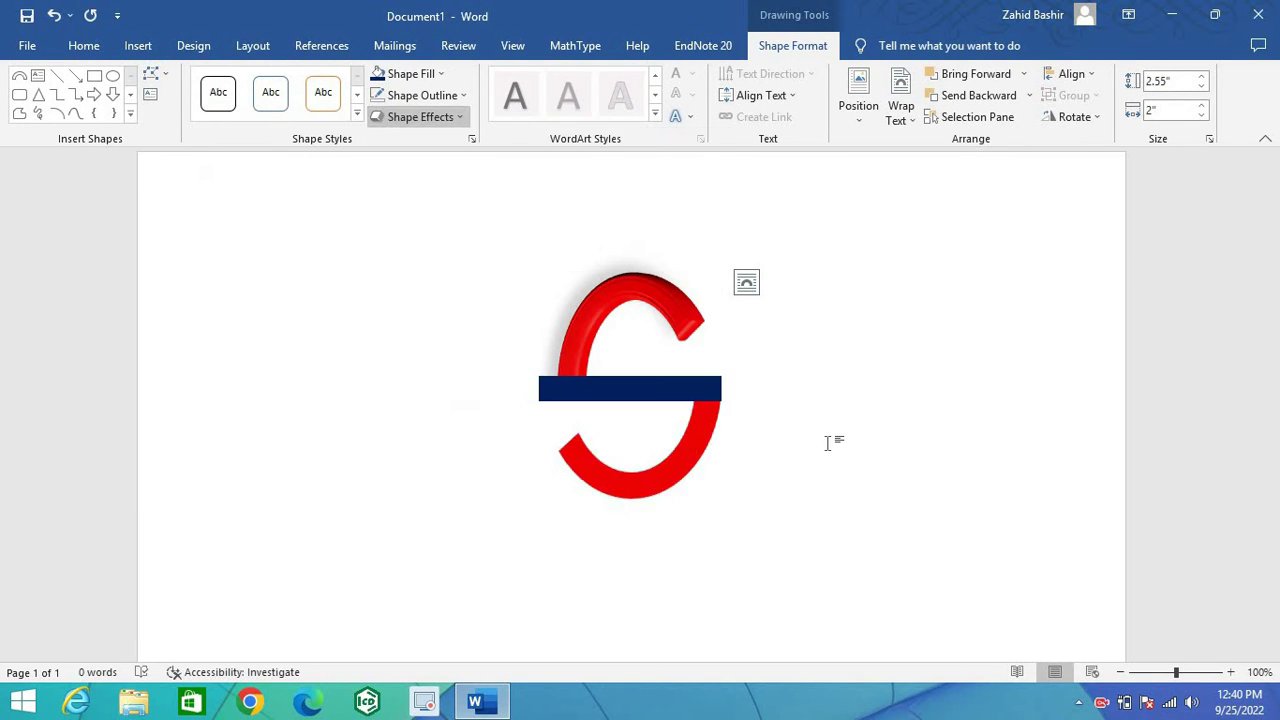
Step: Apply the last effect in the shape effect presets to the dark blue bar
click(717, 389)
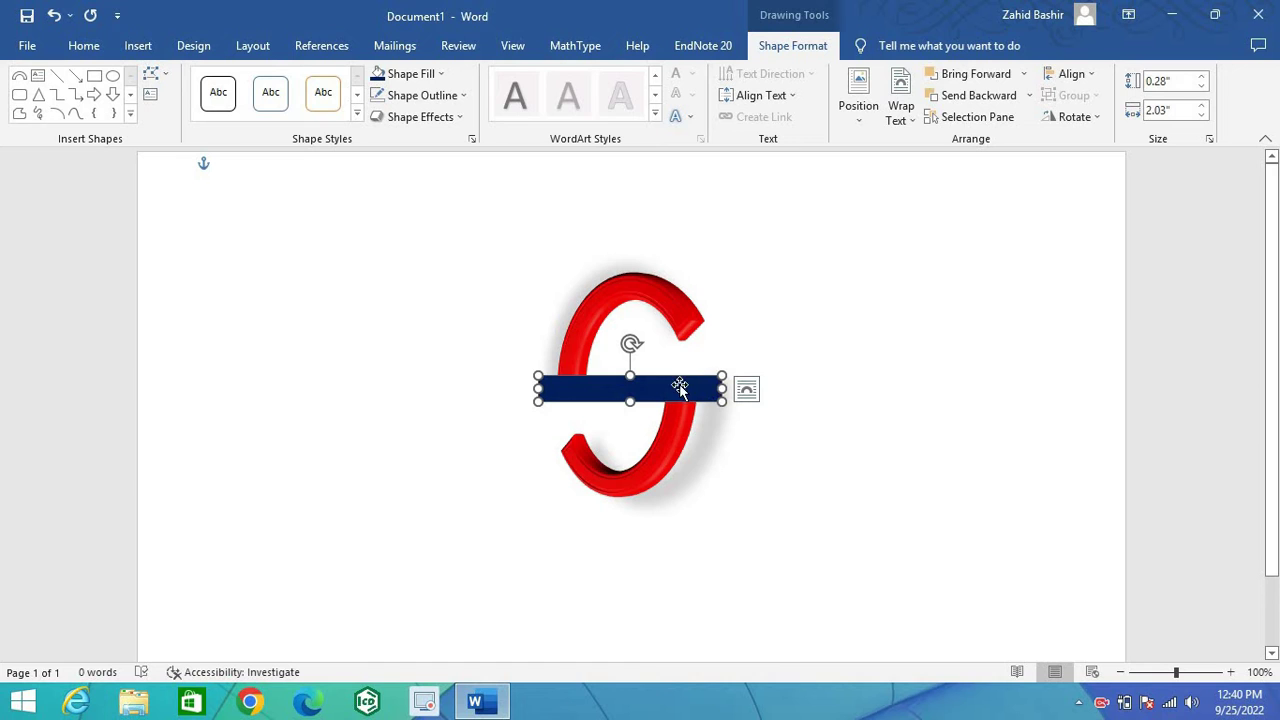
click(460, 116)
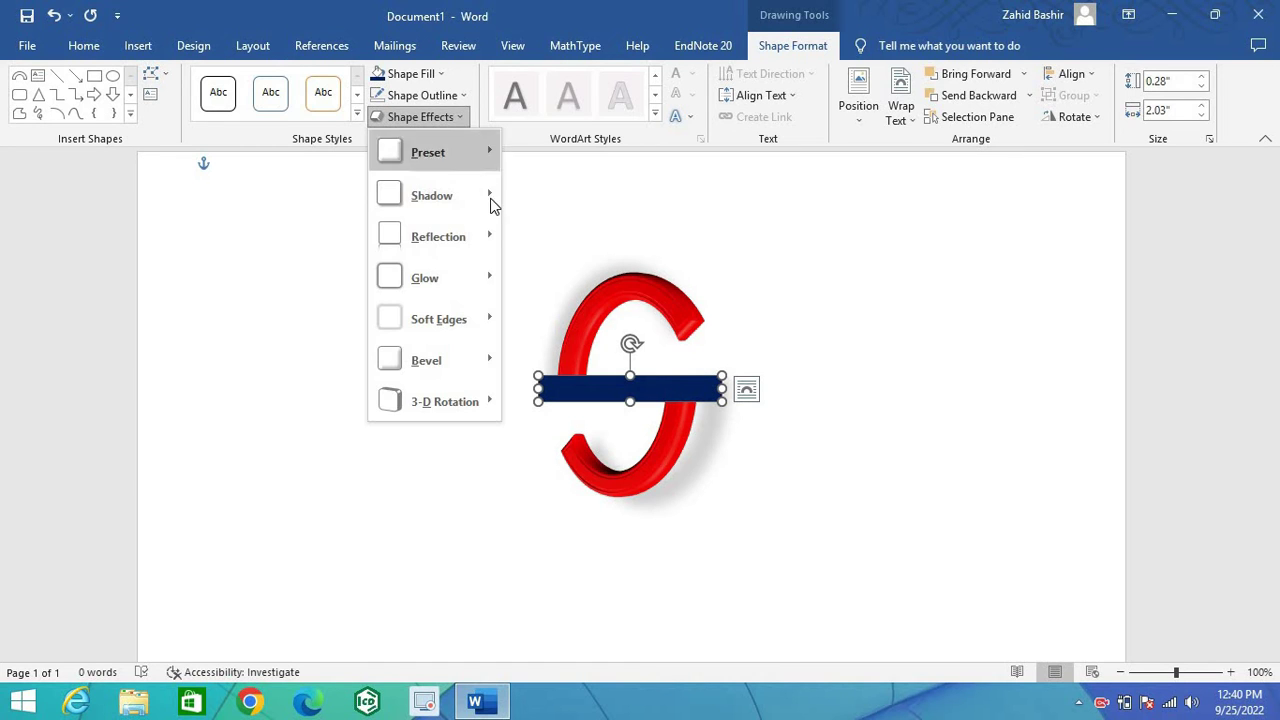
mouse_move(500, 165)
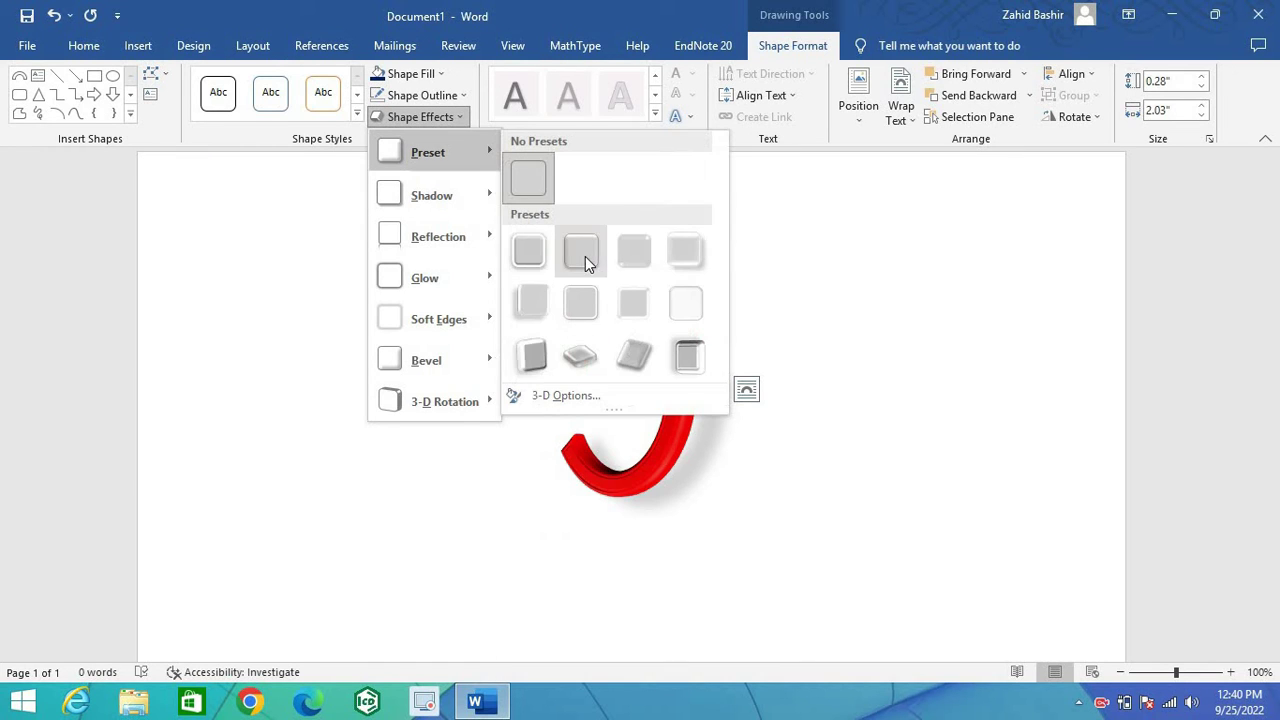
click(688, 356)
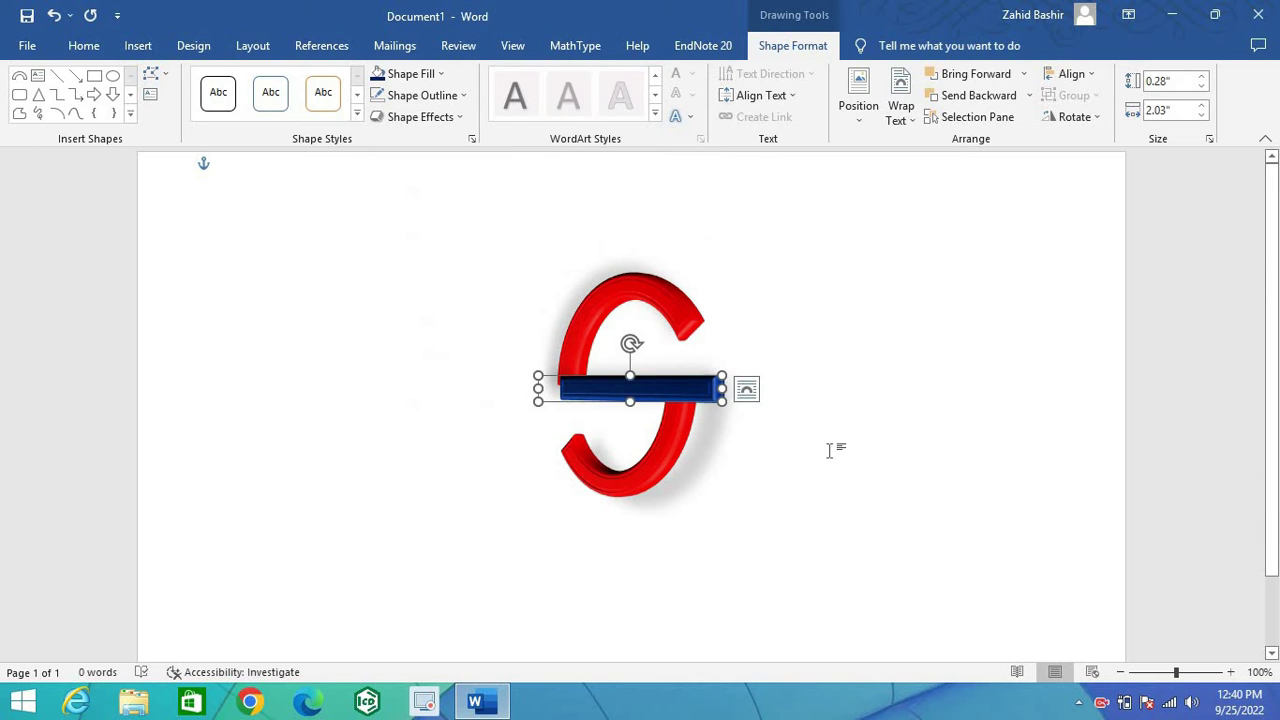
click(723, 423)
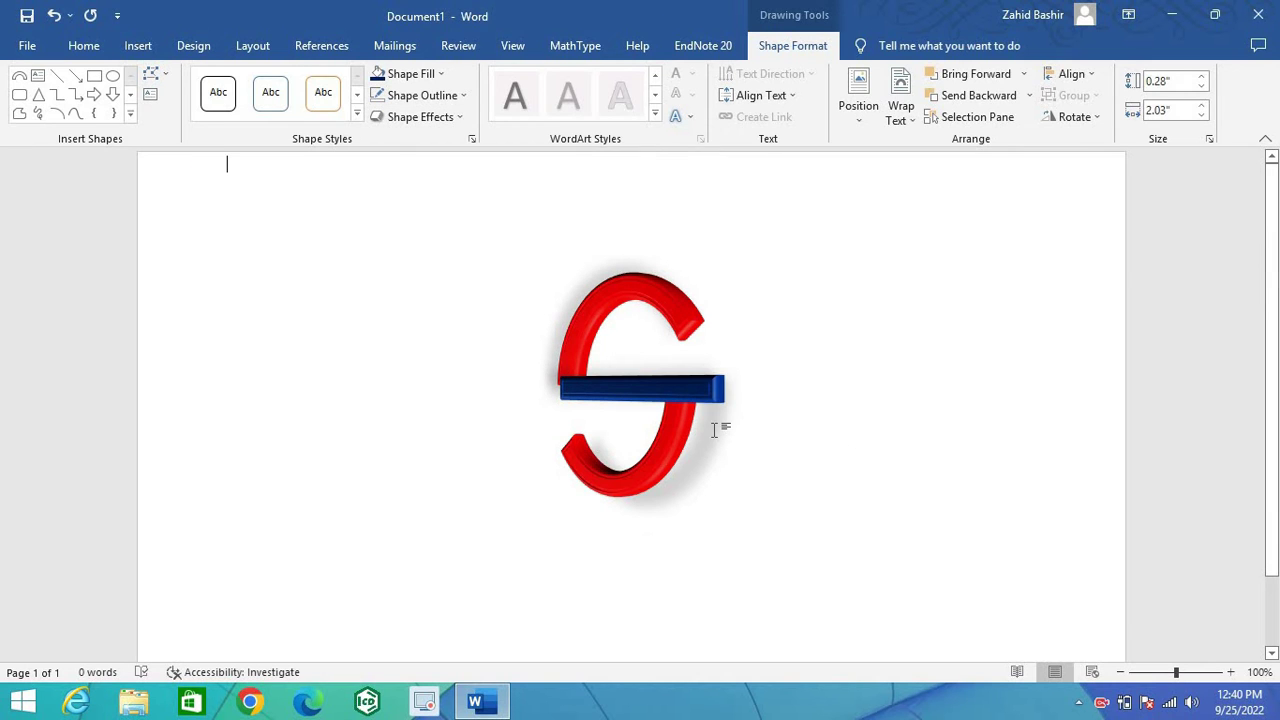
Step: Widen the lower red arc leftward to about 2.74" and the upper red arc rightward to about 2.75"
click(645, 469)
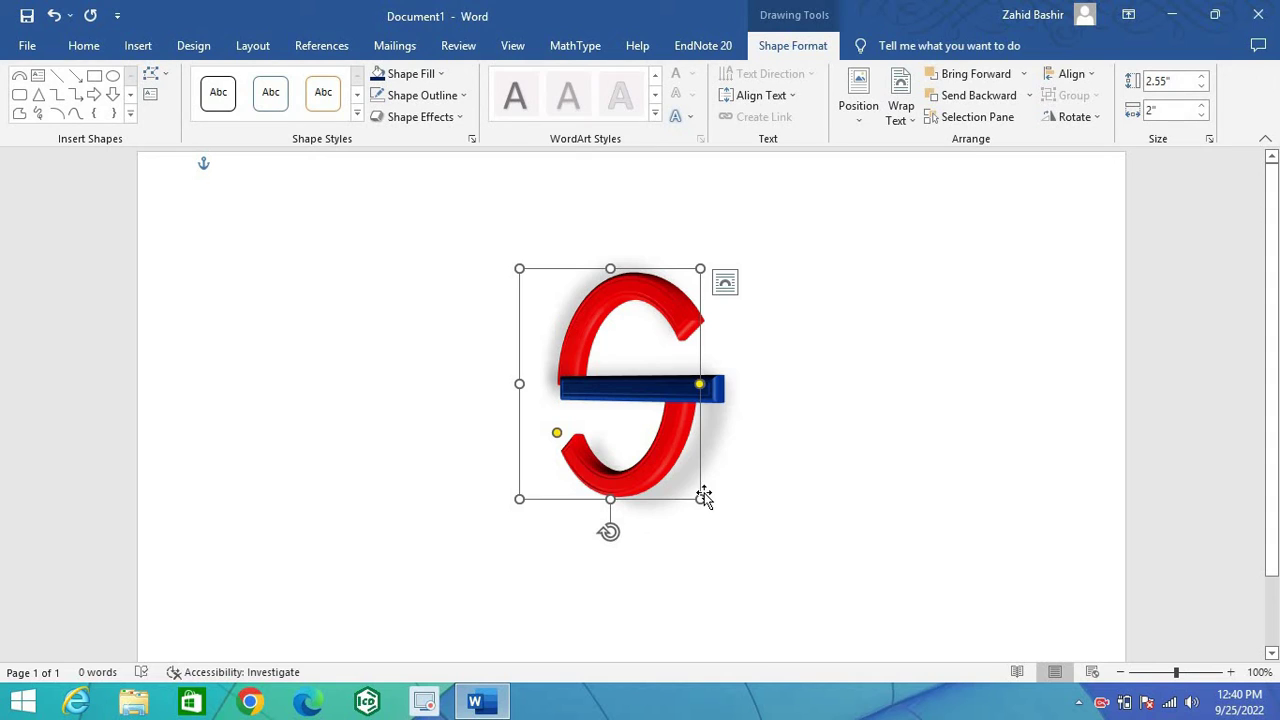
drag(517, 383, 453, 383)
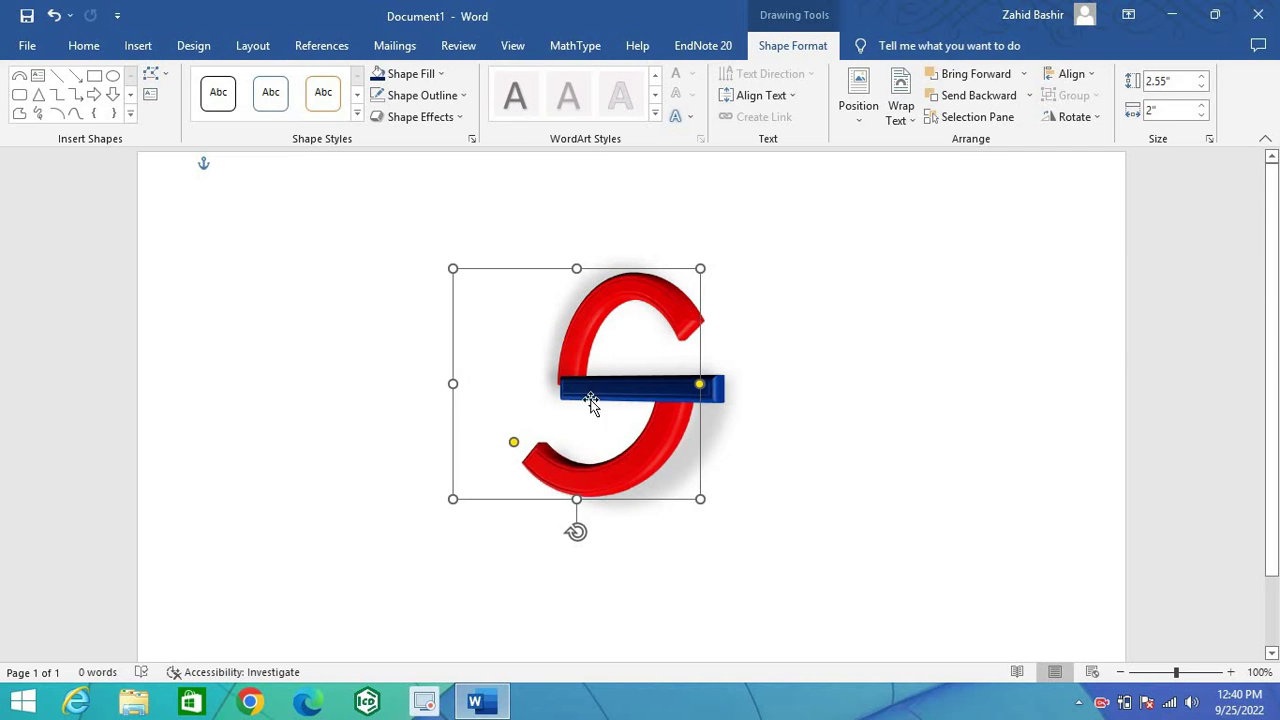
click(766, 294)
click(680, 300)
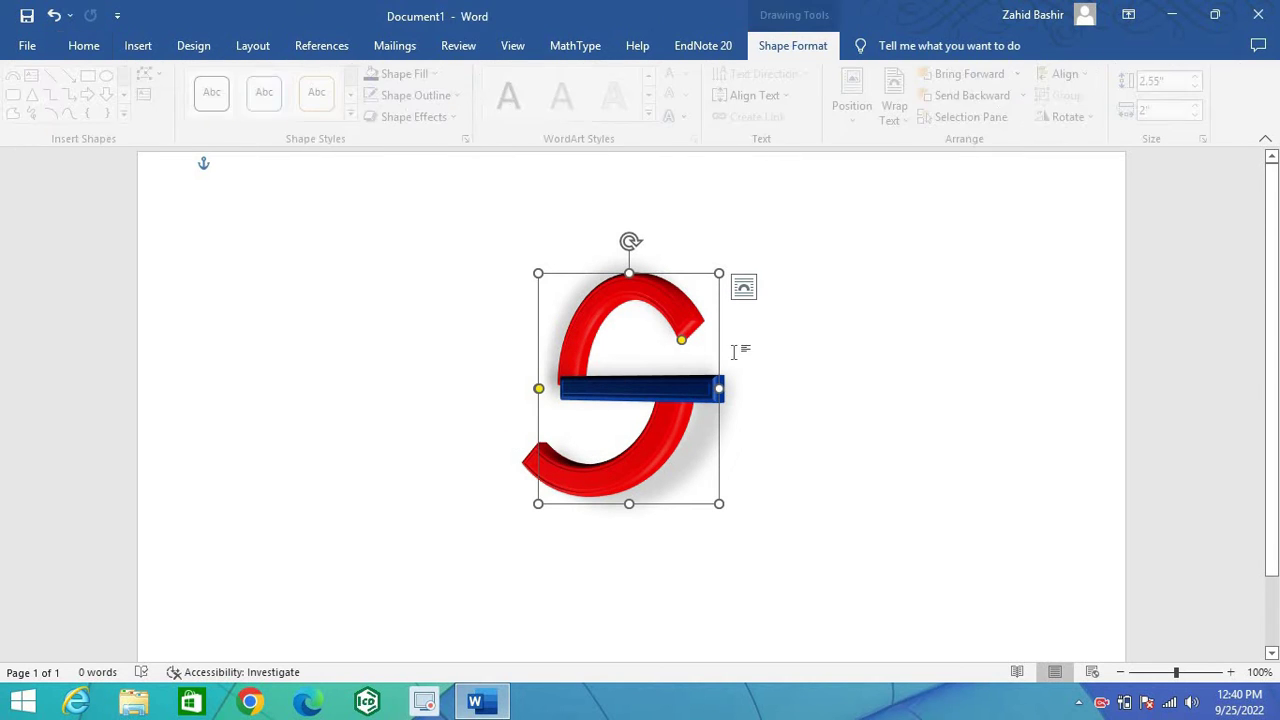
drag(755, 386, 787, 381)
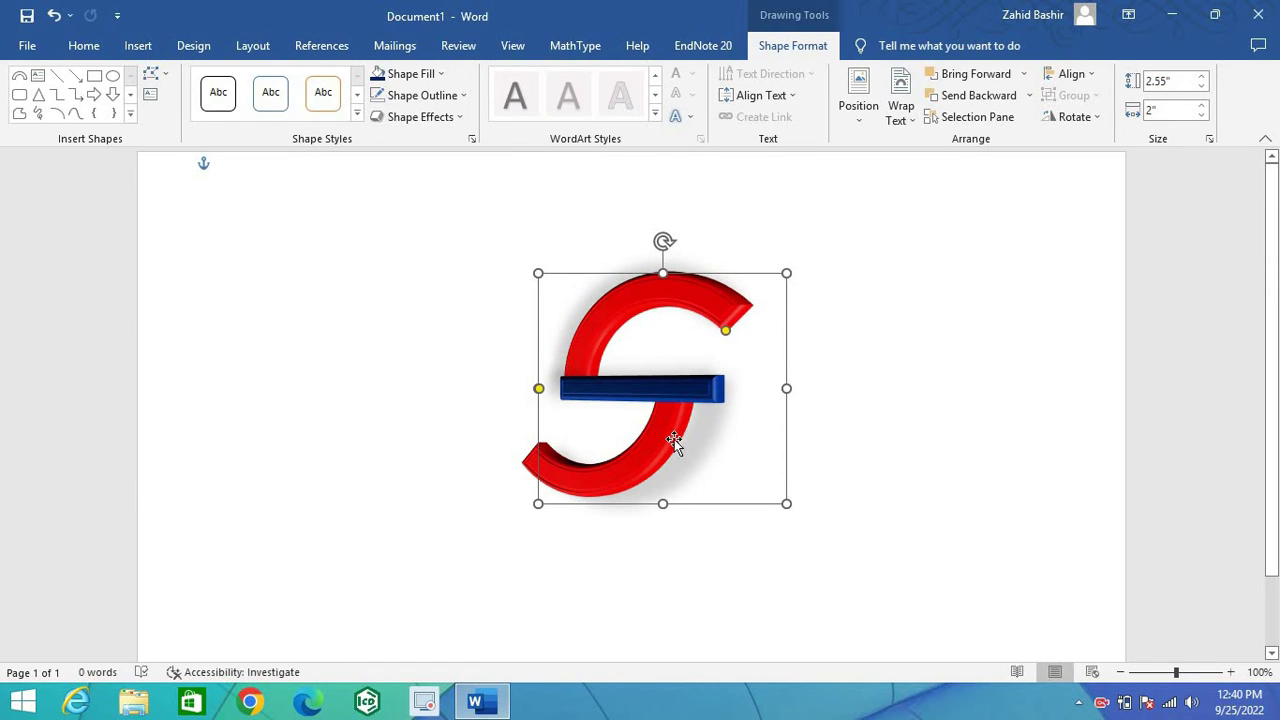
click(449, 491)
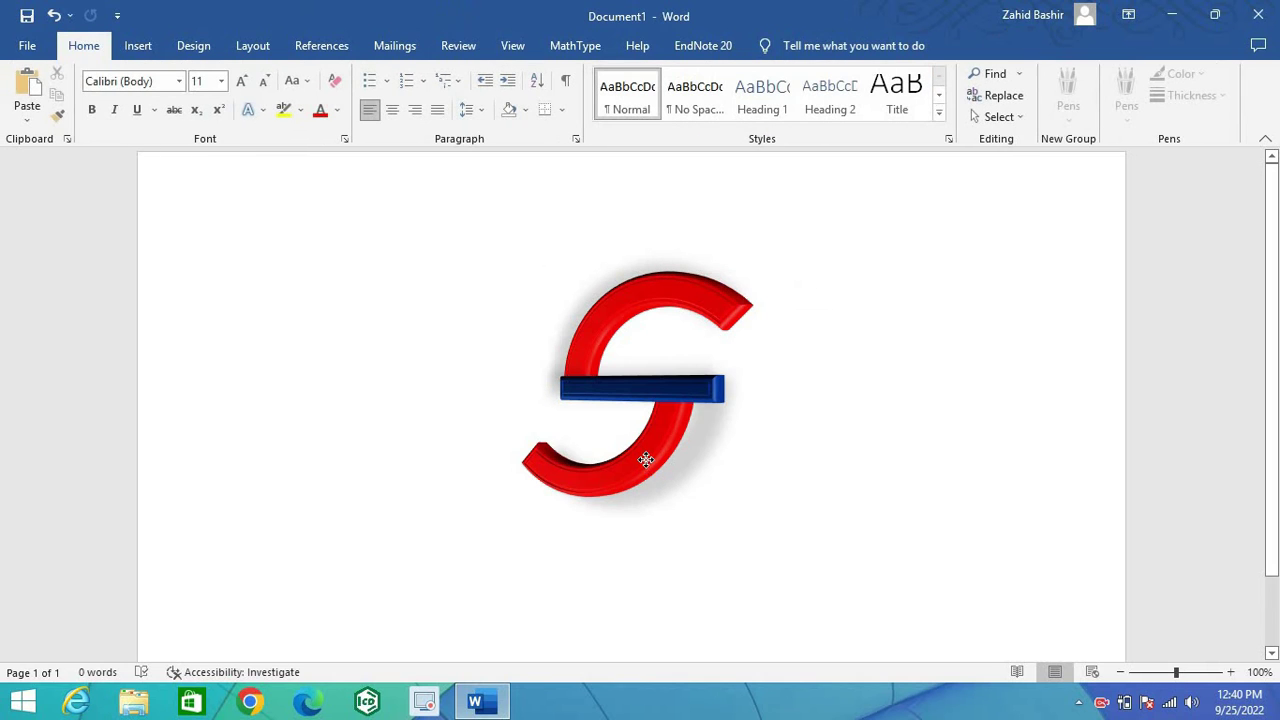
Step: Move the lower red arc right so it sits directly beneath the upper arc
drag(646, 459, 726, 456)
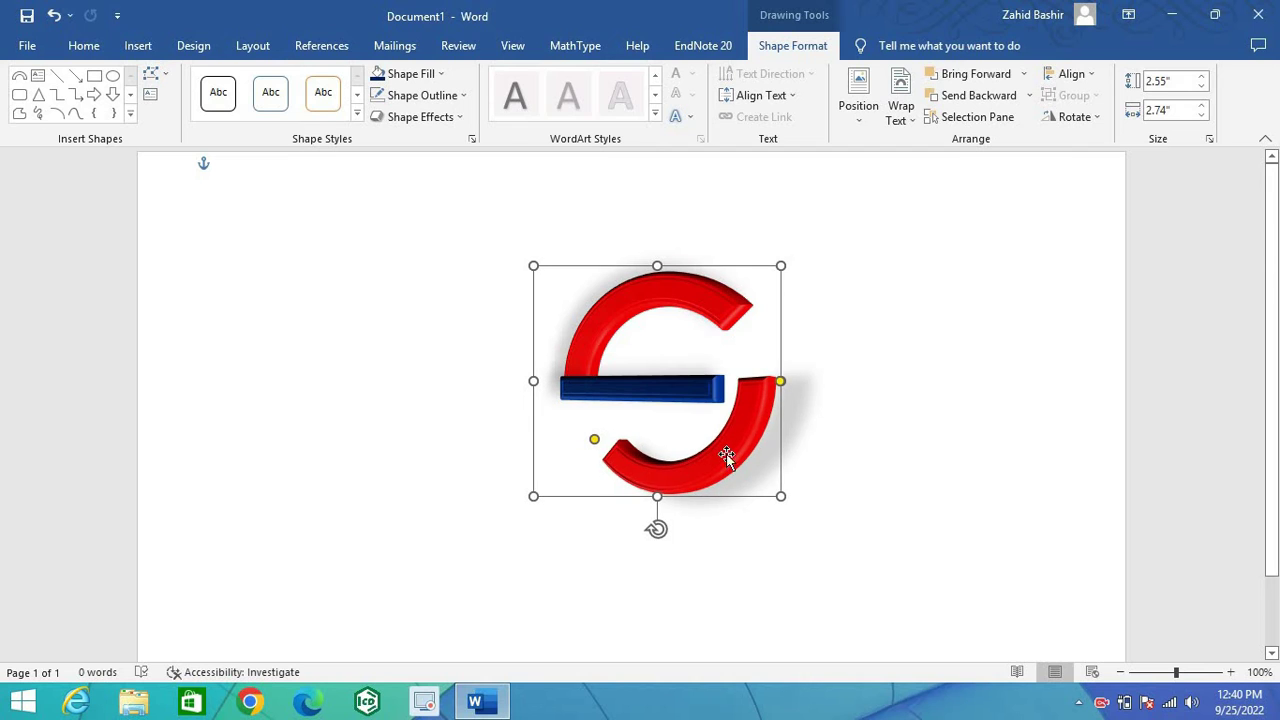
click(494, 583)
Step: Shift the dark blue bar right over the lower arc's end and extend its left end to a width of about 2.67"
click(654, 390)
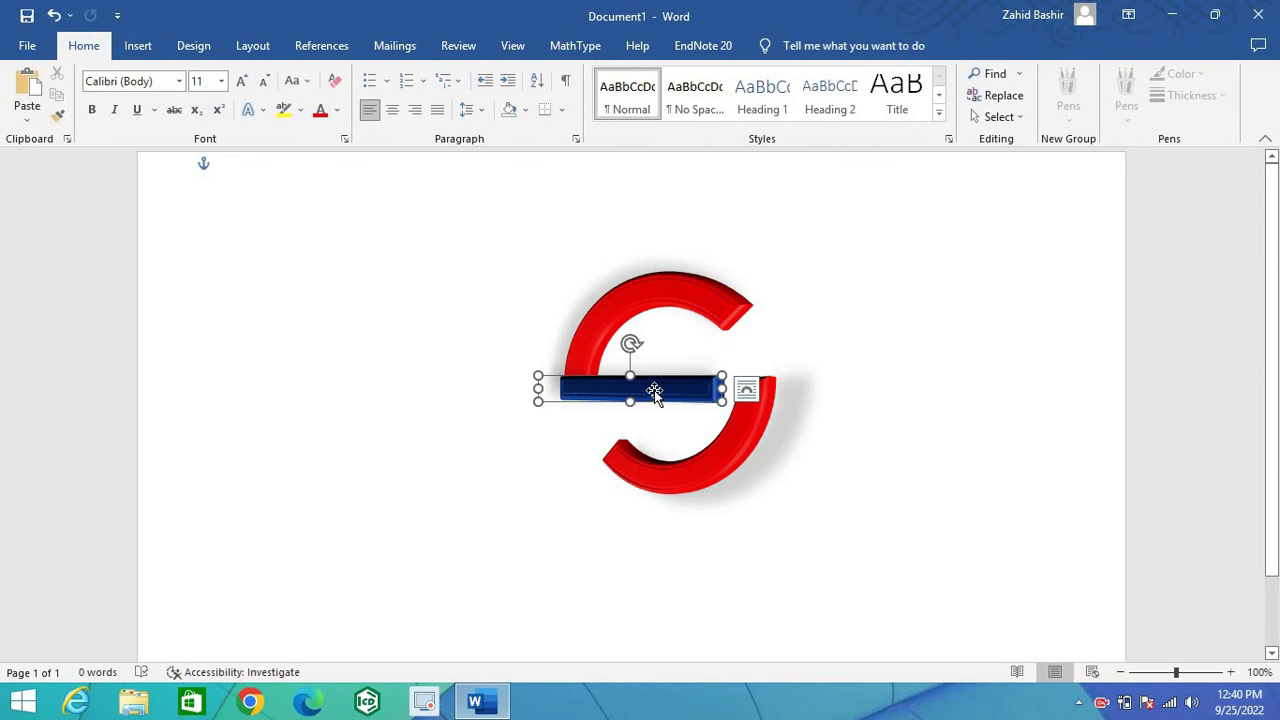
drag(654, 390, 707, 389)
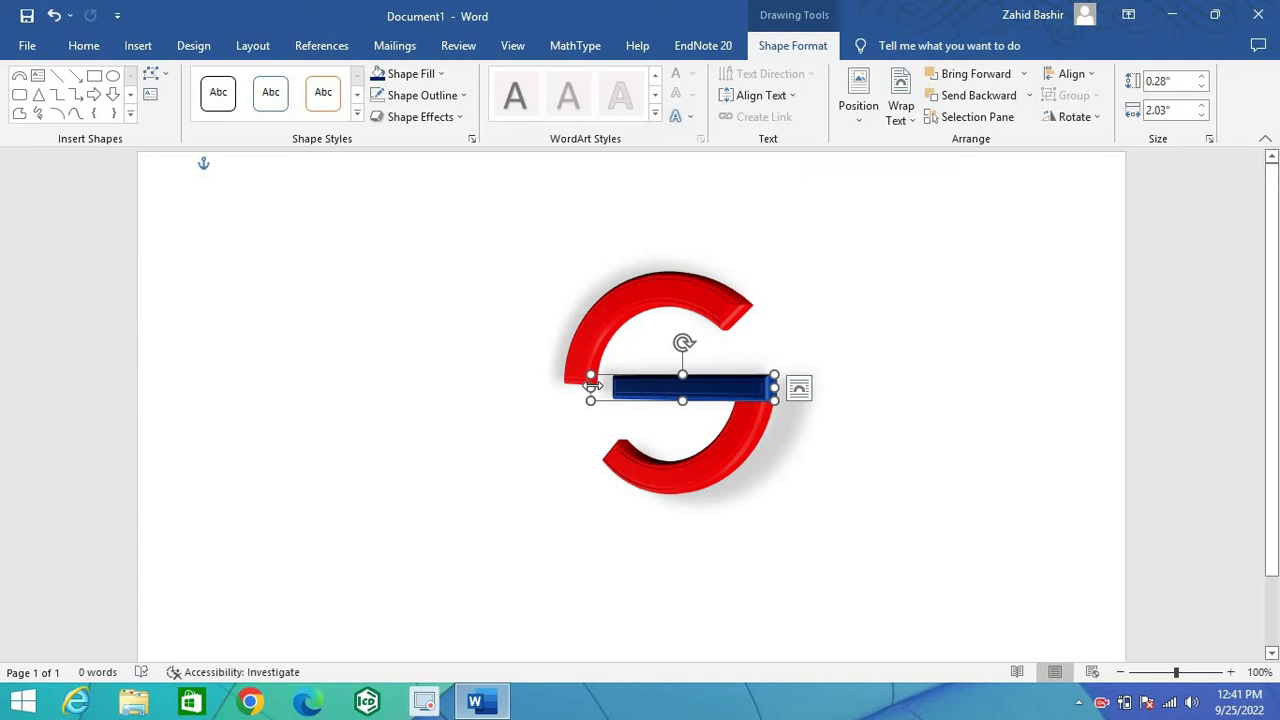
drag(584, 388, 533, 385)
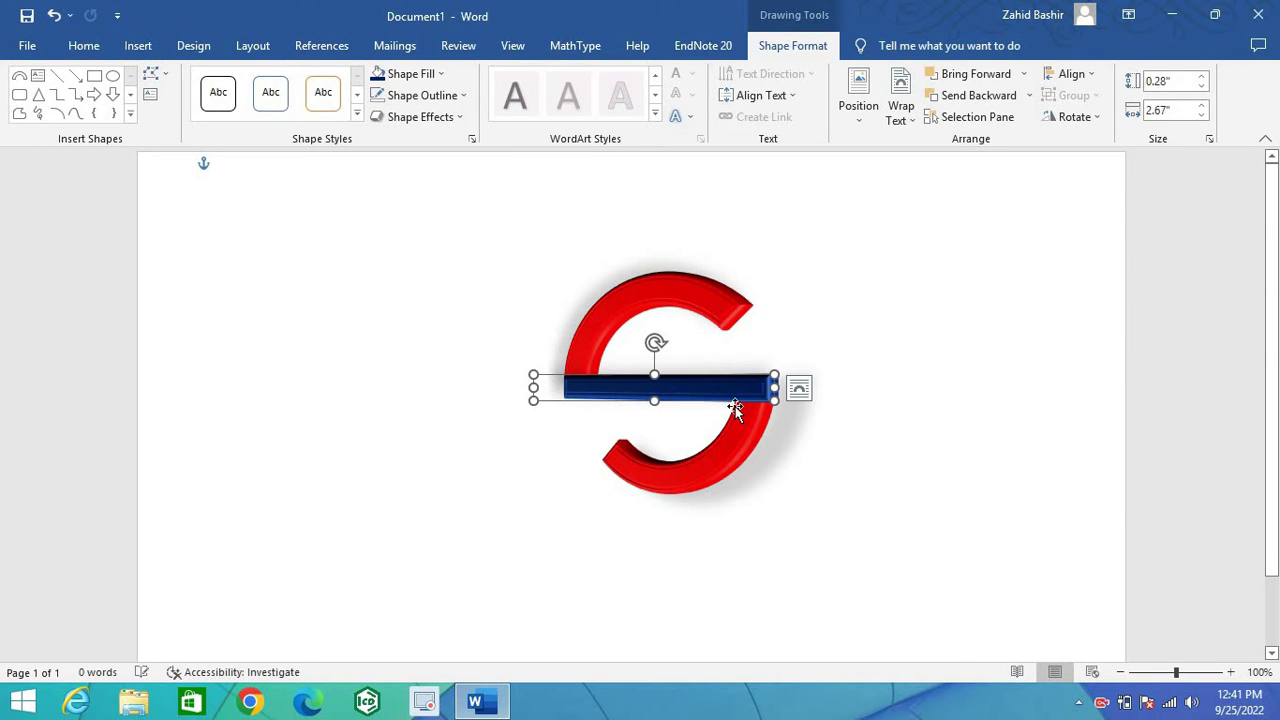
click(899, 423)
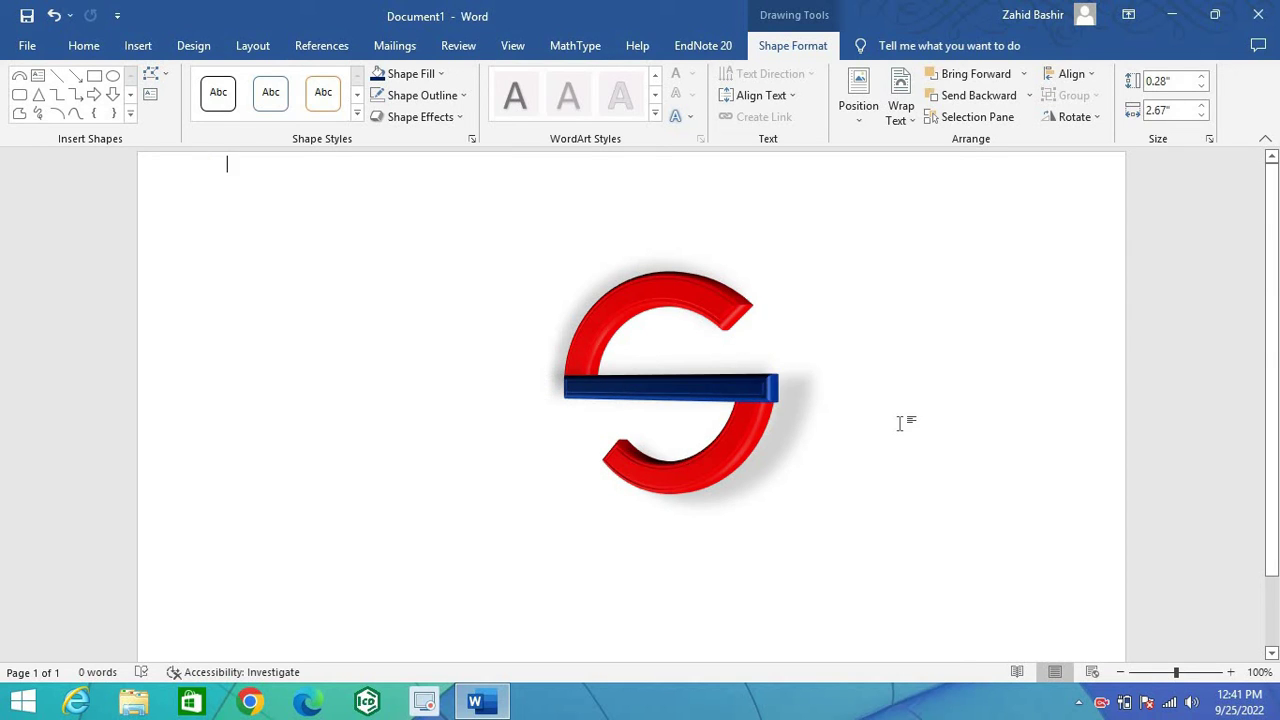
Step: Stretch the lower red arc downward to make the lower half of the S taller
click(729, 457)
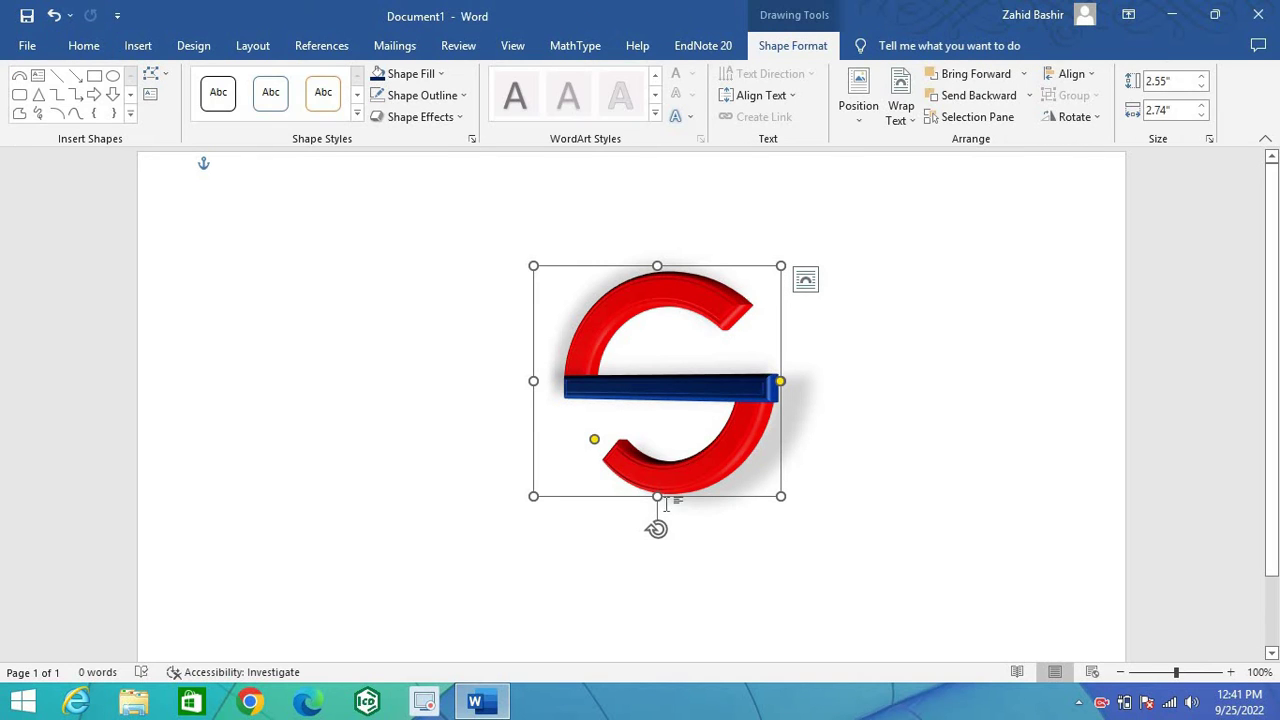
drag(655, 508, 591, 535)
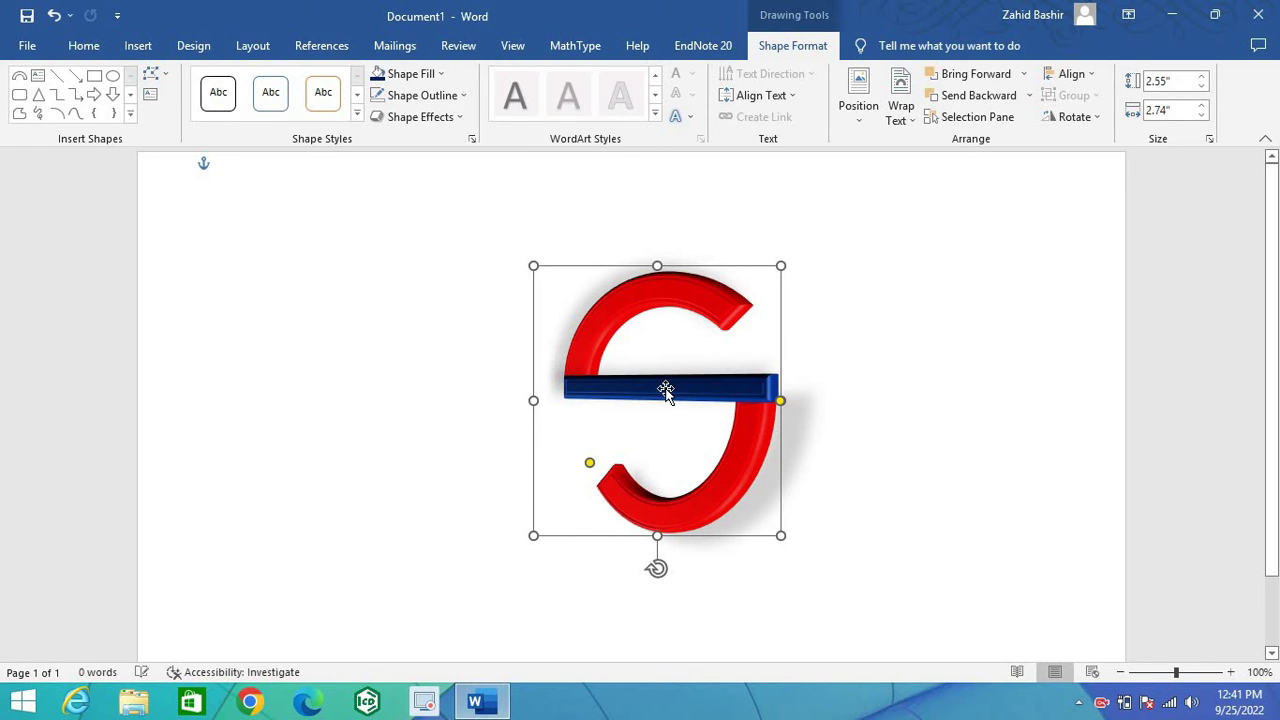
click(857, 371)
Step: Stretch the upper red arc upward to about 2.91" high and lengthen its lower end to meet the dark blue bar
click(703, 298)
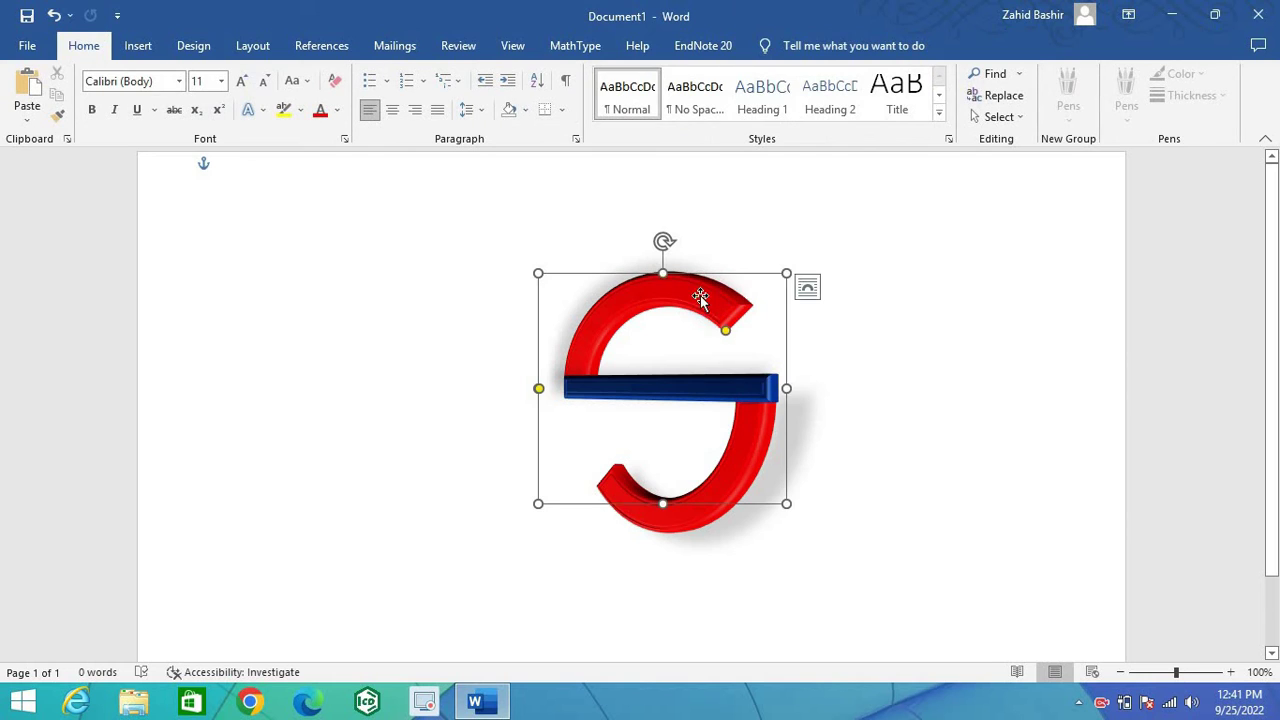
drag(663, 273, 664, 241)
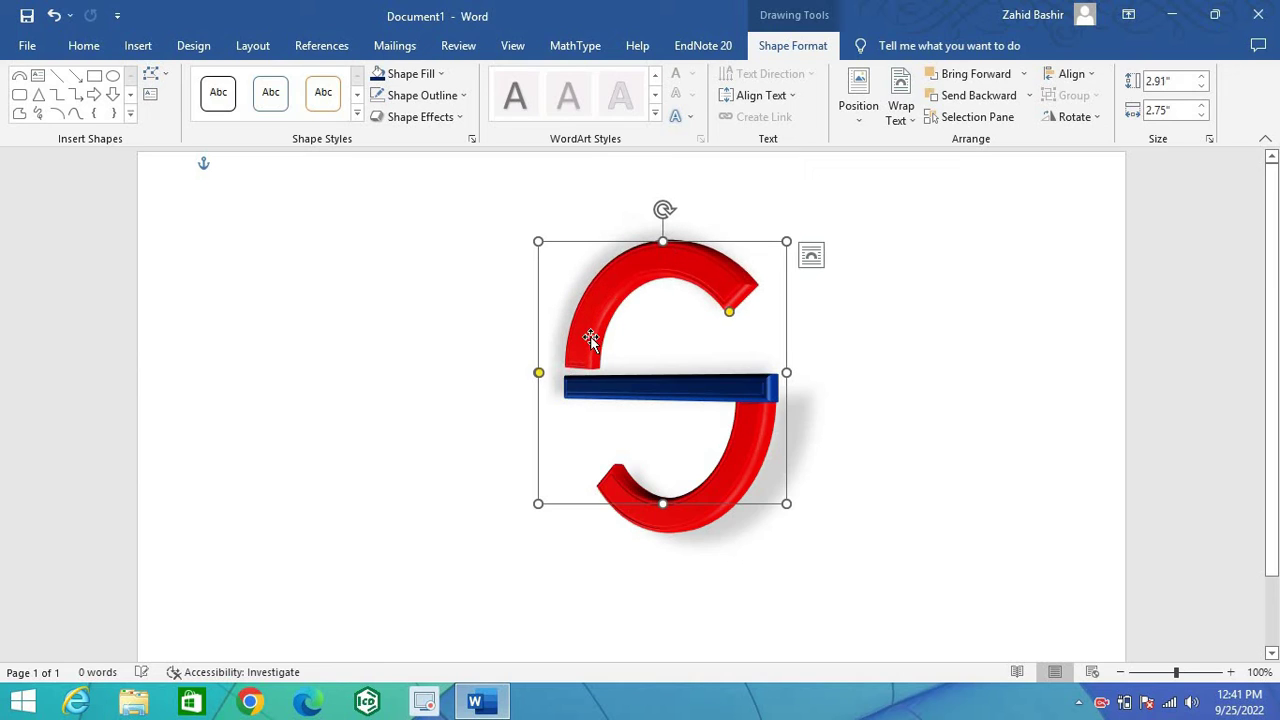
drag(539, 374, 540, 384)
click(814, 452)
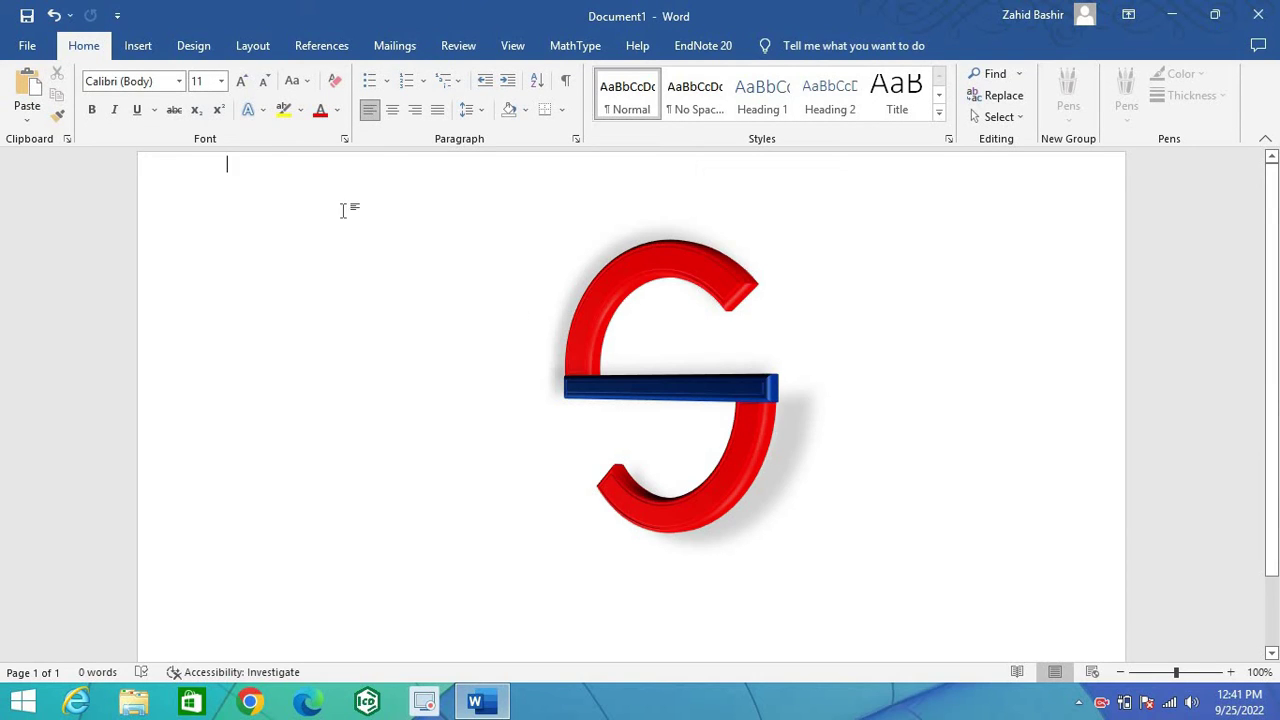
Step: Draw an oval about 3.75" high and 2.71" wide and center it over the S logo
click(138, 46)
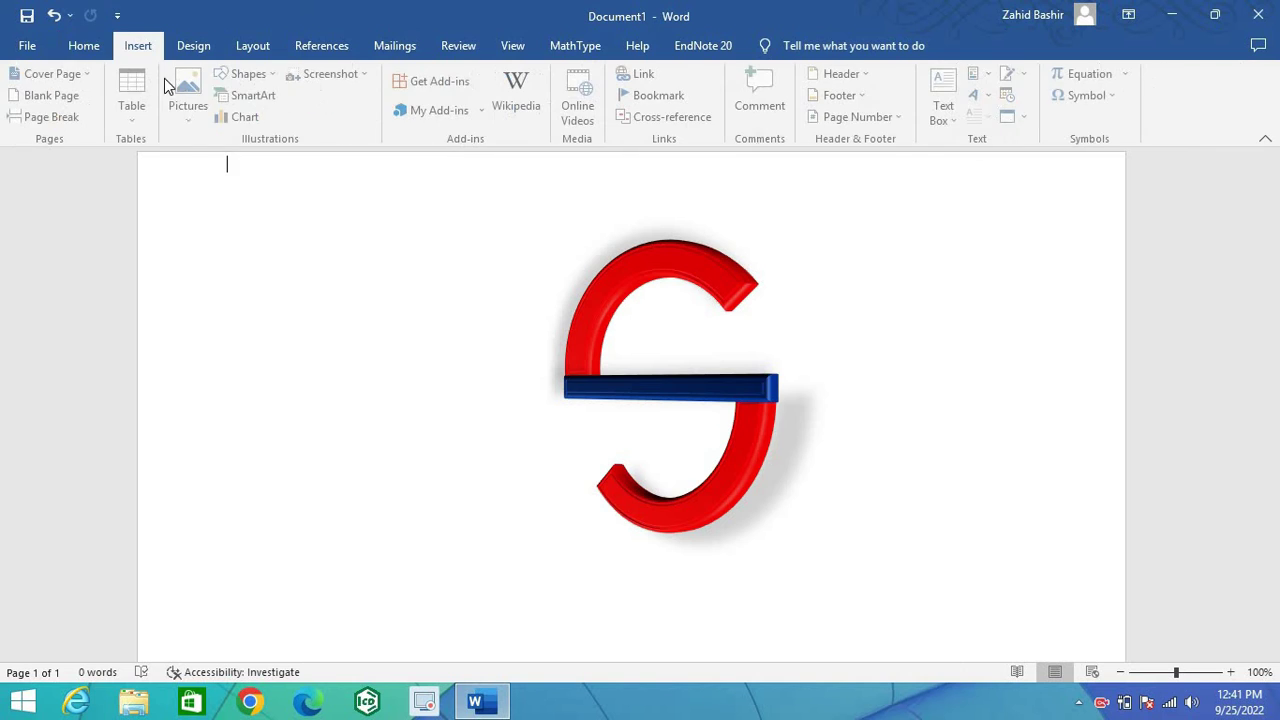
click(279, 78)
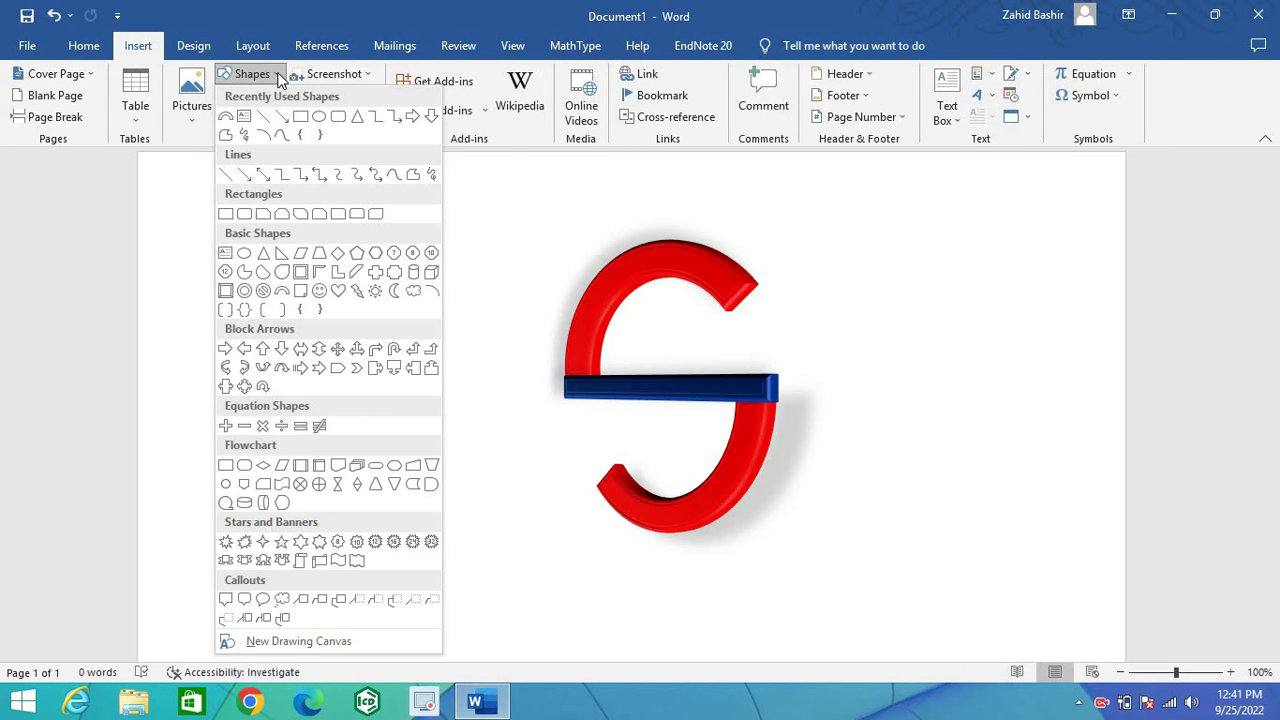
click(319, 118)
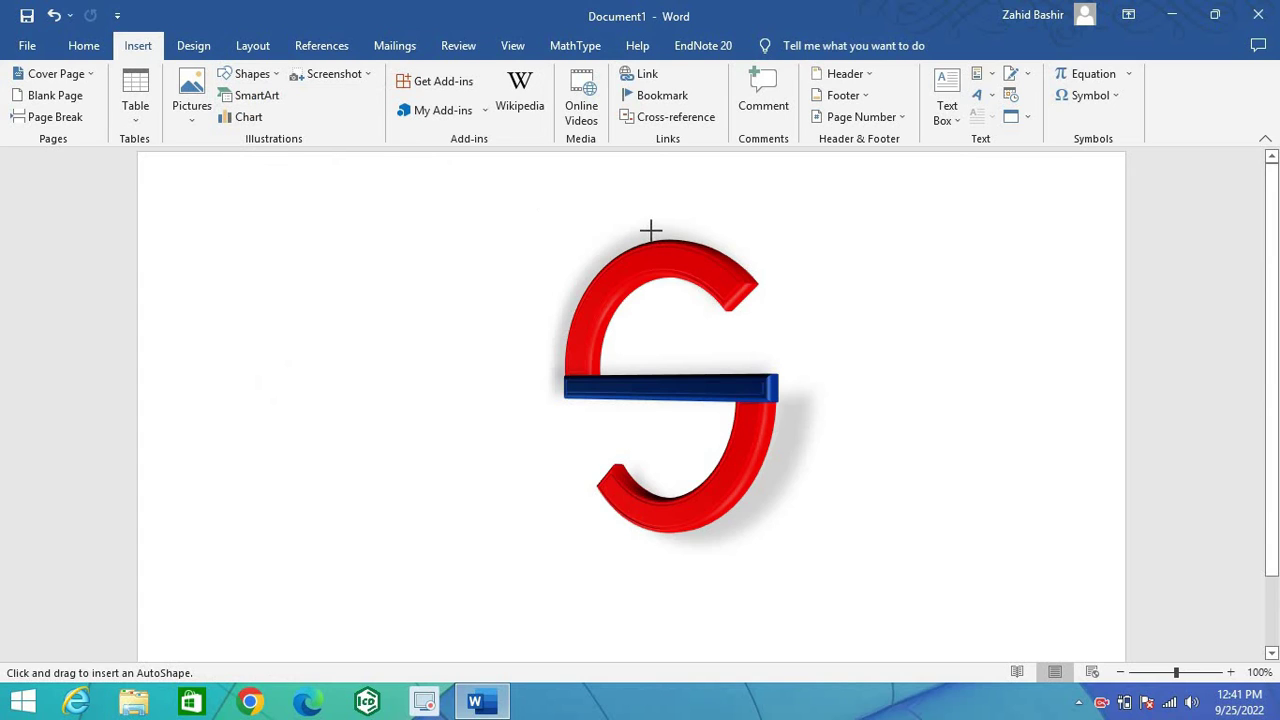
drag(650, 231, 895, 568)
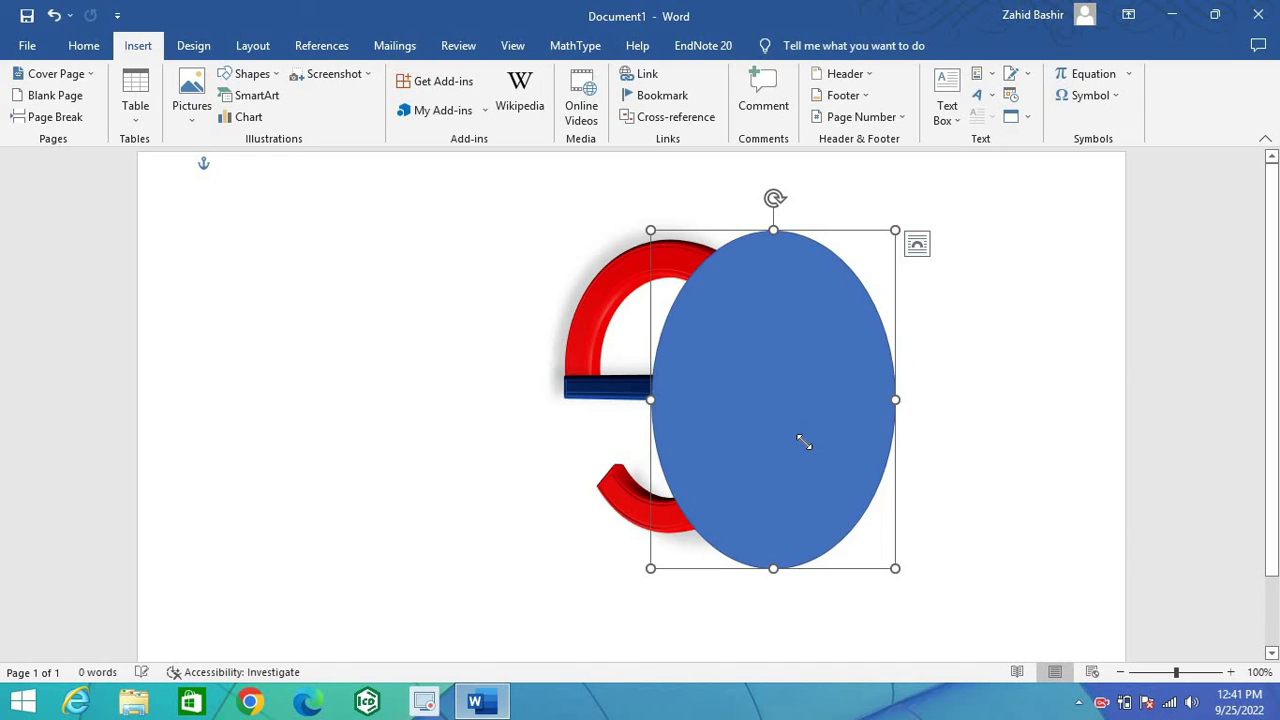
drag(797, 424, 687, 414)
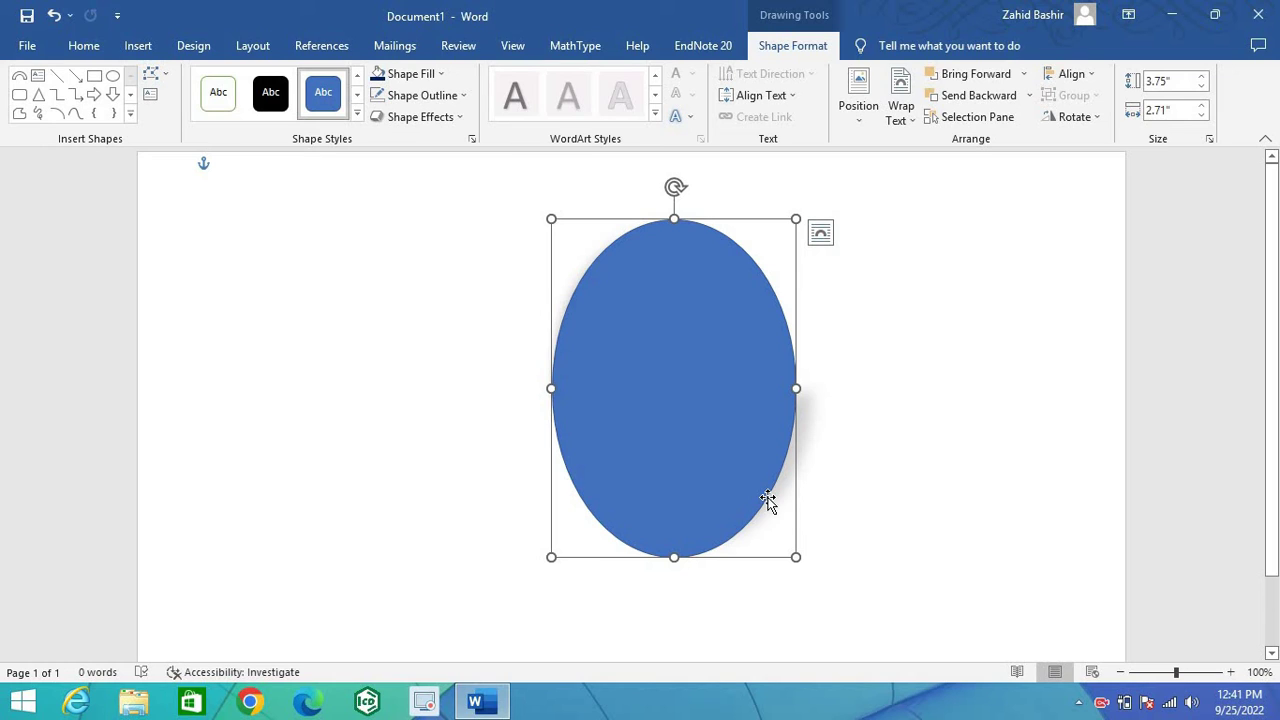
Step: Set the oval to no fill in its shape formatting
right_click(795, 558)
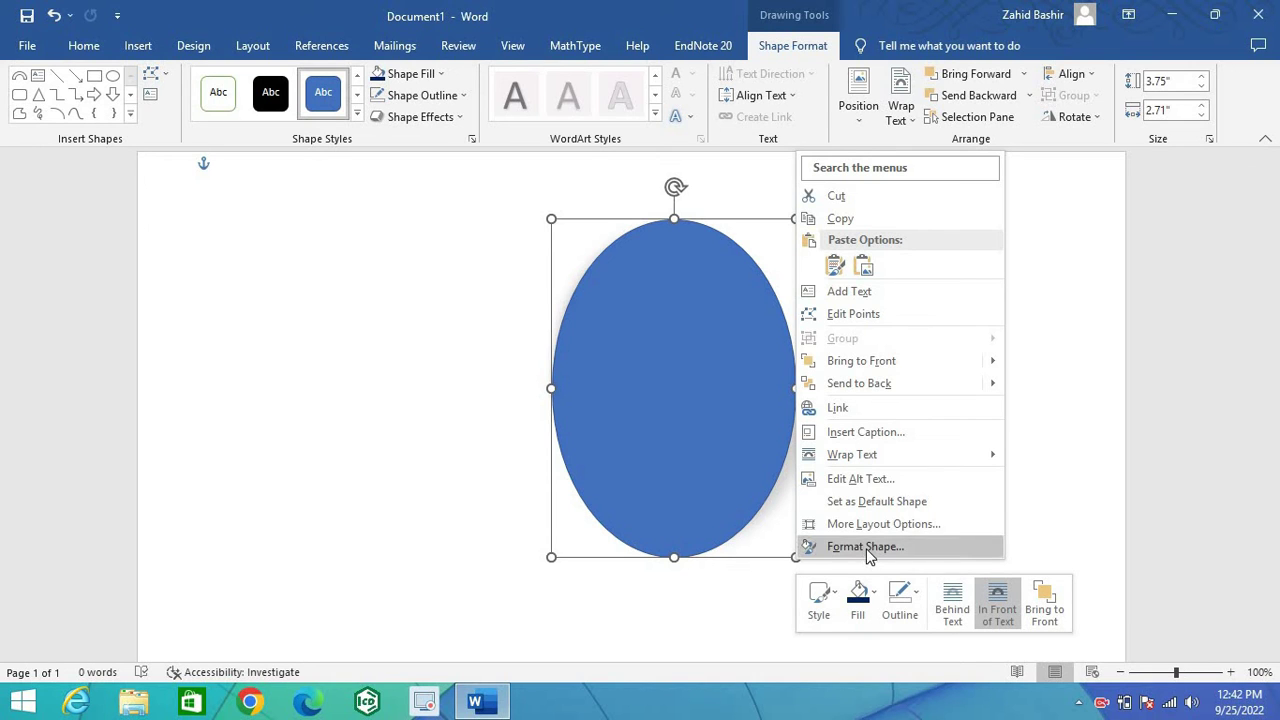
click(866, 549)
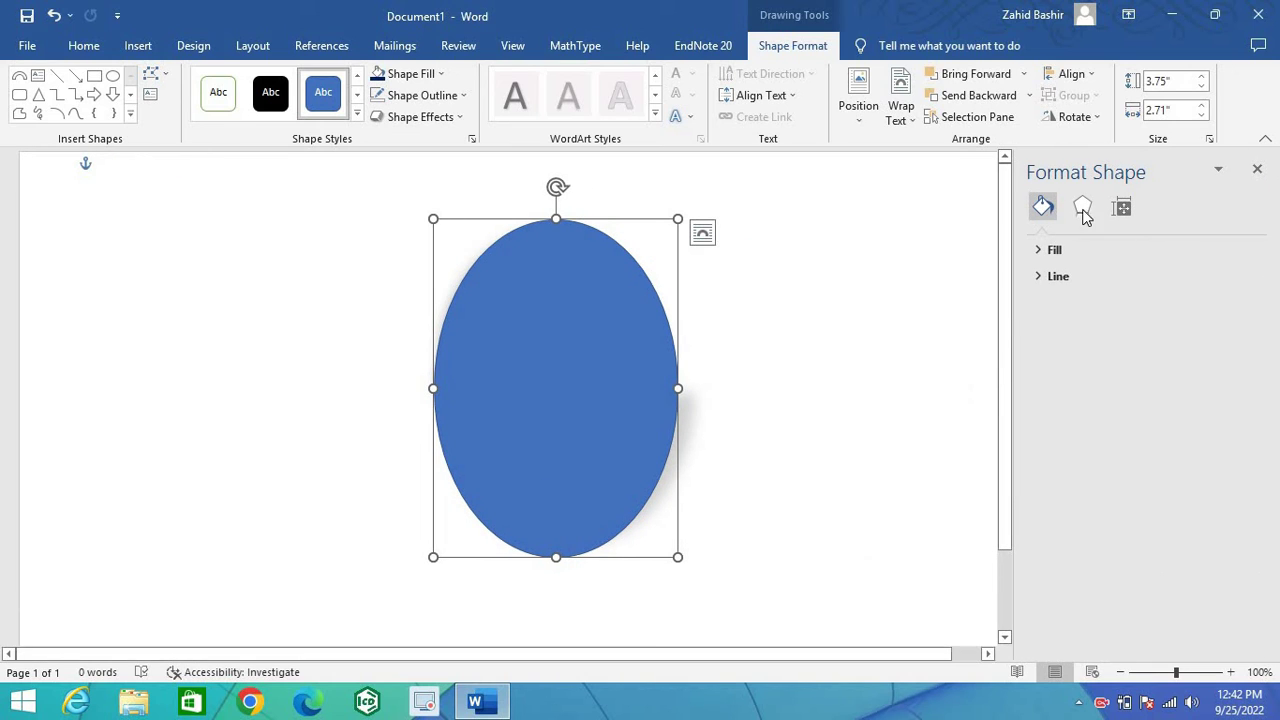
click(1056, 250)
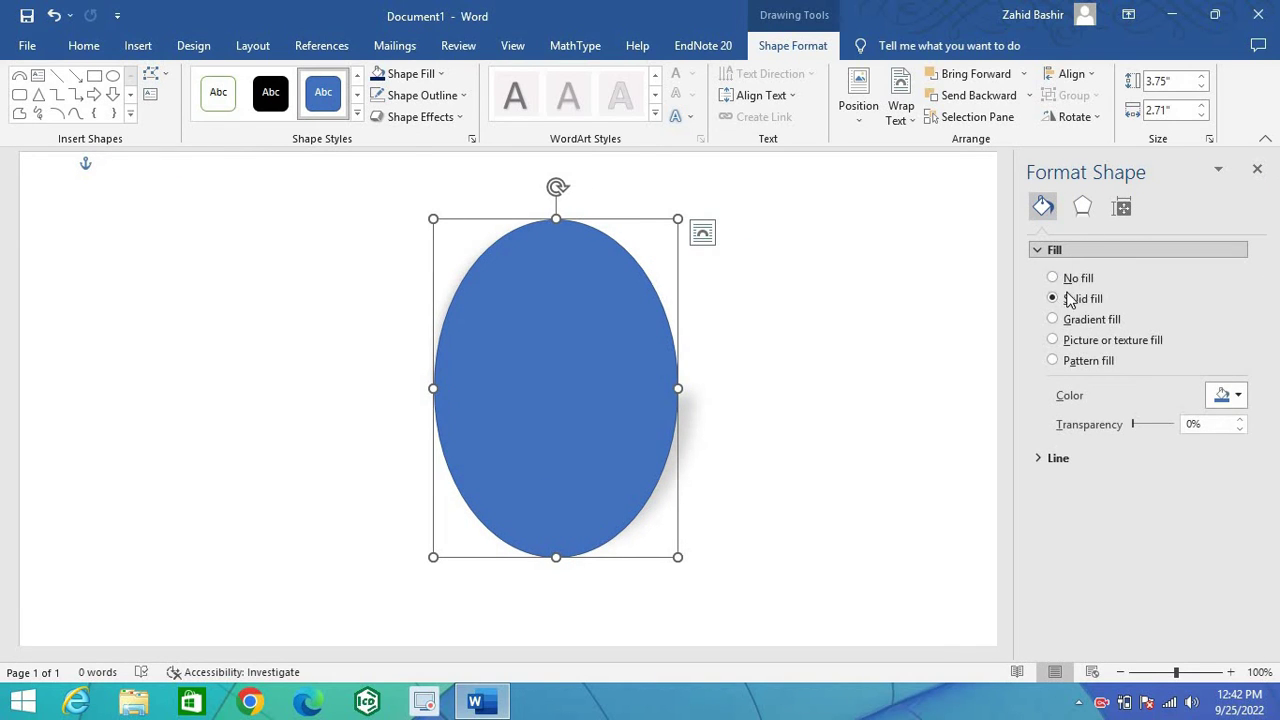
click(1053, 278)
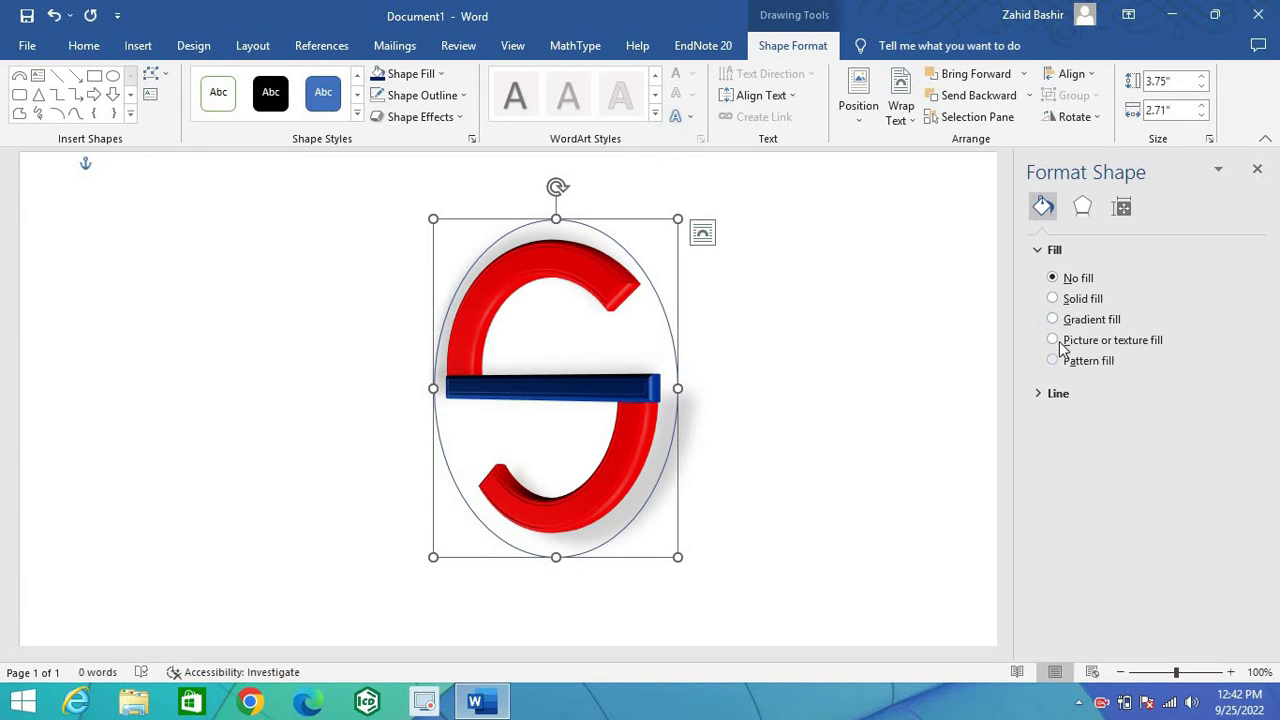
Step: Set the oval's solid outline color to standard red
click(1046, 395)
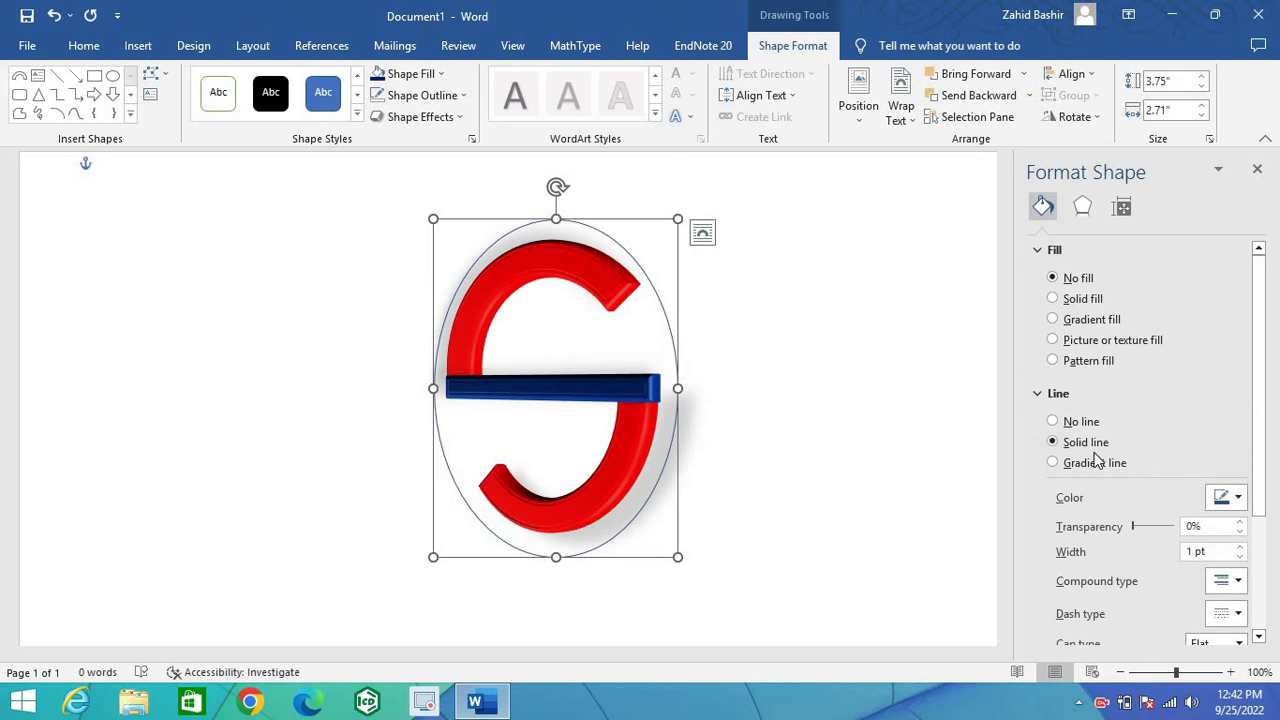
click(1238, 498)
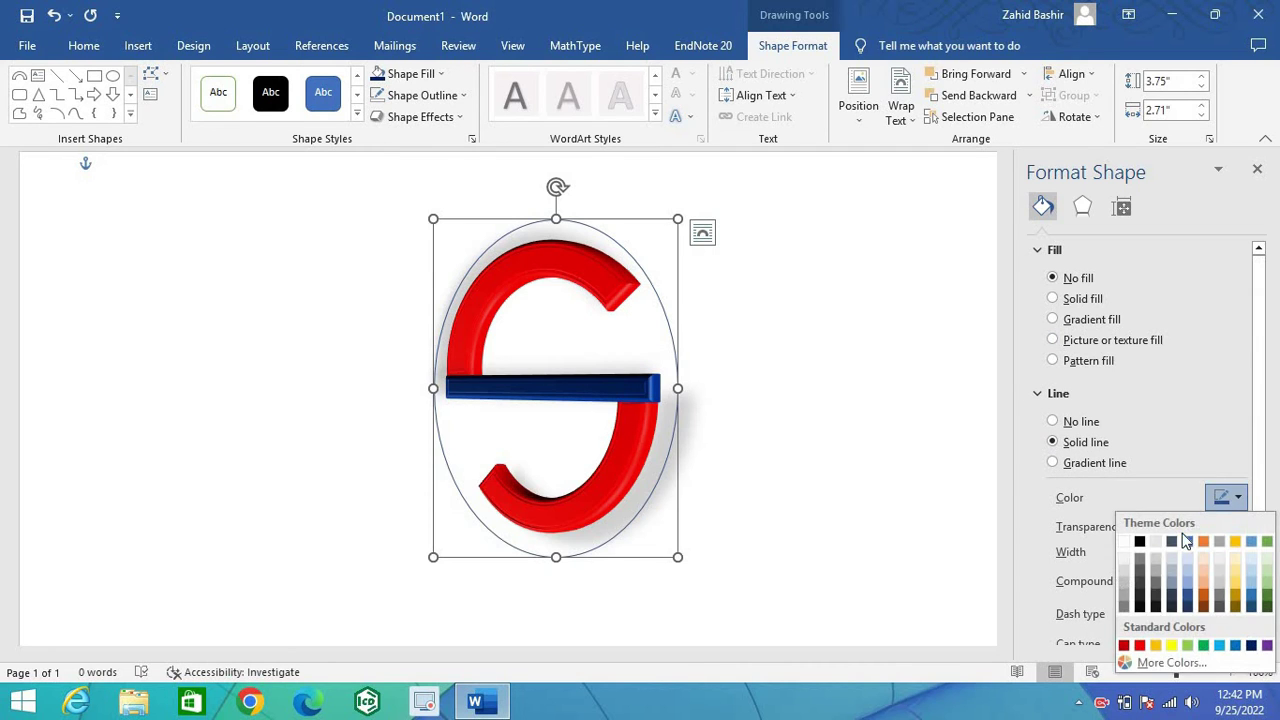
click(1141, 647)
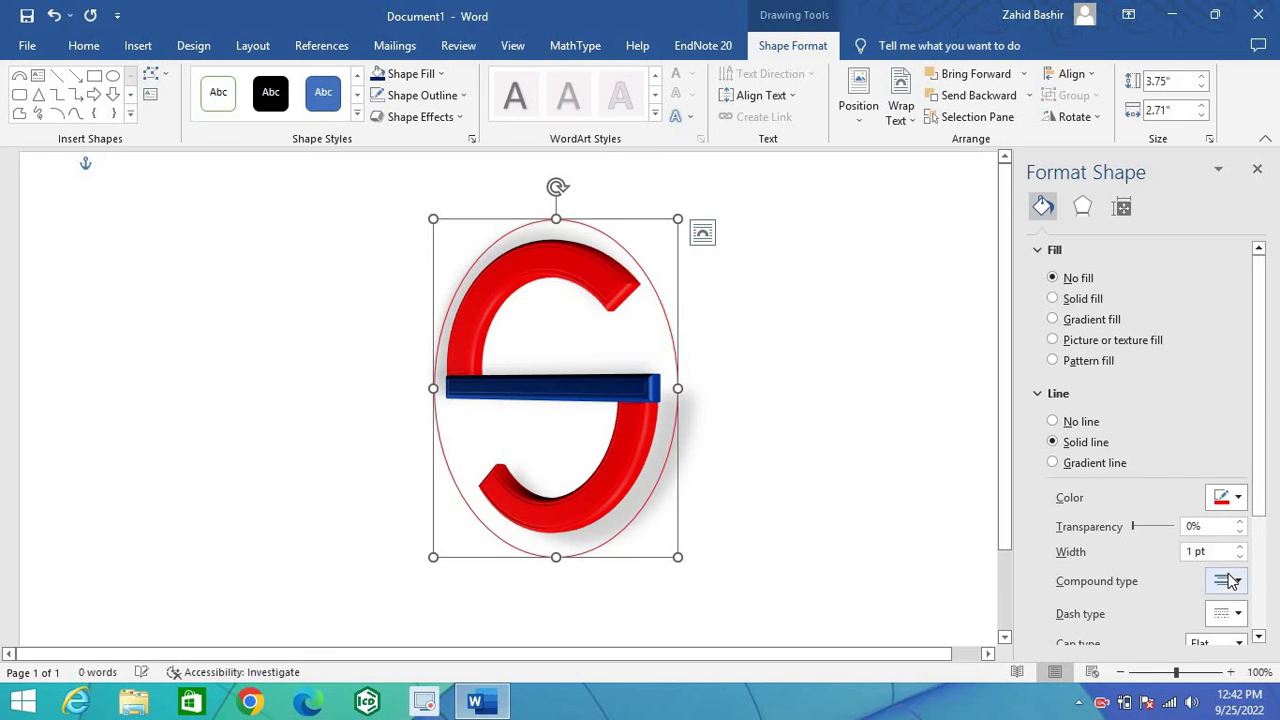
Step: Set the oval's outline width to 10 pt, leaving the shape without a fill
drag(1240, 548, 1240, 548)
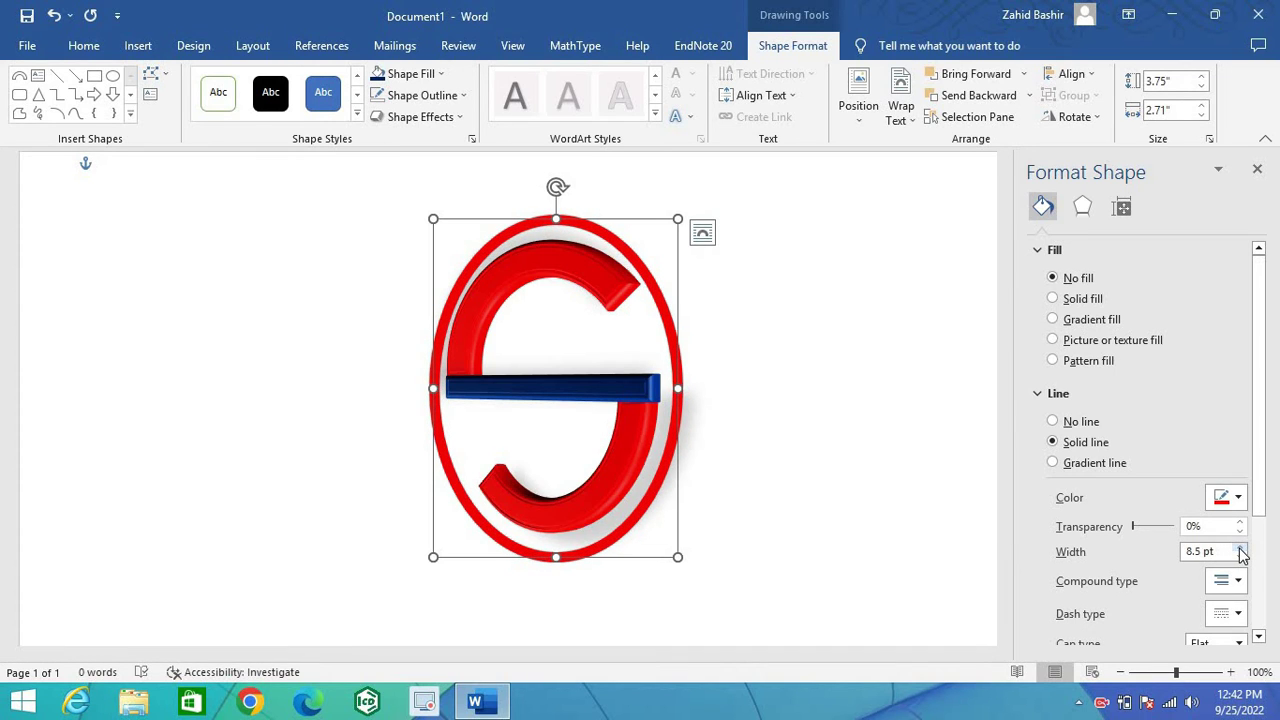
click(1240, 548)
click(1240, 548)
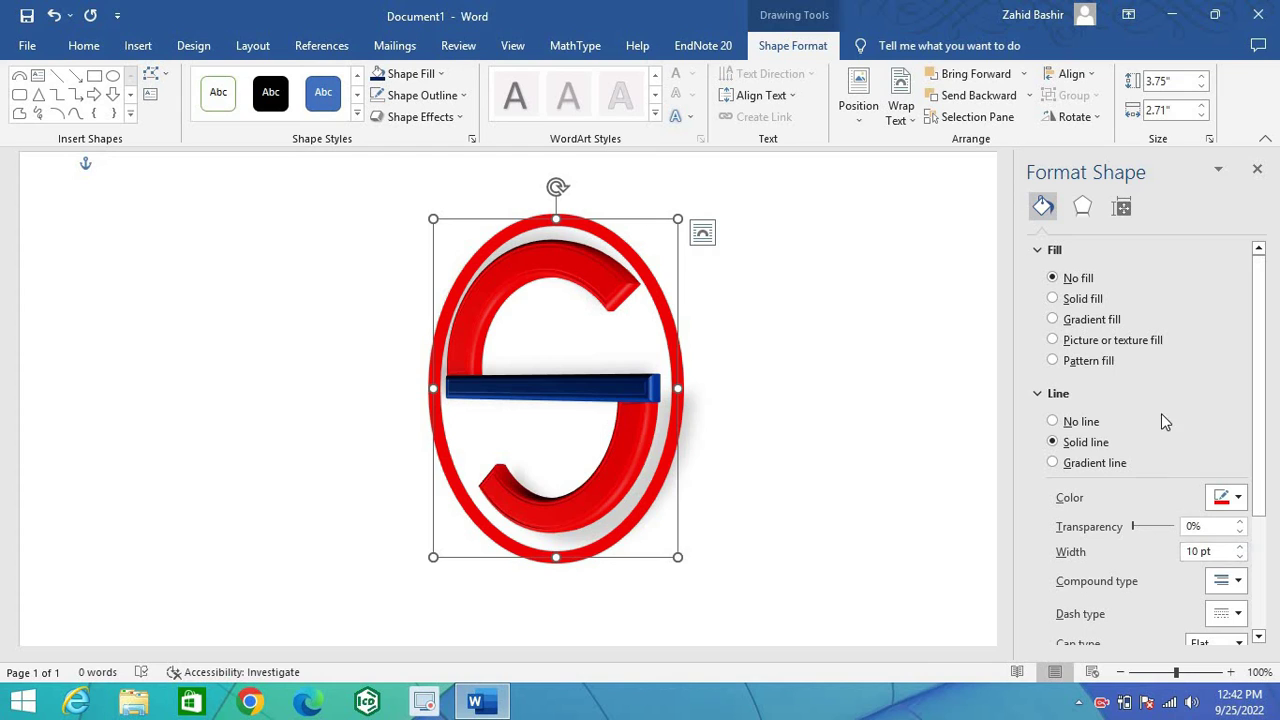
click(1053, 343)
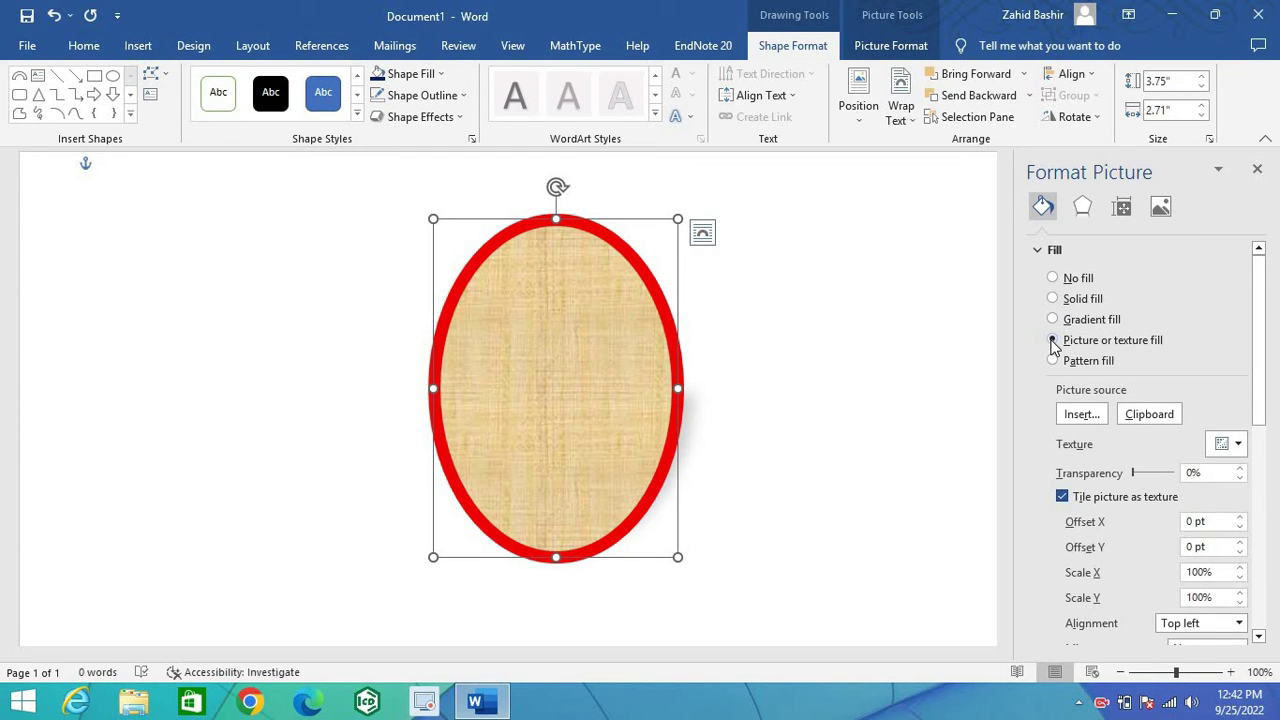
click(1053, 278)
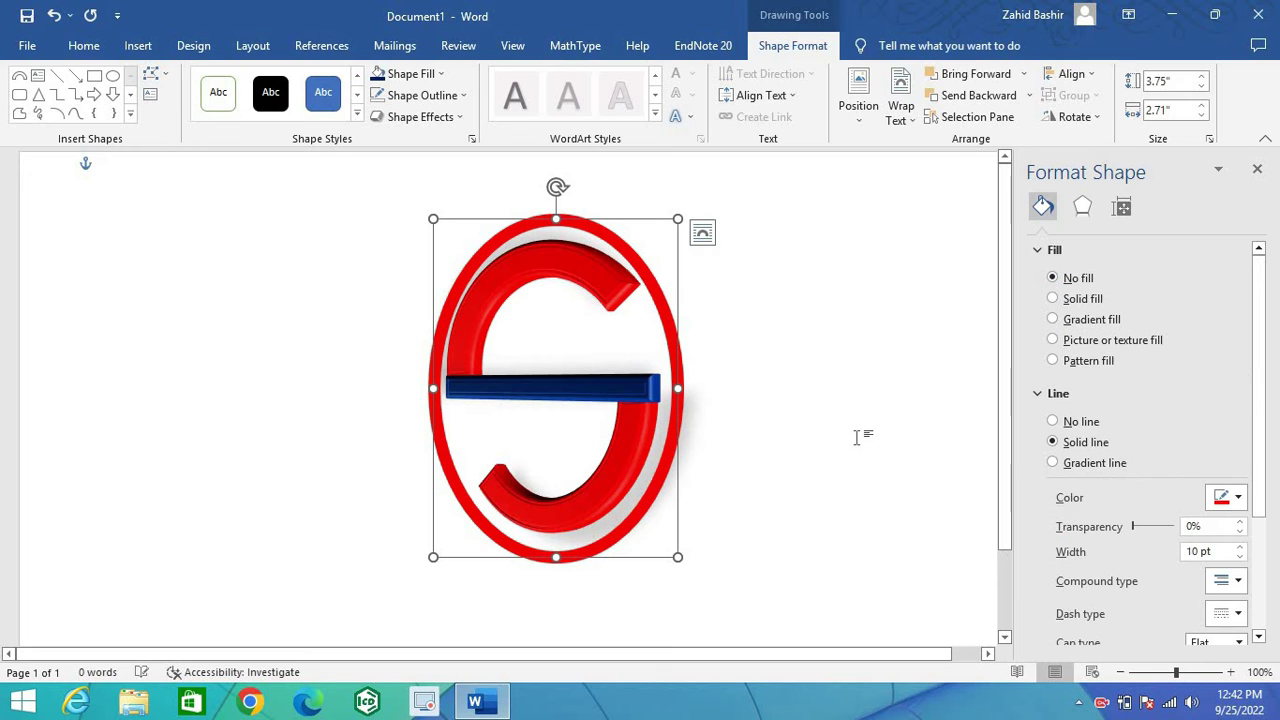
click(855, 435)
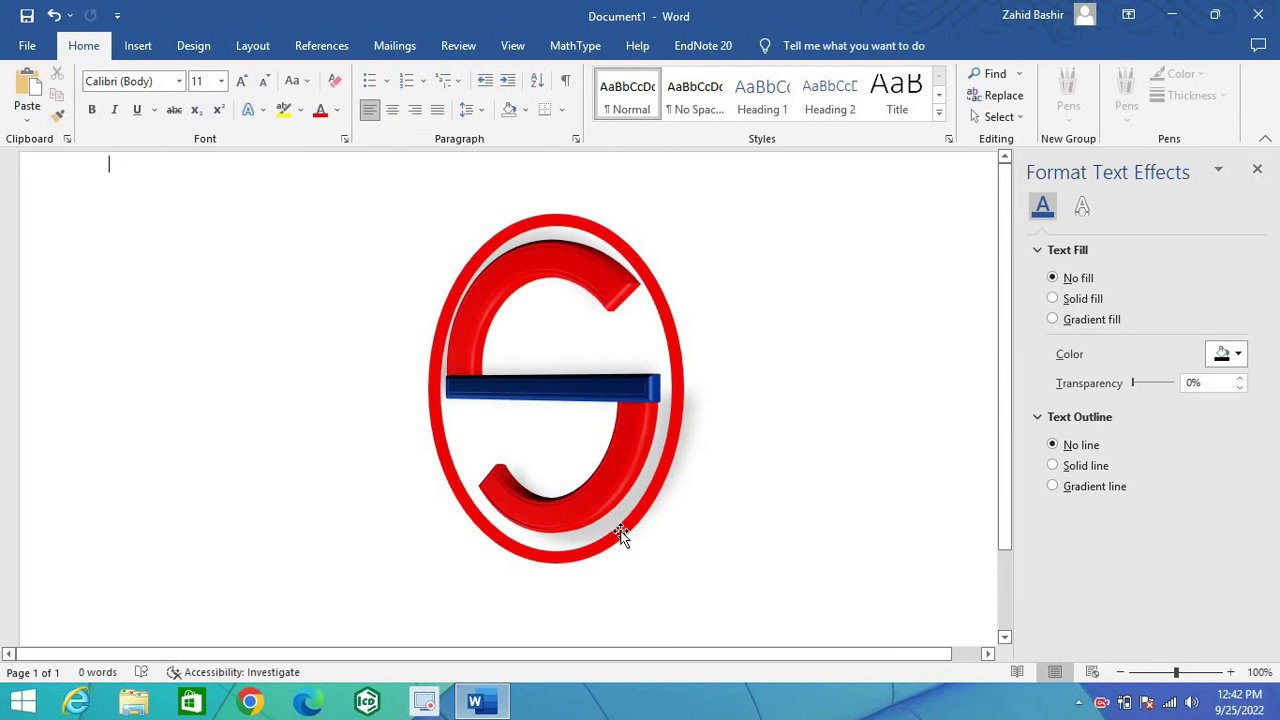
Step: Shrink the red oval to 3.6" high and about 2.66" wide so it fits closer around the S logo
click(564, 556)
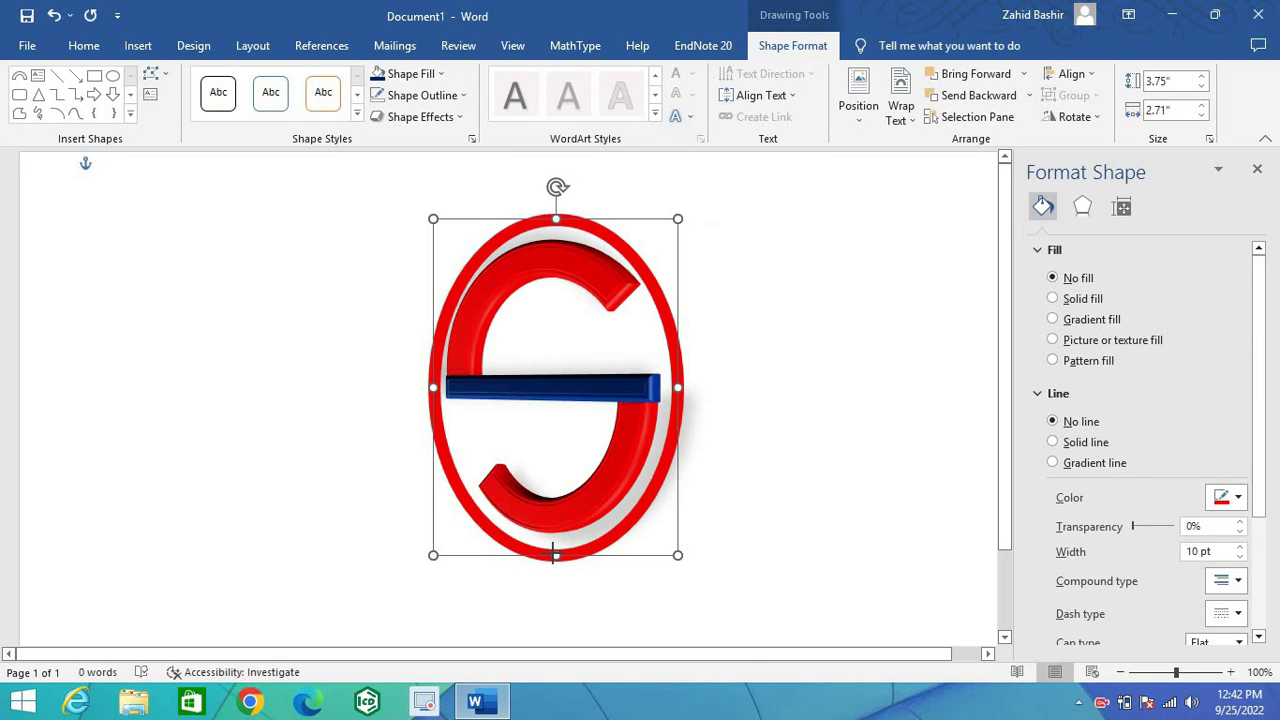
drag(553, 555, 538, 540)
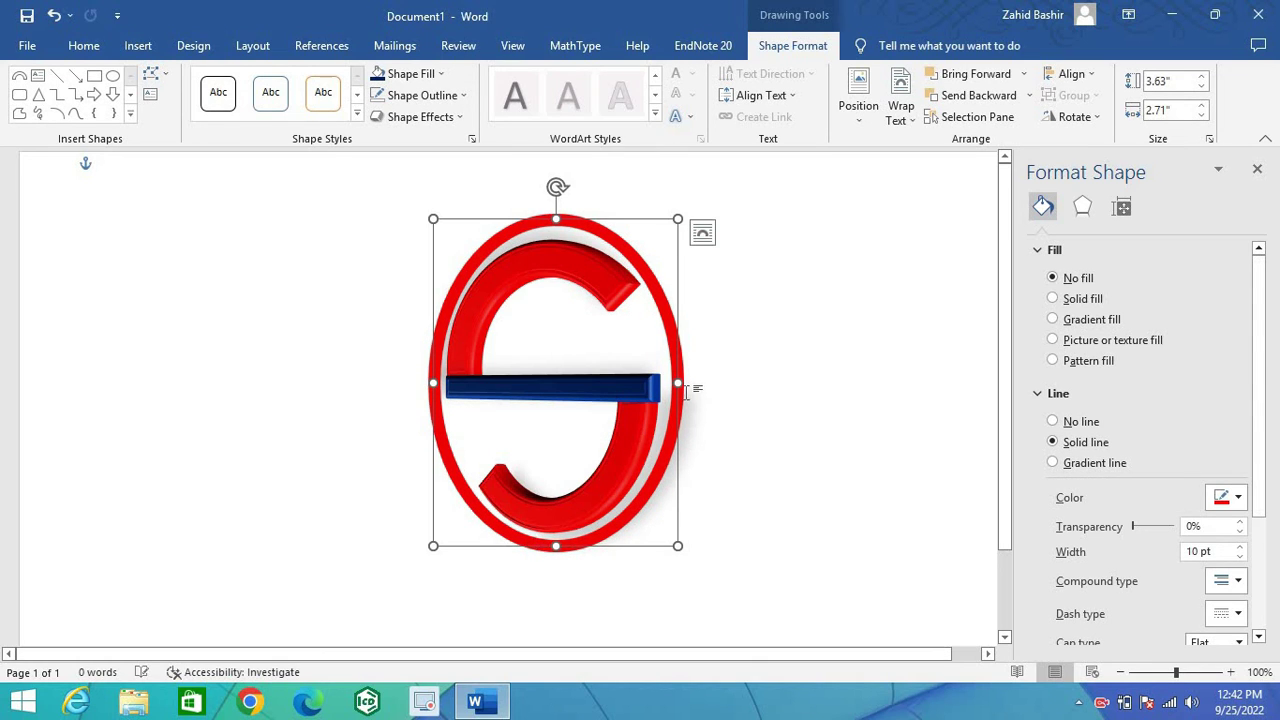
drag(677, 383, 673, 383)
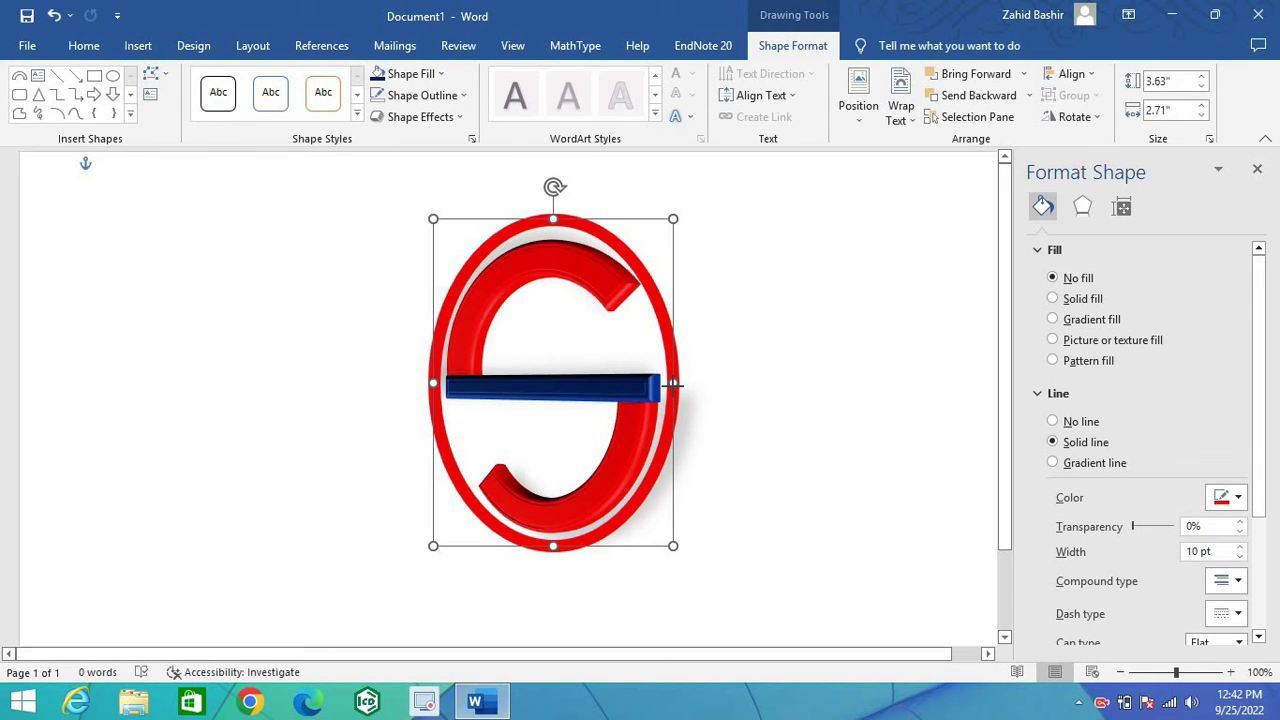
drag(673, 383, 673, 383)
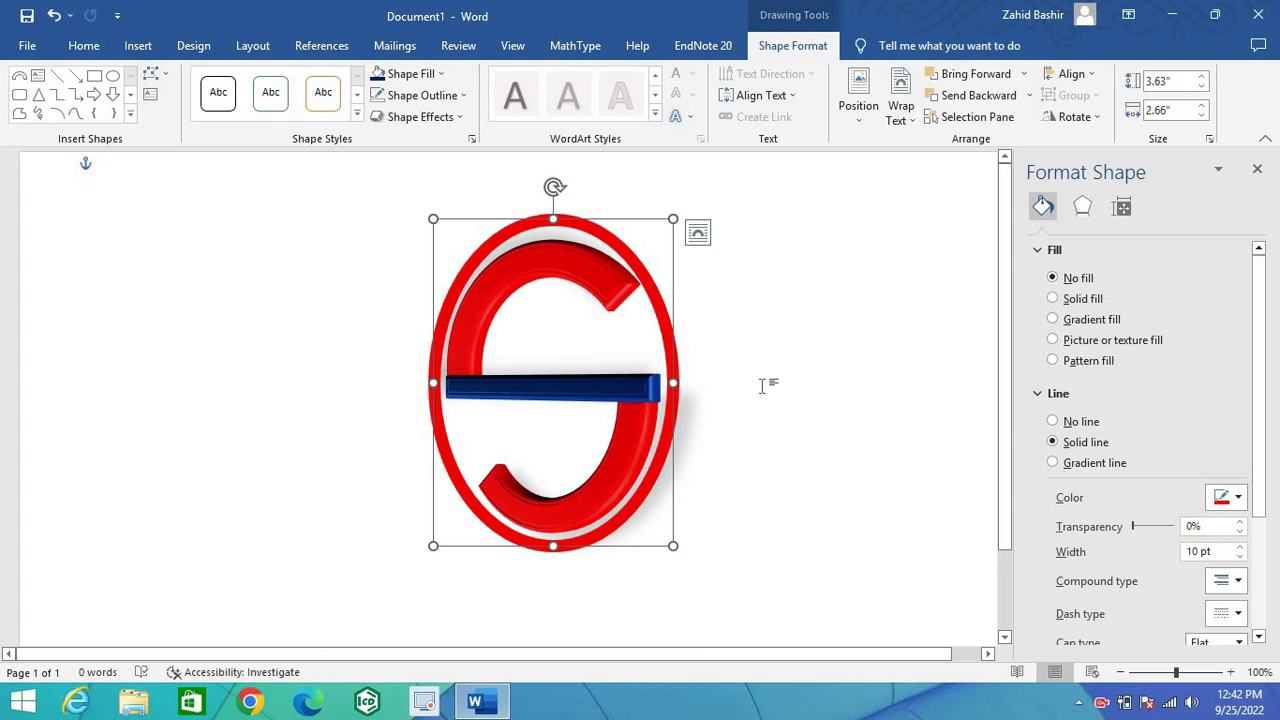
click(1201, 88)
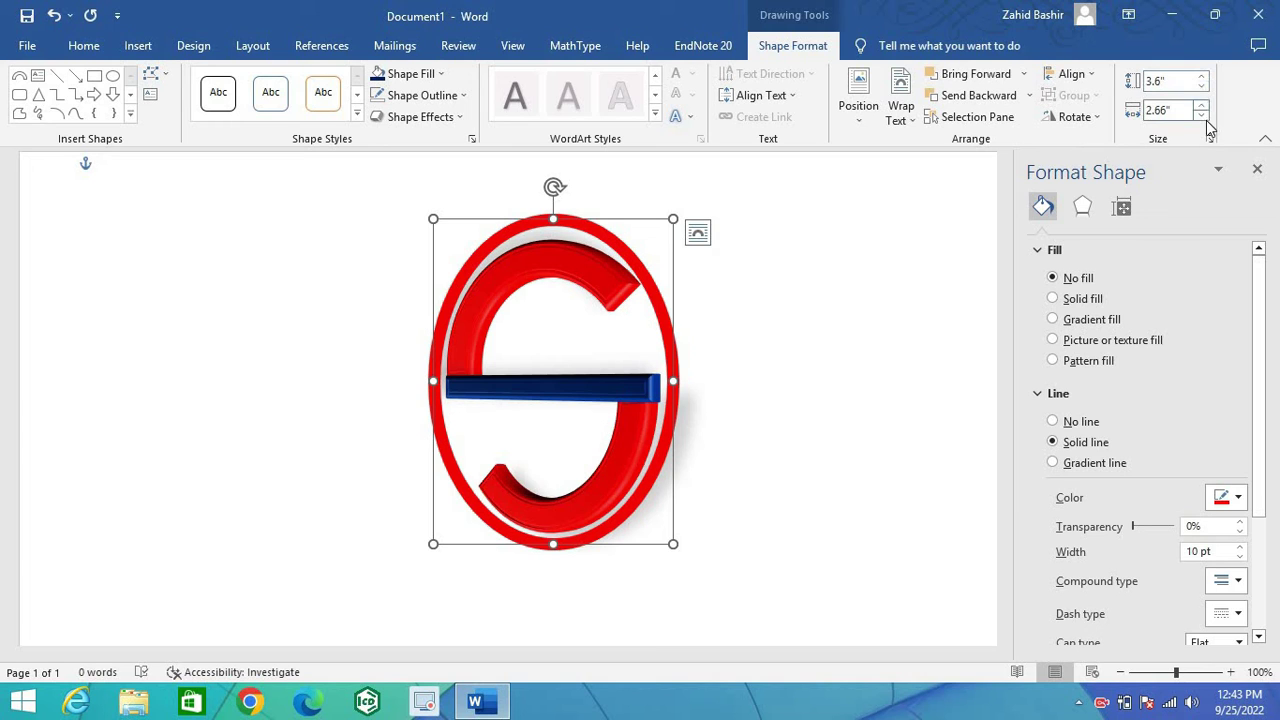
click(866, 431)
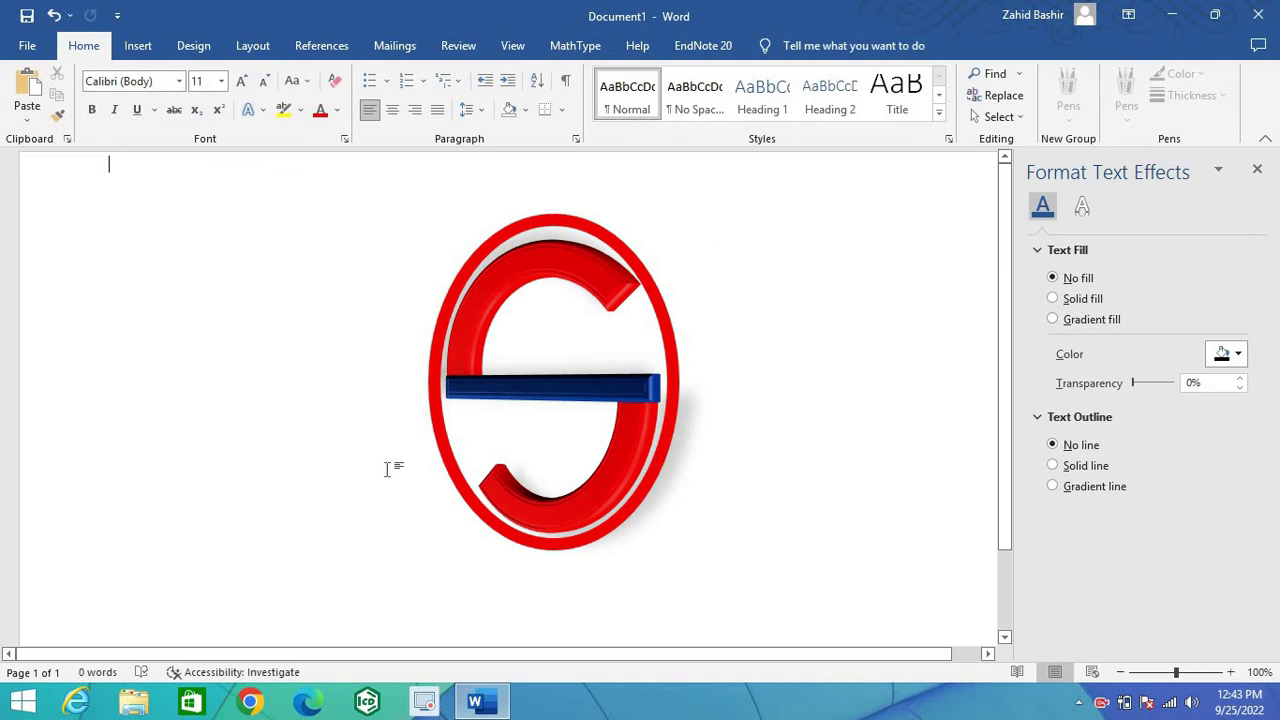
Step: Close the formatting pane and insert a white WordArt with blue outline containing the letter K
click(138, 47)
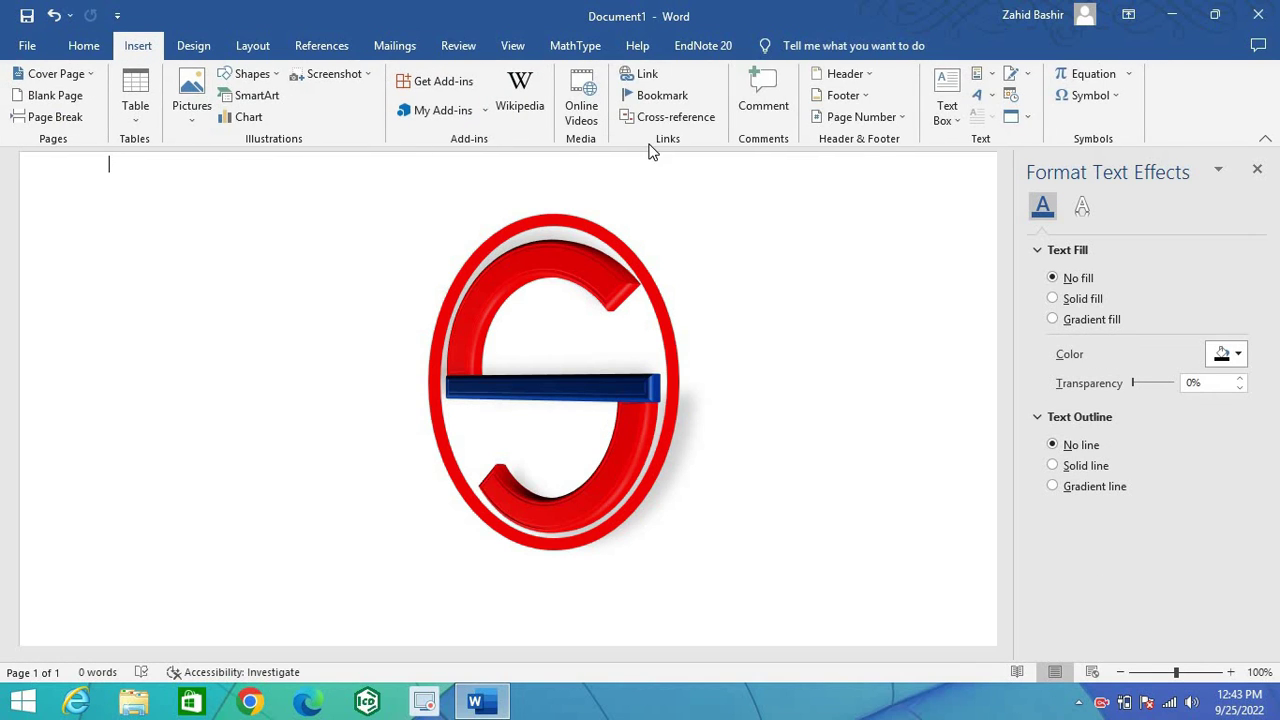
click(1259, 165)
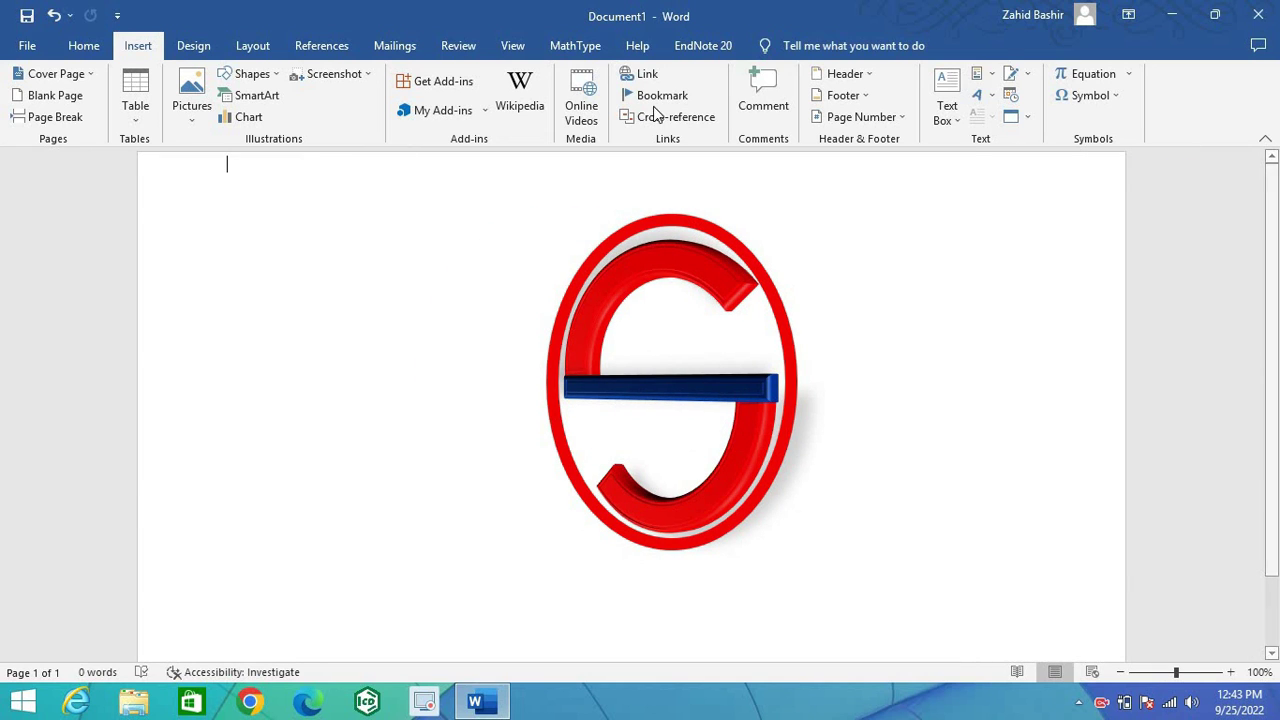
click(977, 95)
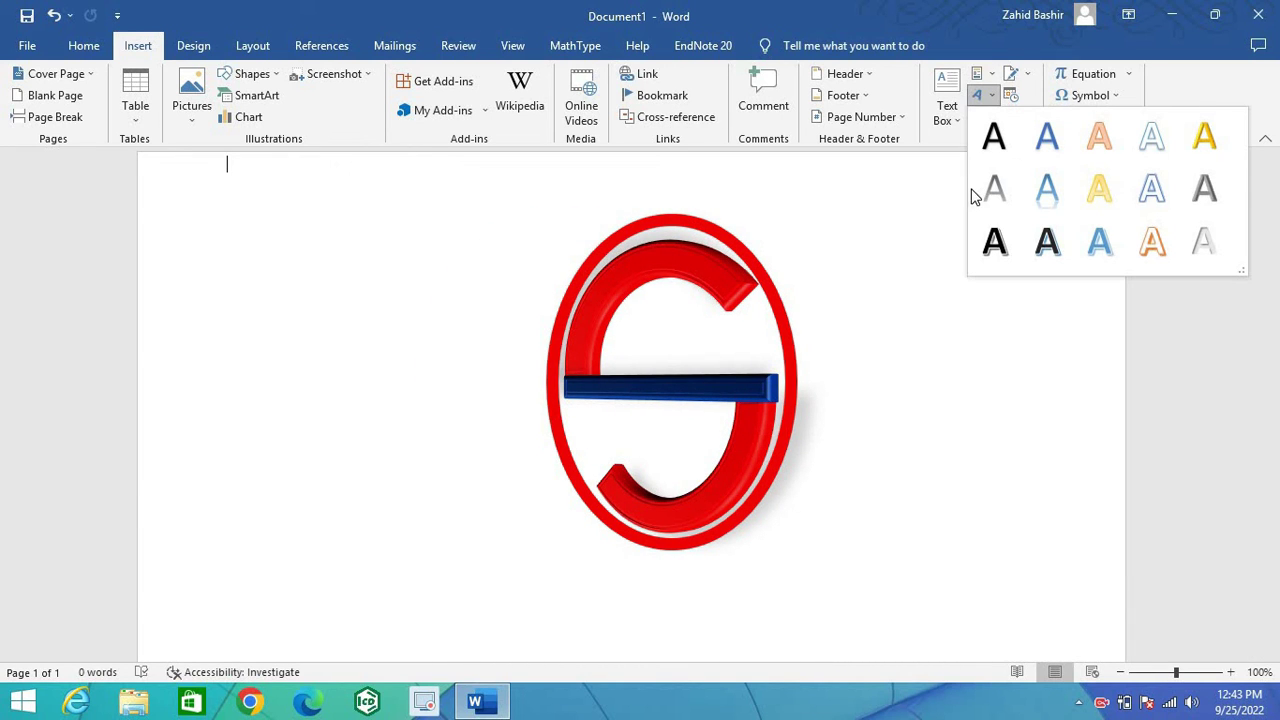
click(1153, 190)
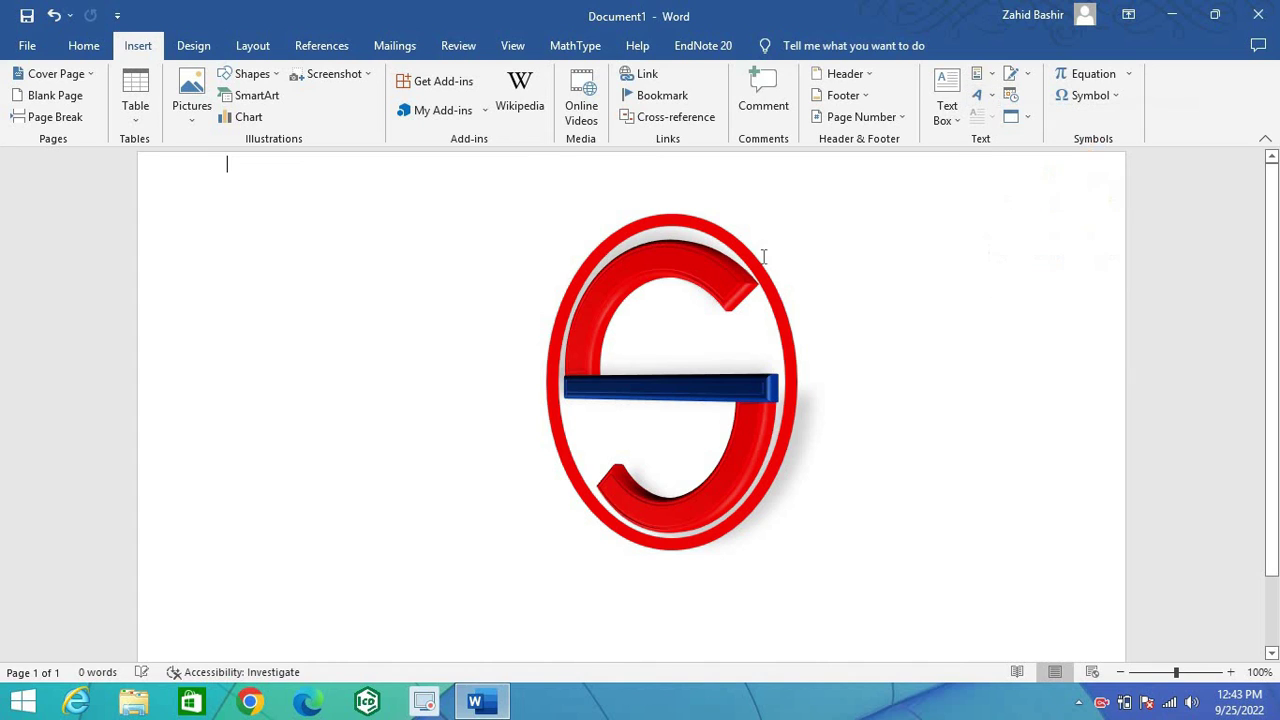
key(Delete)
text(K)
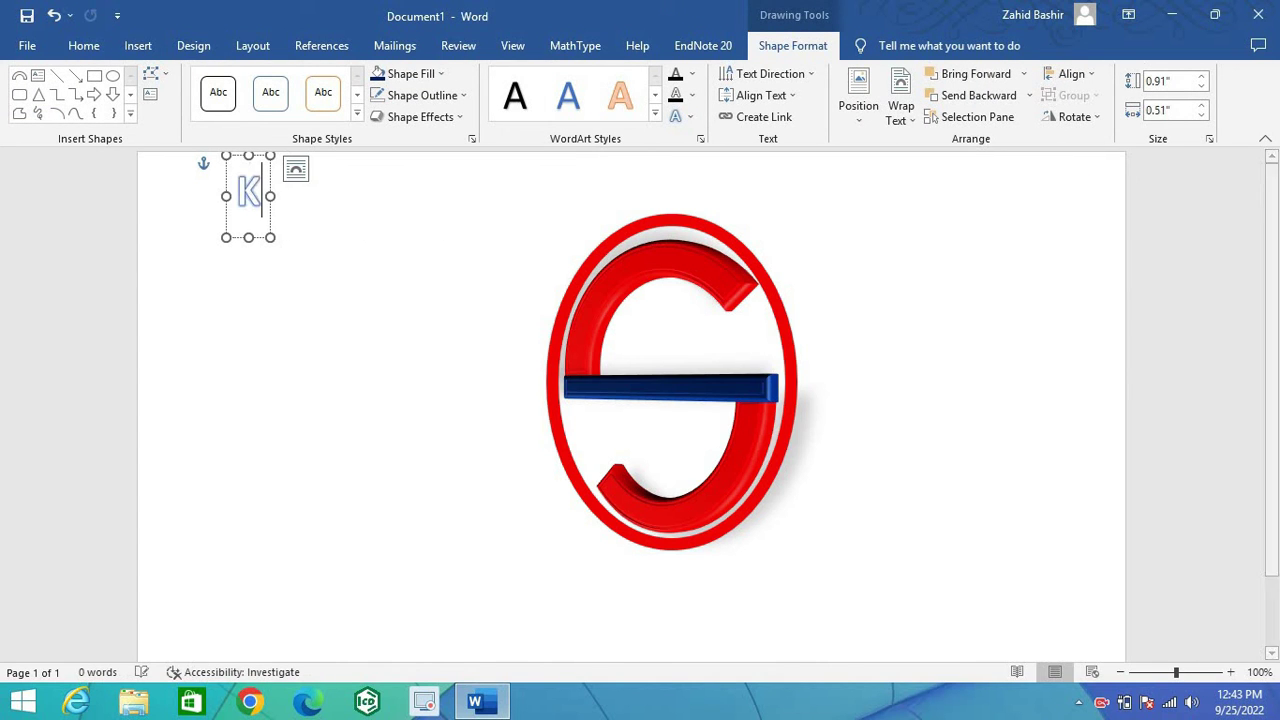
Step: Format the WordArt K as 72 pt italic Algerian with a black font color
key(ctrl+a)
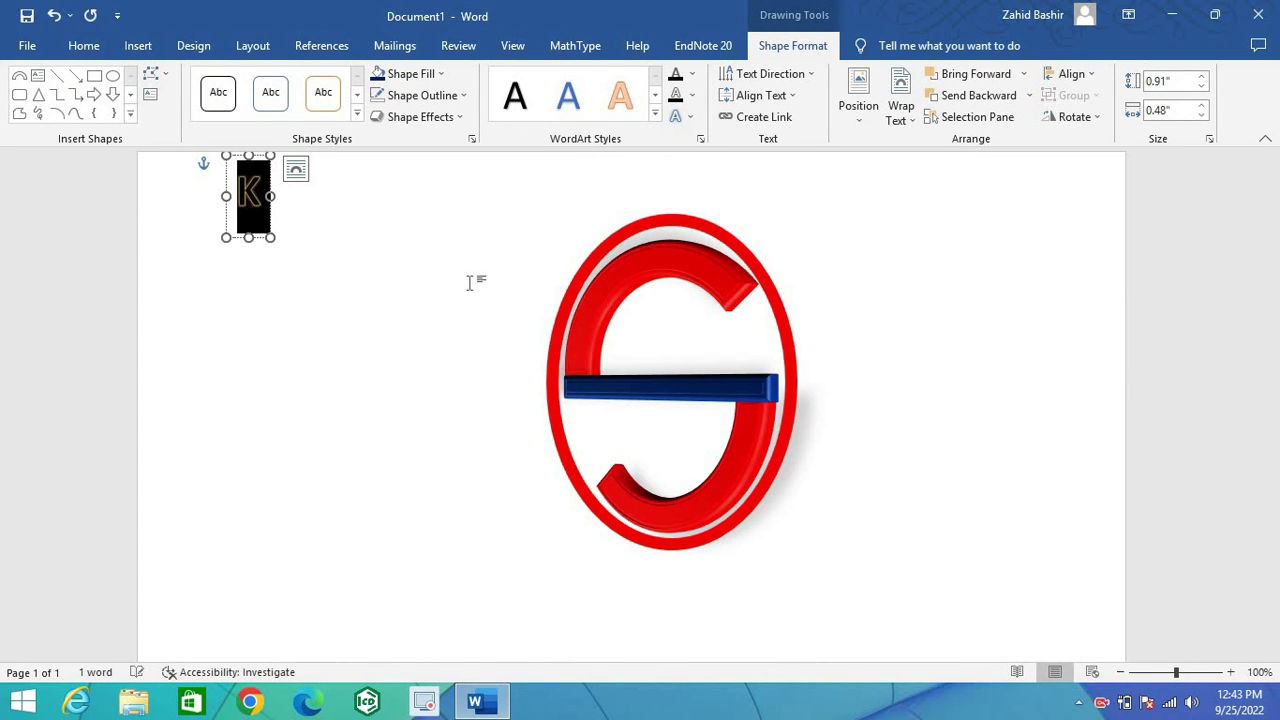
click(241, 80)
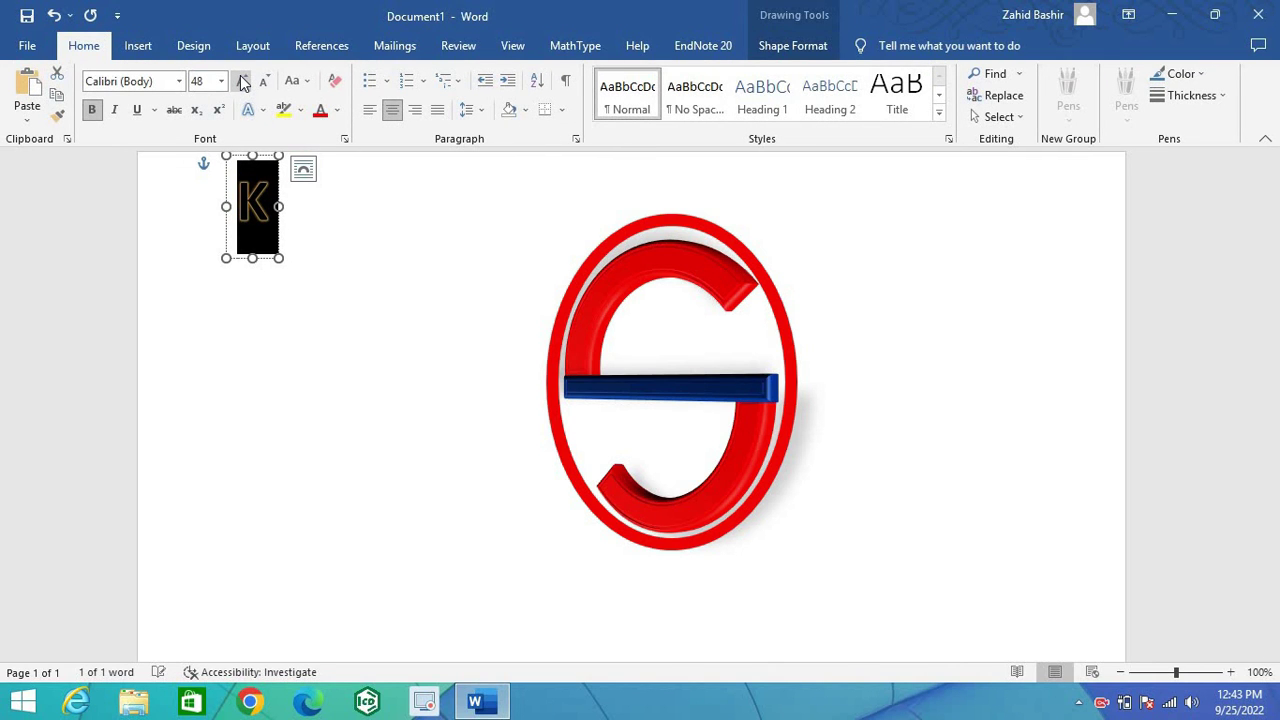
click(241, 80)
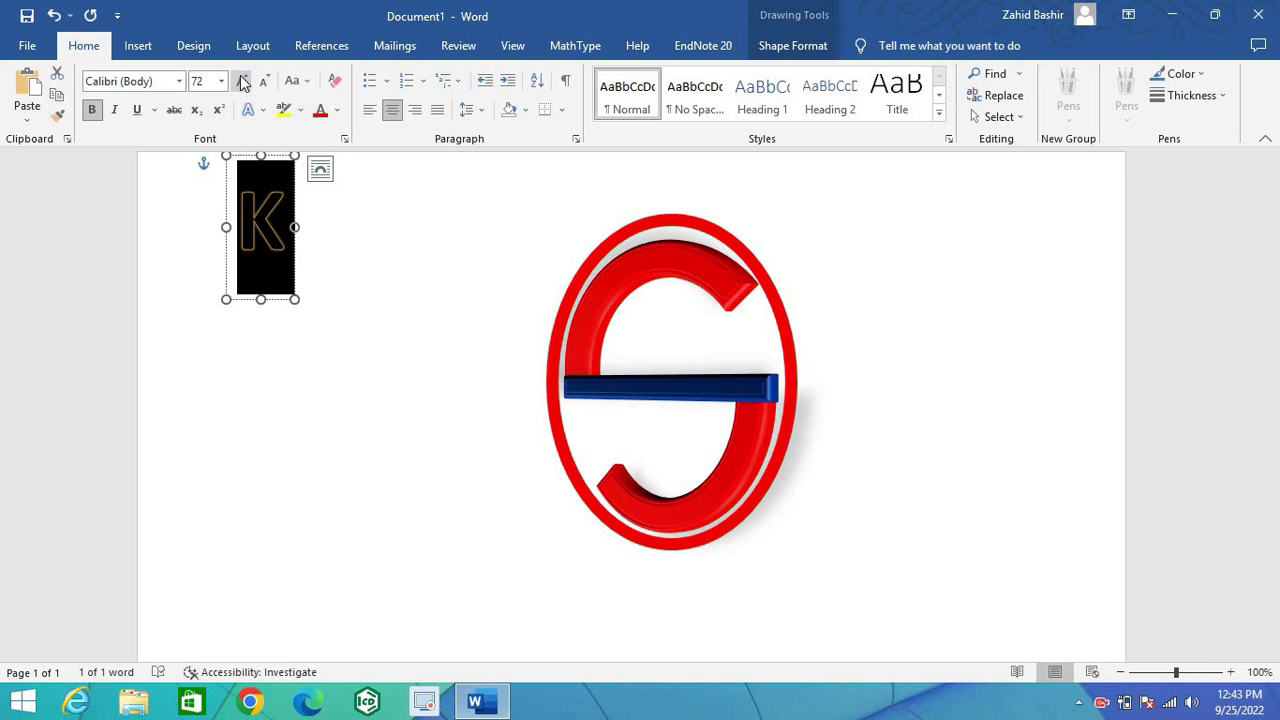
click(114, 109)
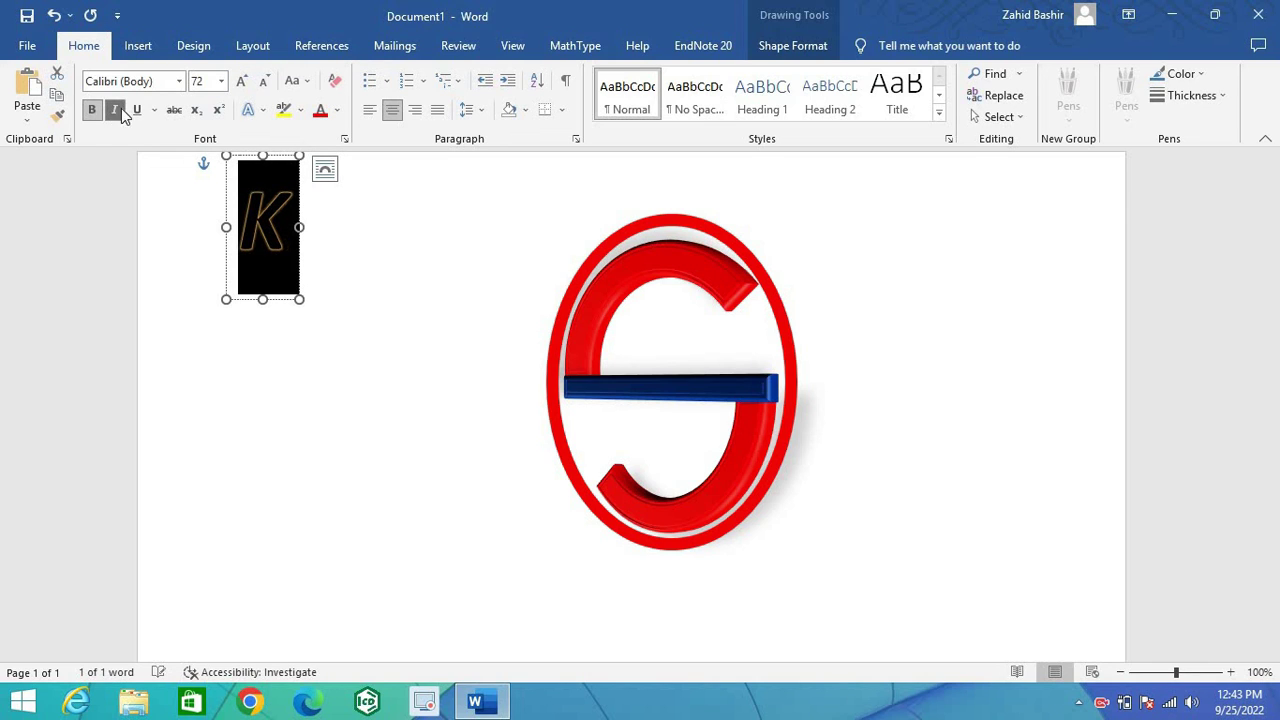
click(178, 81)
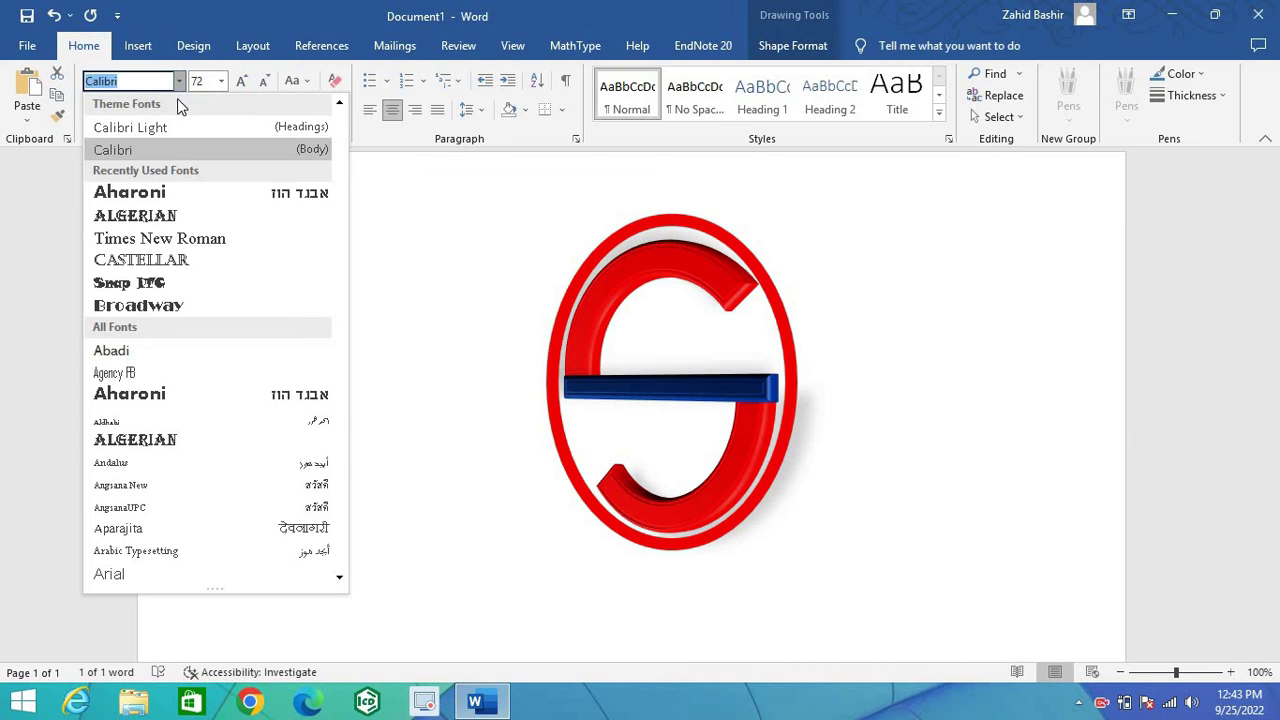
click(160, 216)
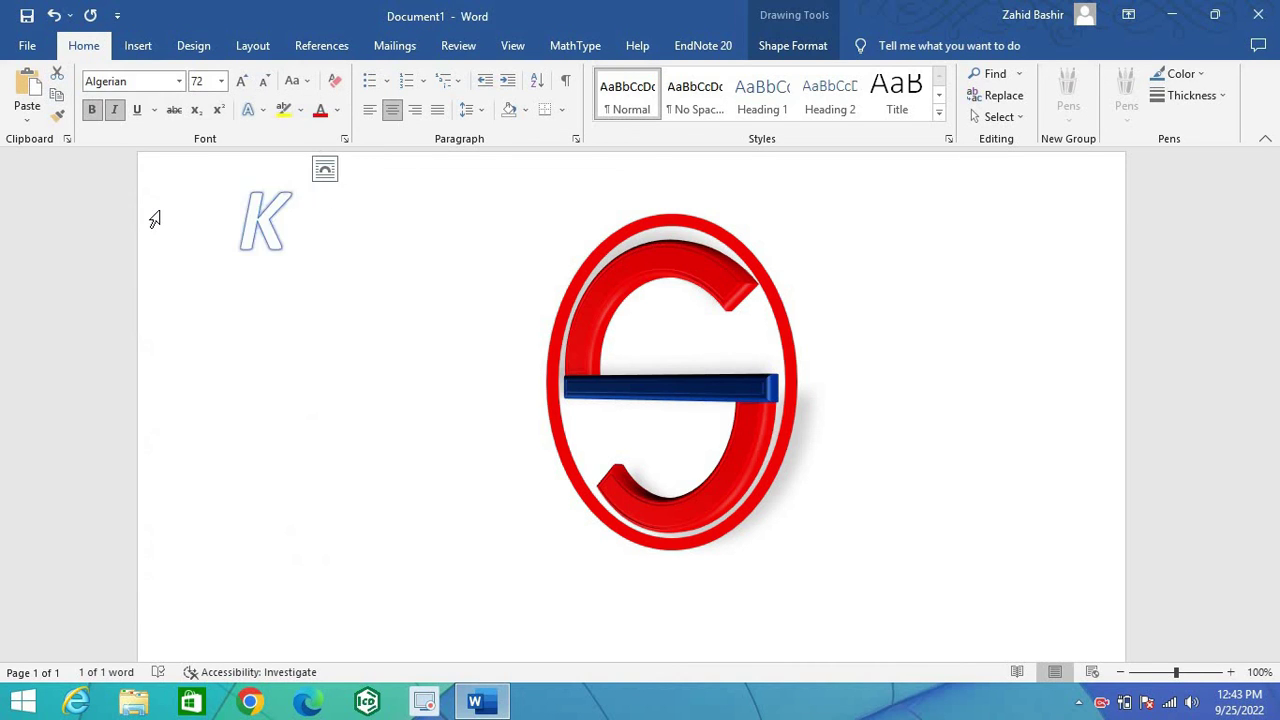
click(336, 112)
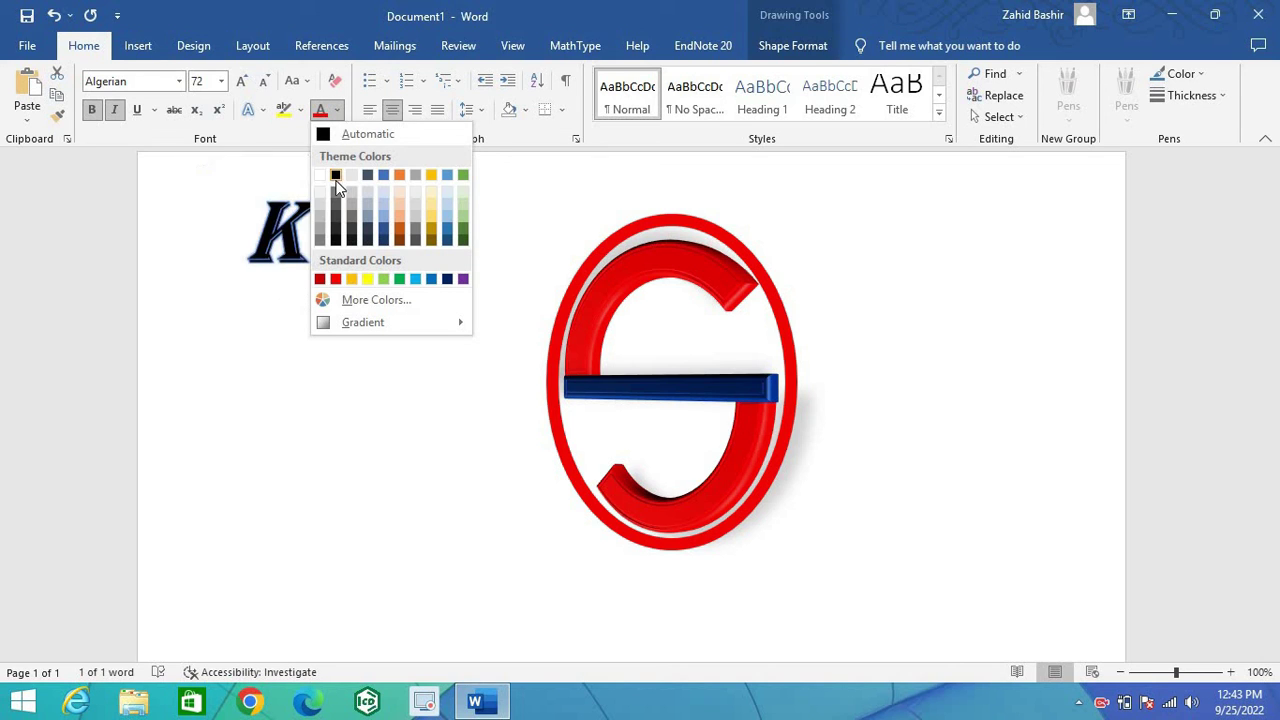
click(336, 181)
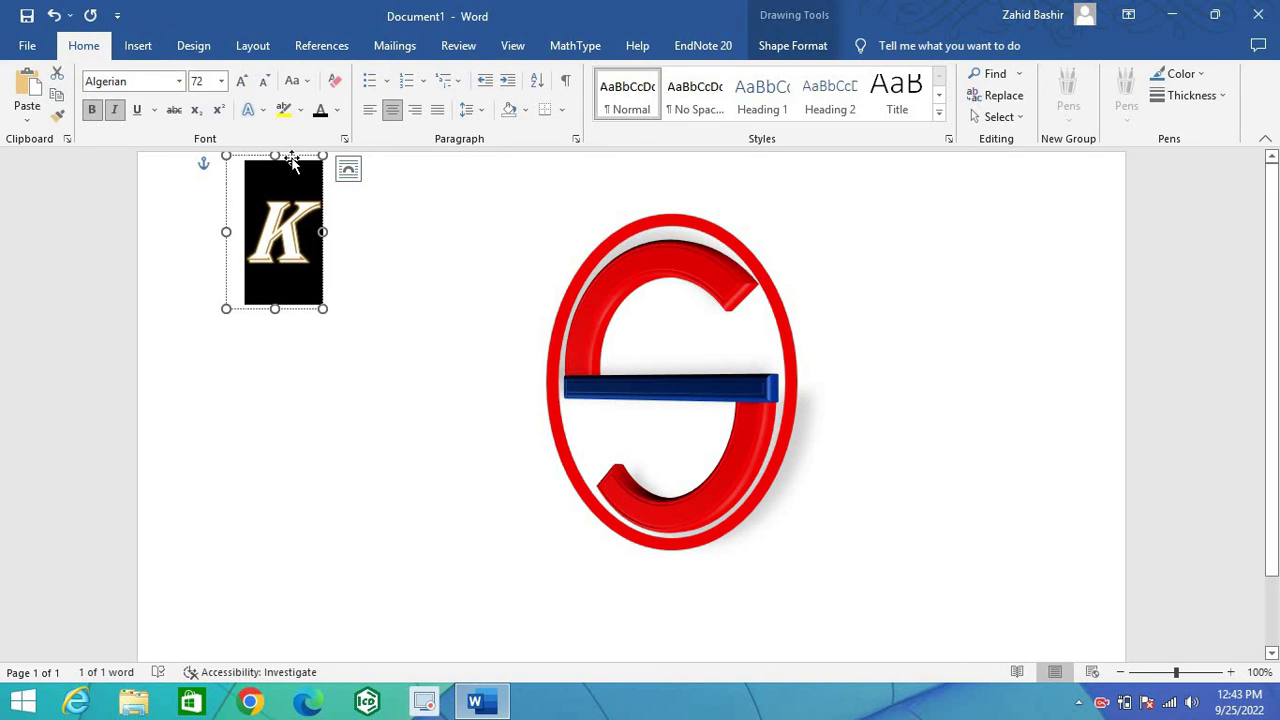
Step: Move the WordArt K onto the middle of the S logo and enlarge its font size to 100 pt
drag(291, 163, 655, 294)
double_click(655, 372)
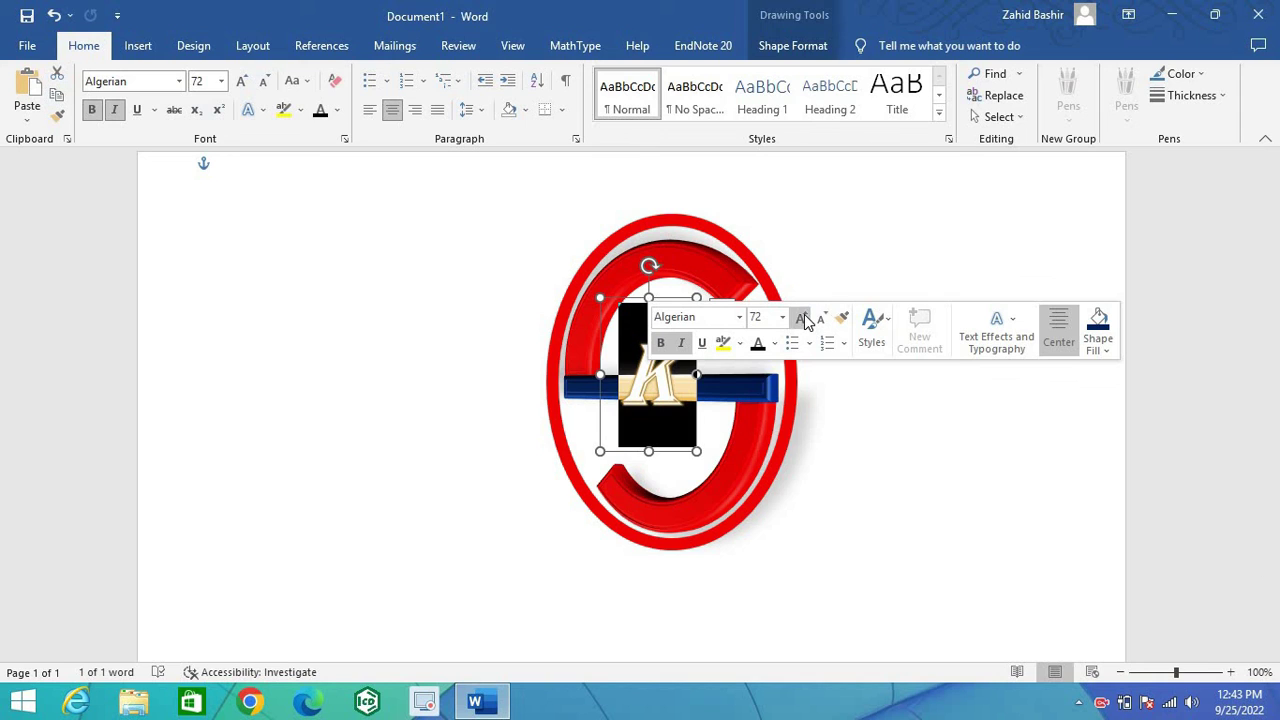
click(805, 318)
click(805, 318)
click(805, 318)
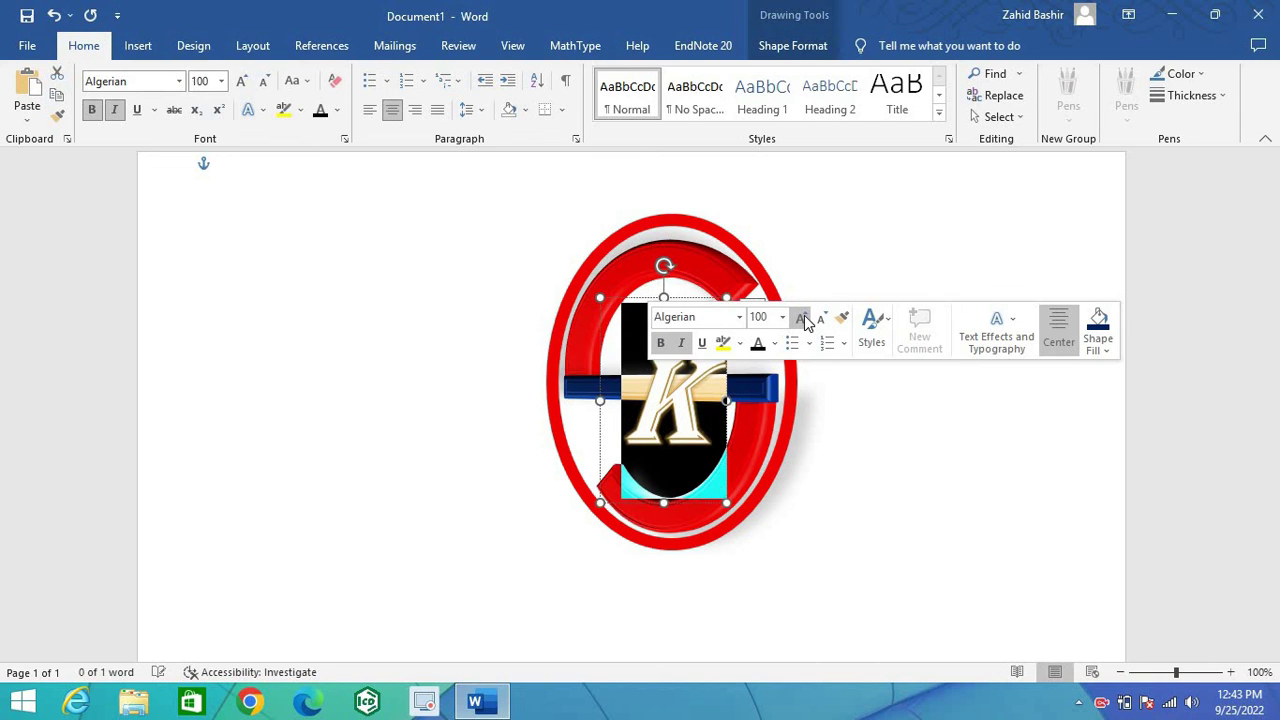
click(966, 486)
click(690, 372)
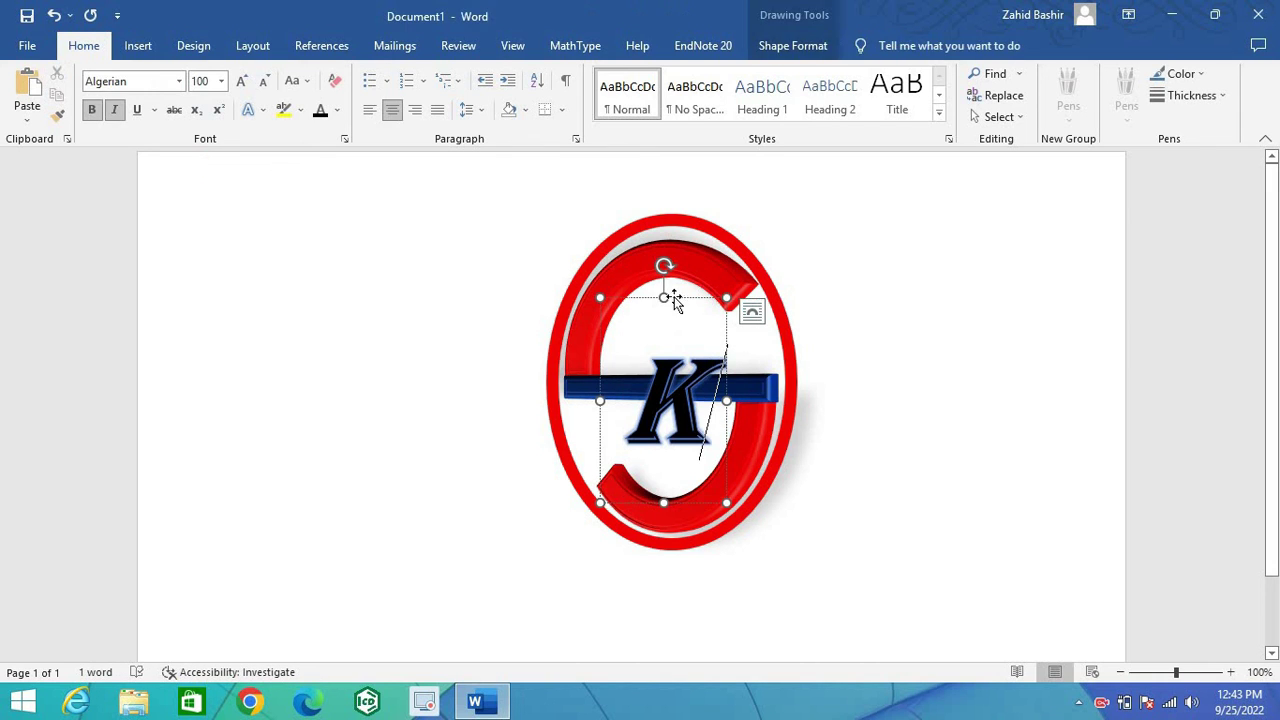
drag(682, 297, 666, 289)
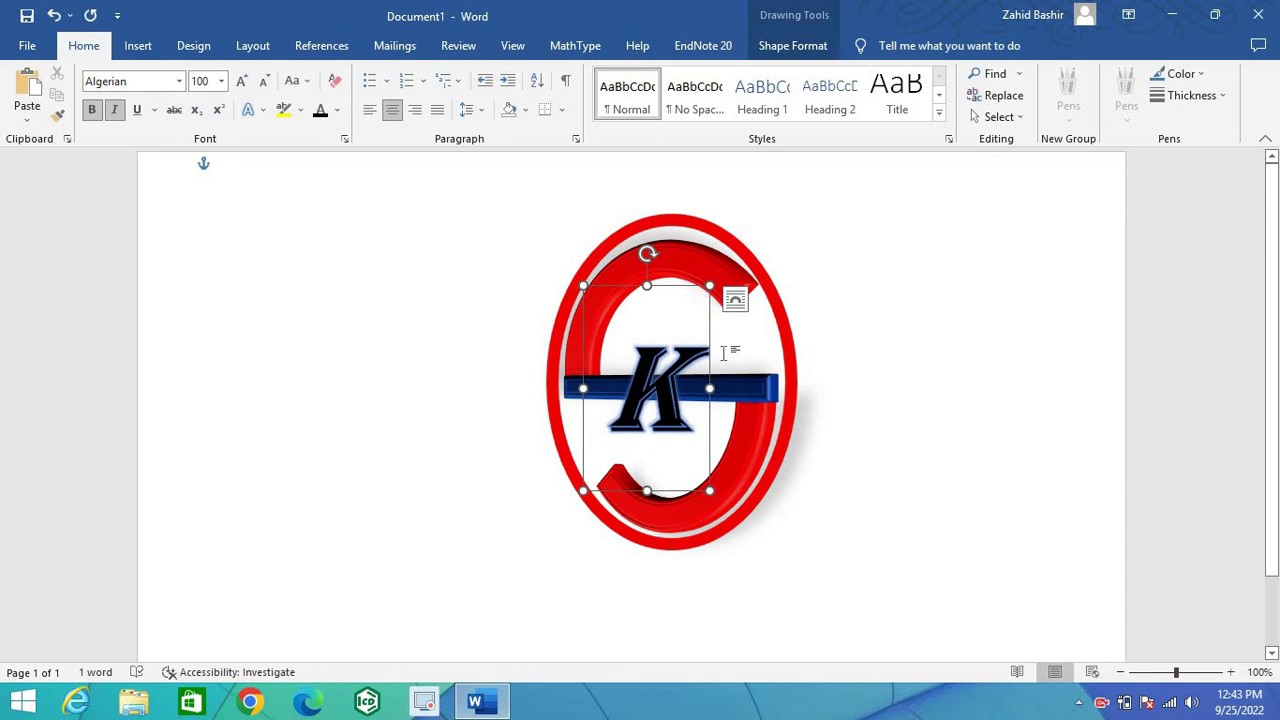
Step: Enlarge the K to 130 pt and reposition it over the dark blue bar inside the logo
drag(701, 366, 646, 380)
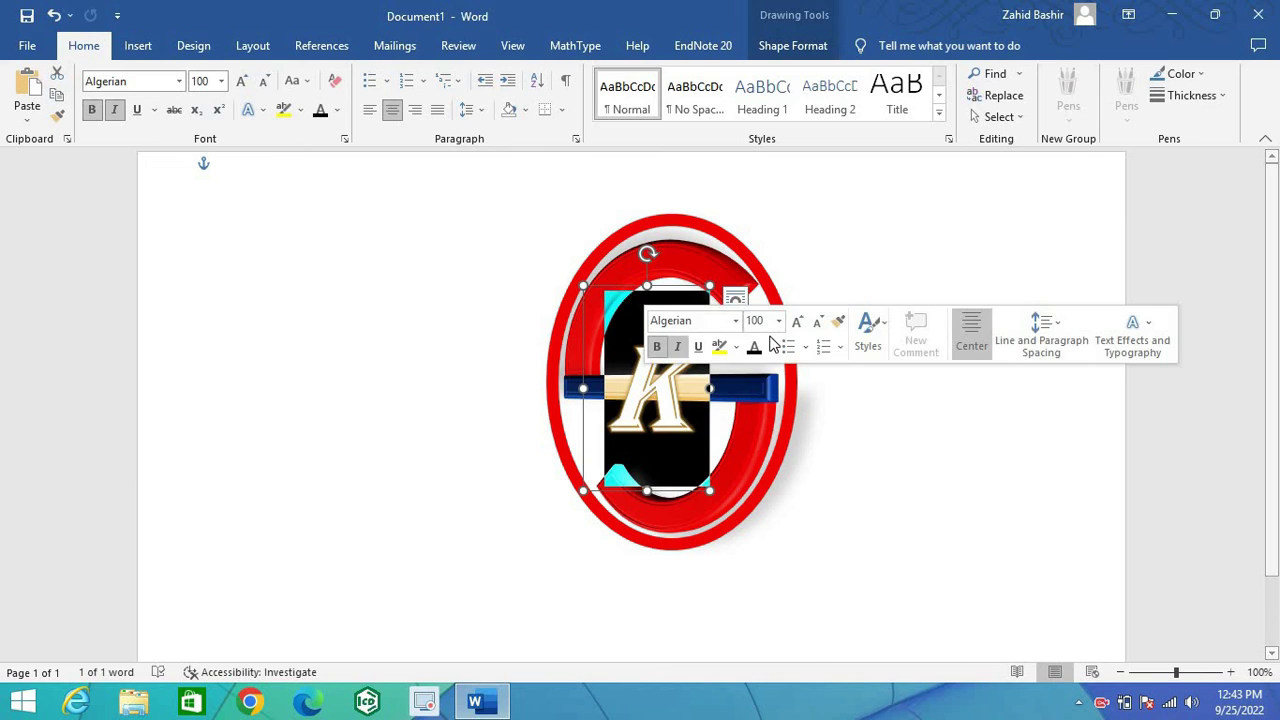
click(797, 322)
click(797, 322)
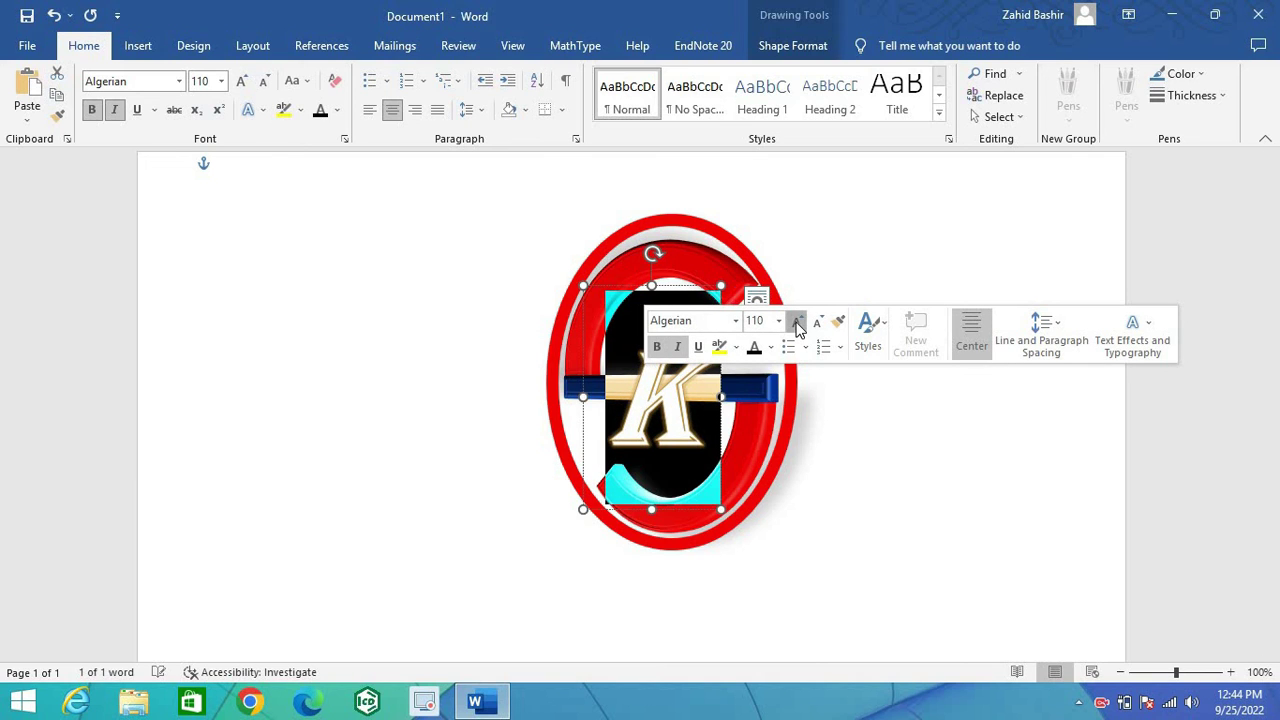
click(797, 322)
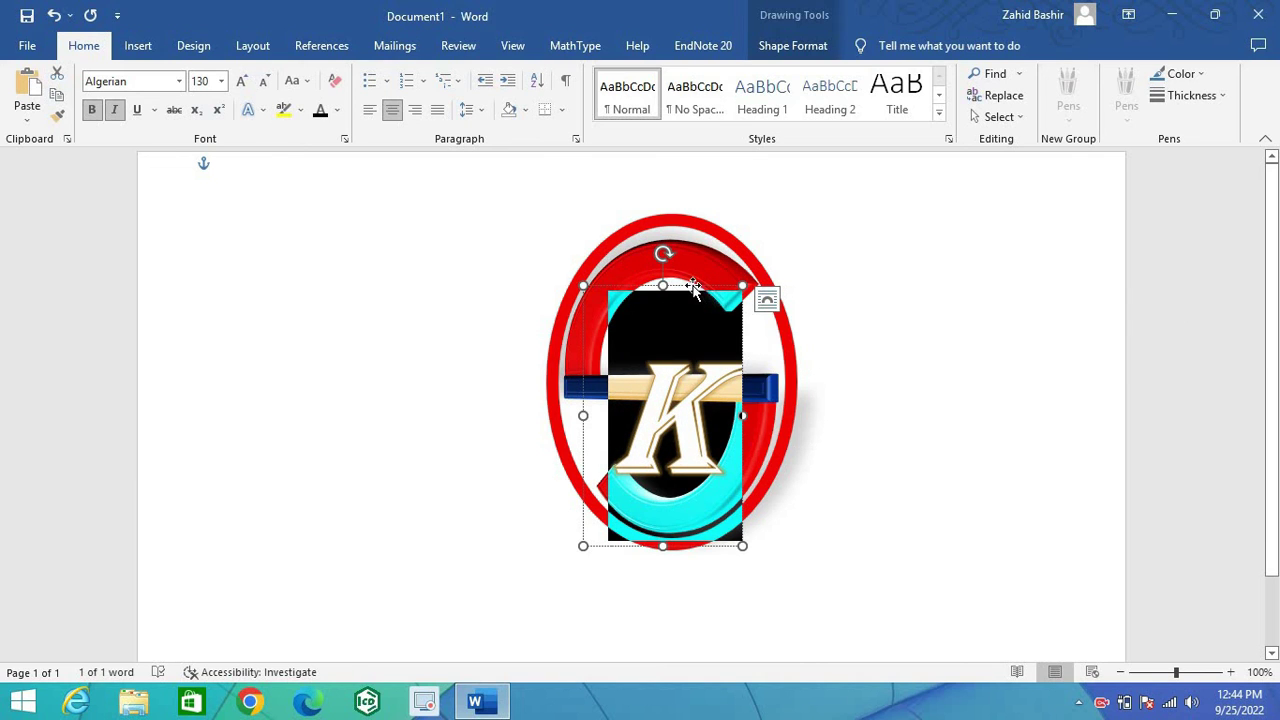
drag(693, 289, 675, 250)
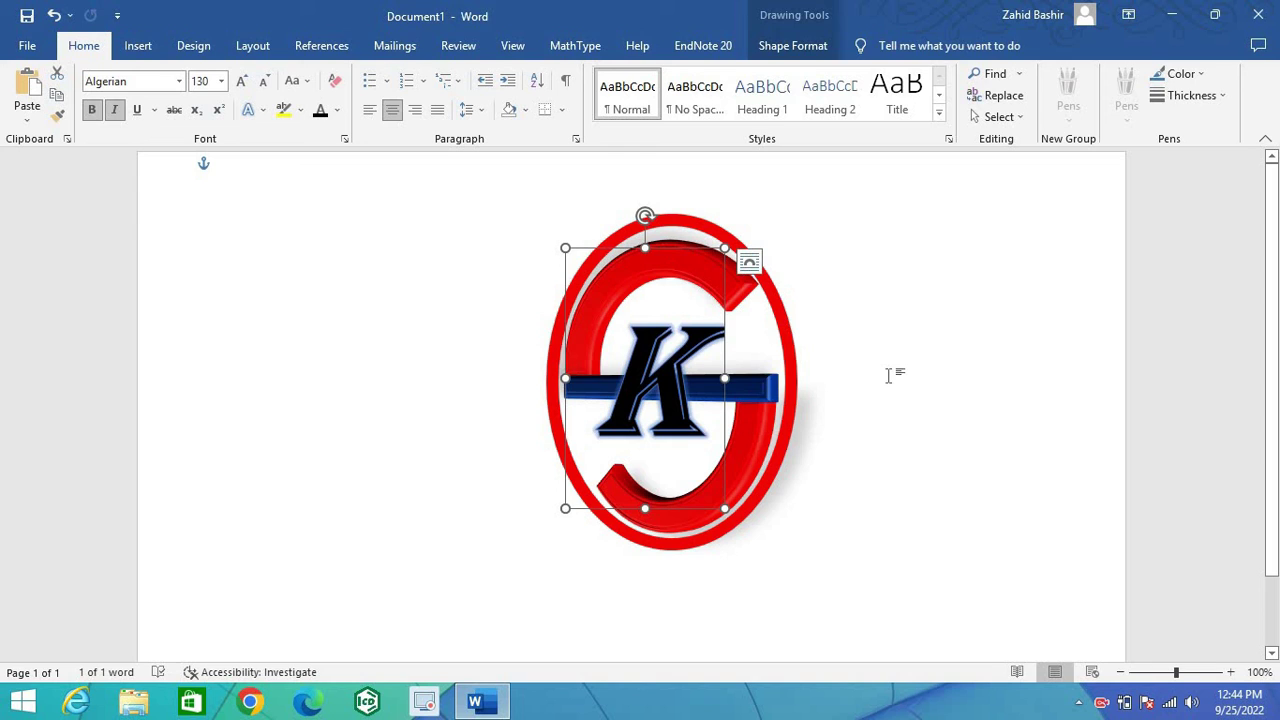
key(Escape)
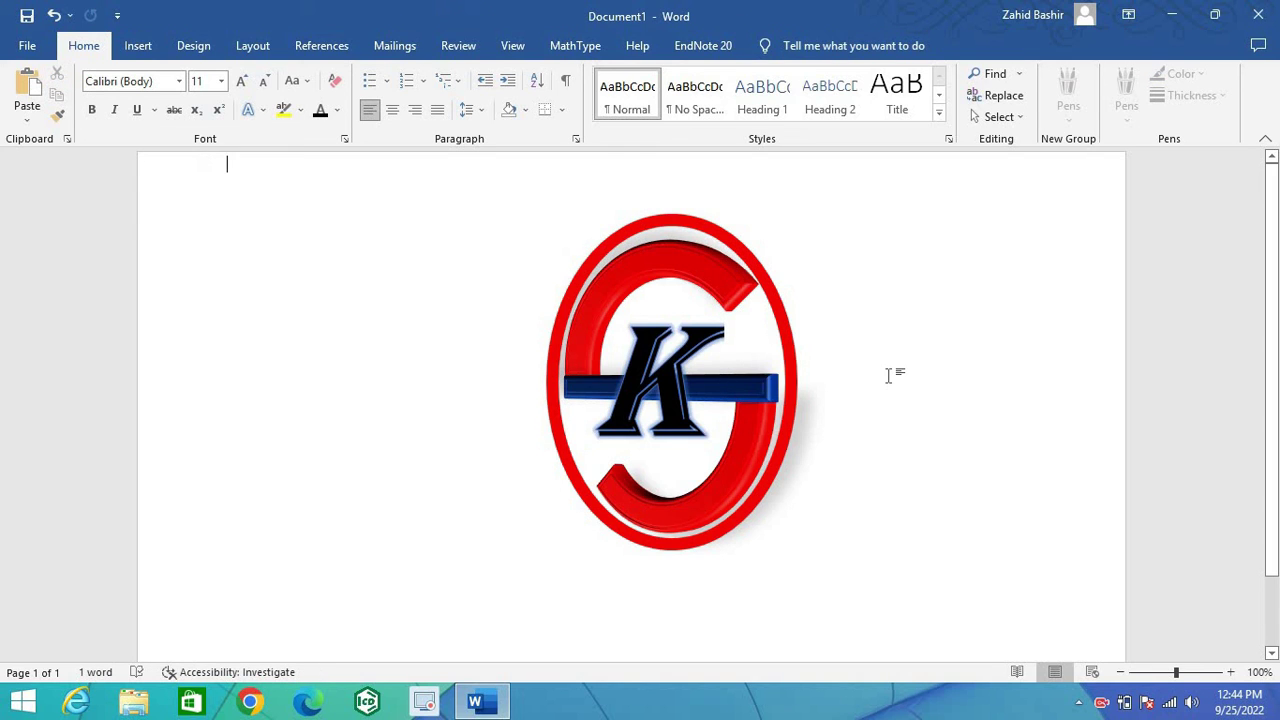
Step: Apply the Preset 12 shape effect to the WordArt K in the middle of the logo
click(666, 365)
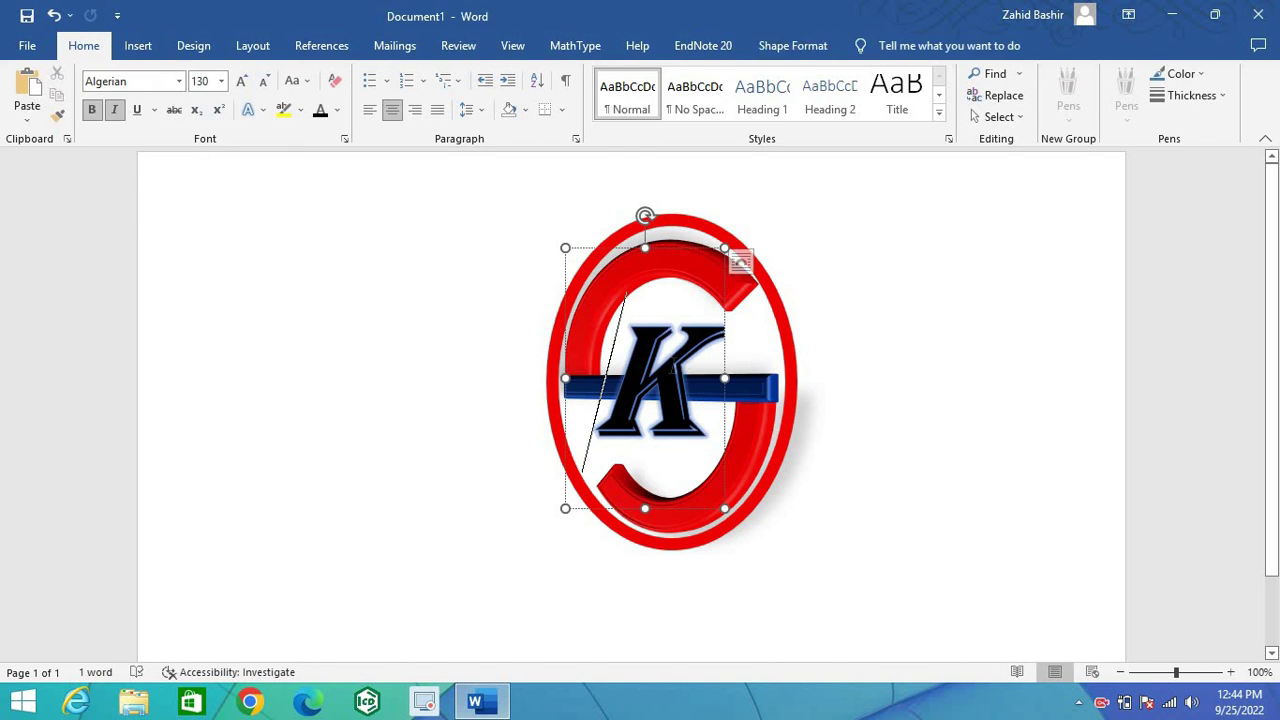
double_click(671, 380)
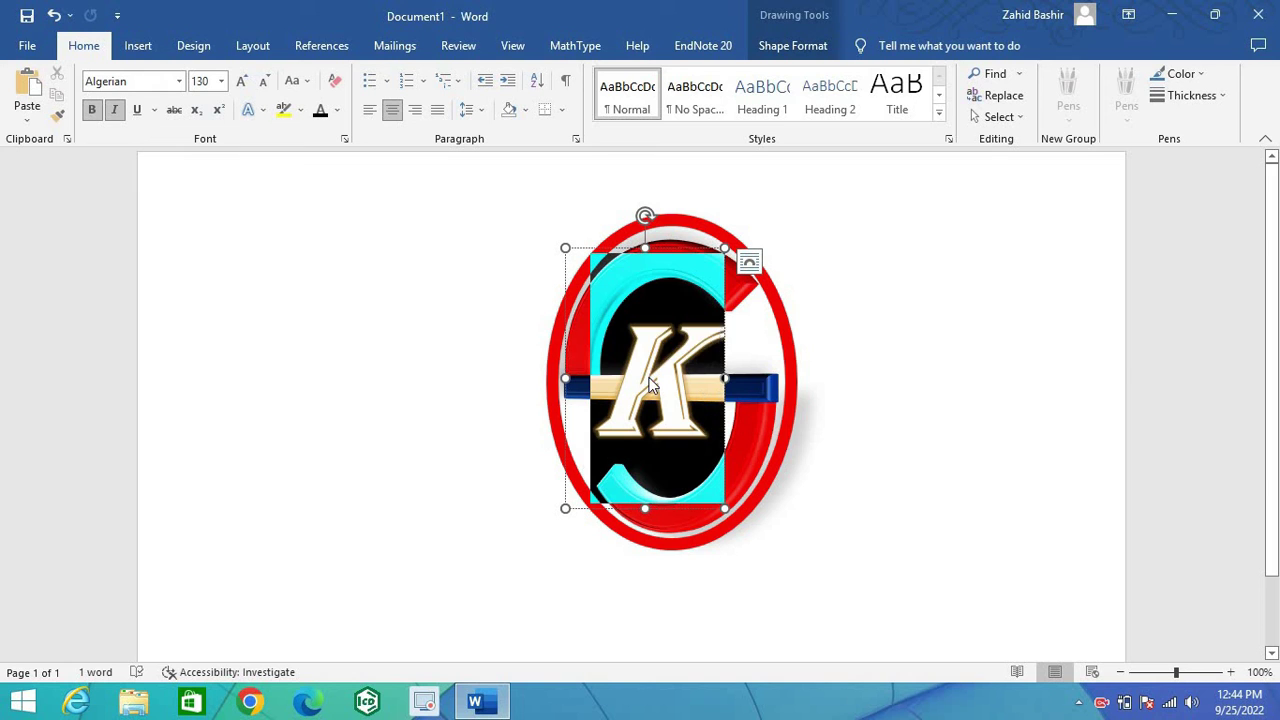
click(786, 45)
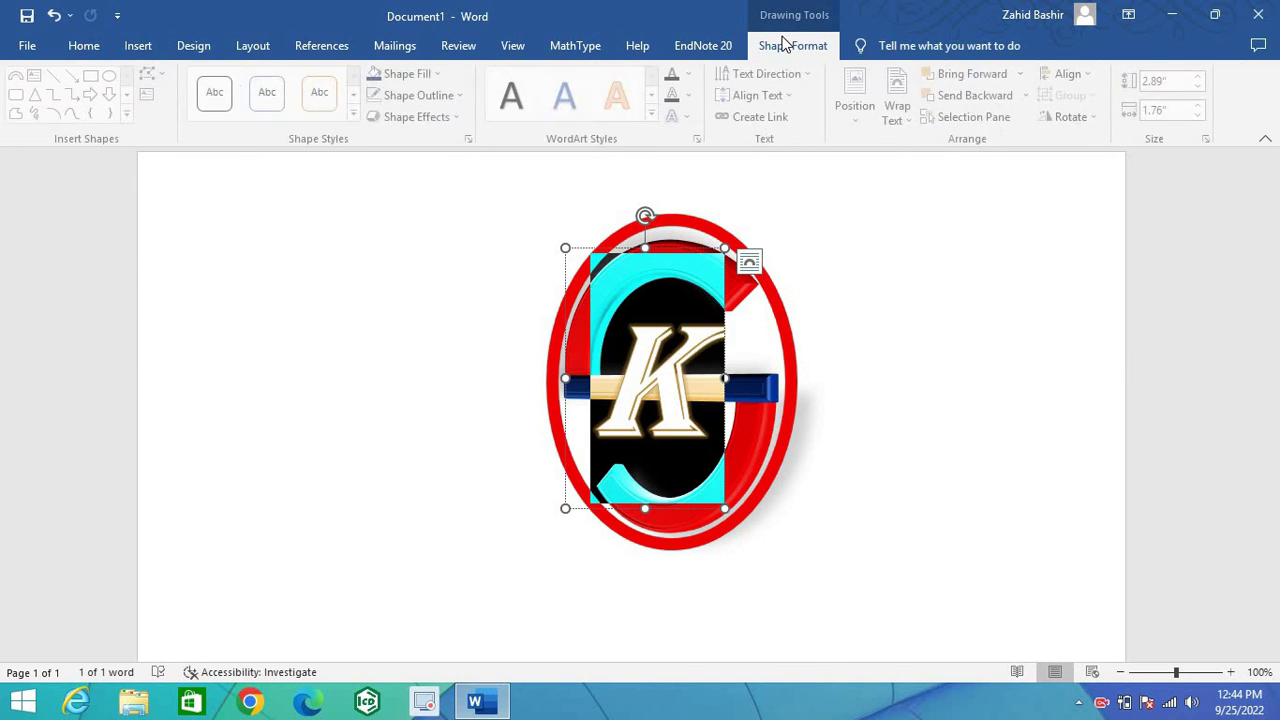
click(463, 116)
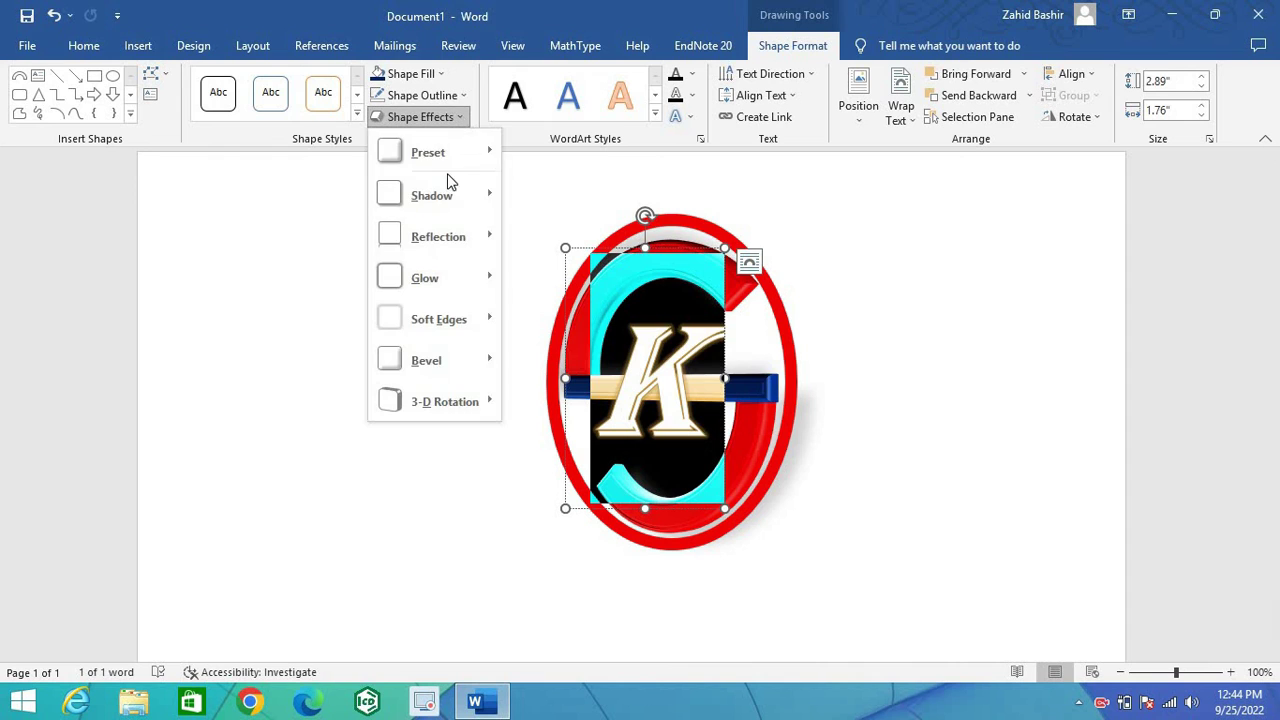
mouse_move(459, 158)
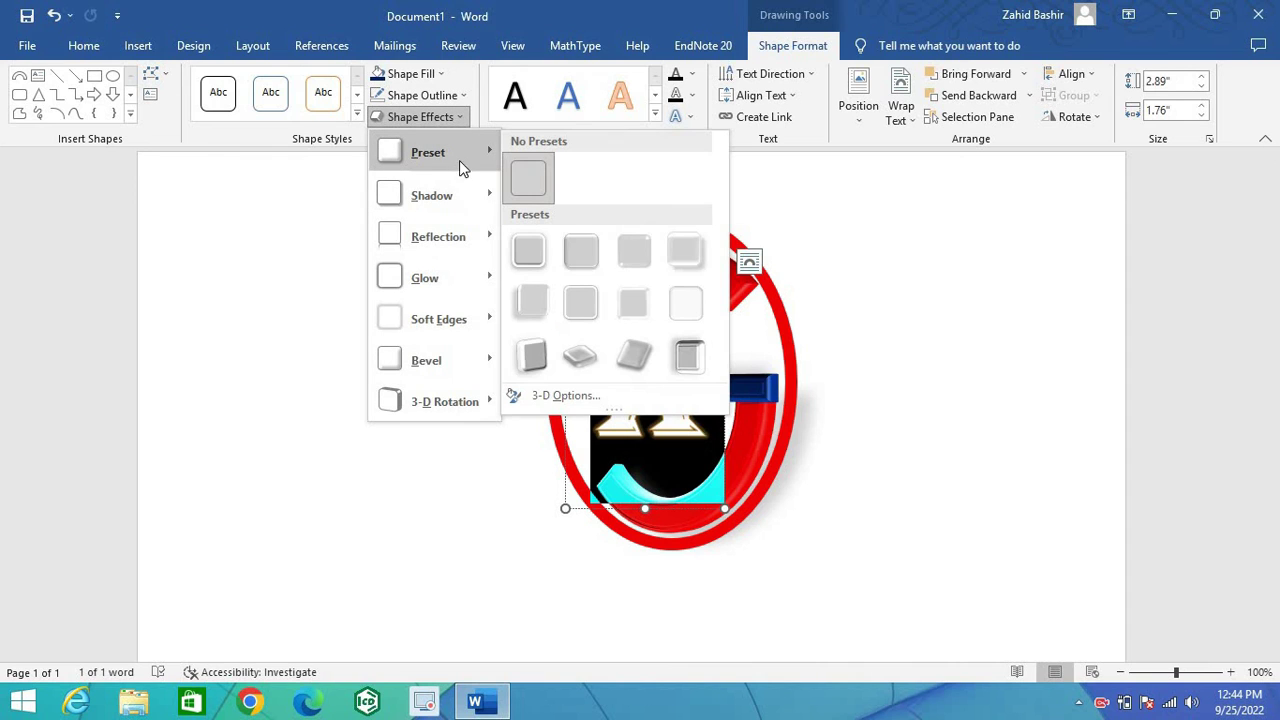
click(688, 353)
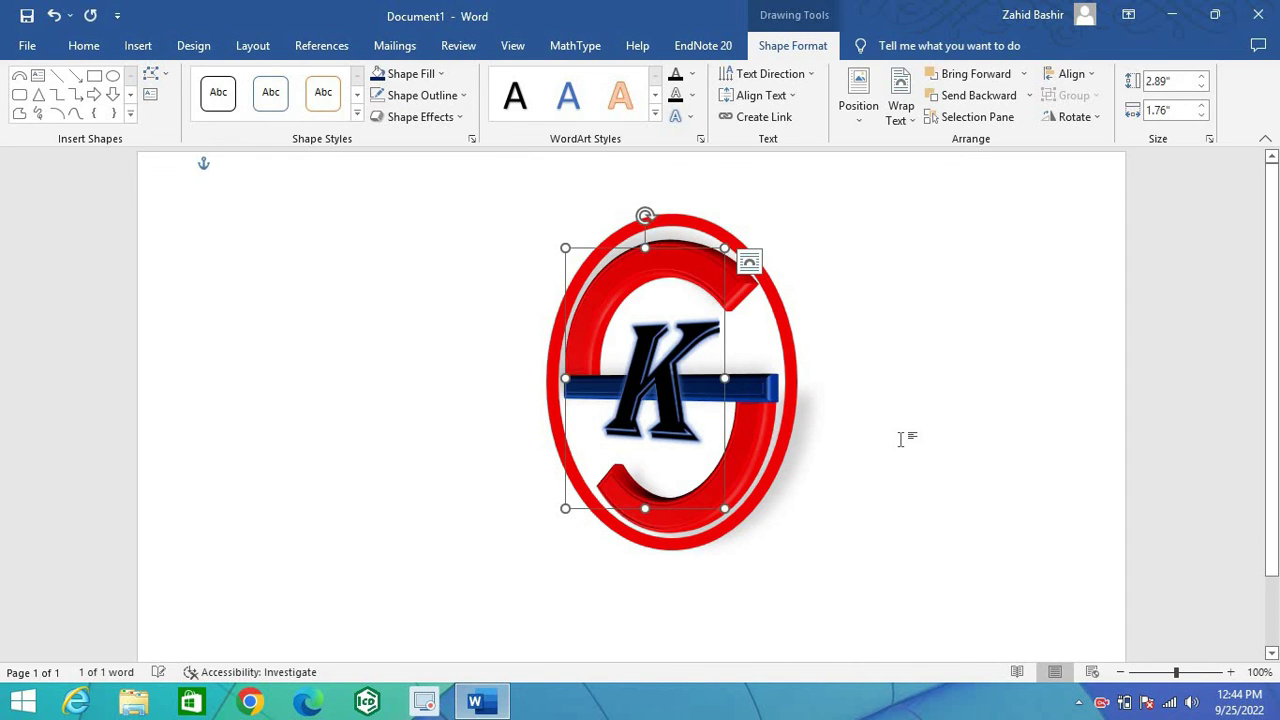
click(900, 438)
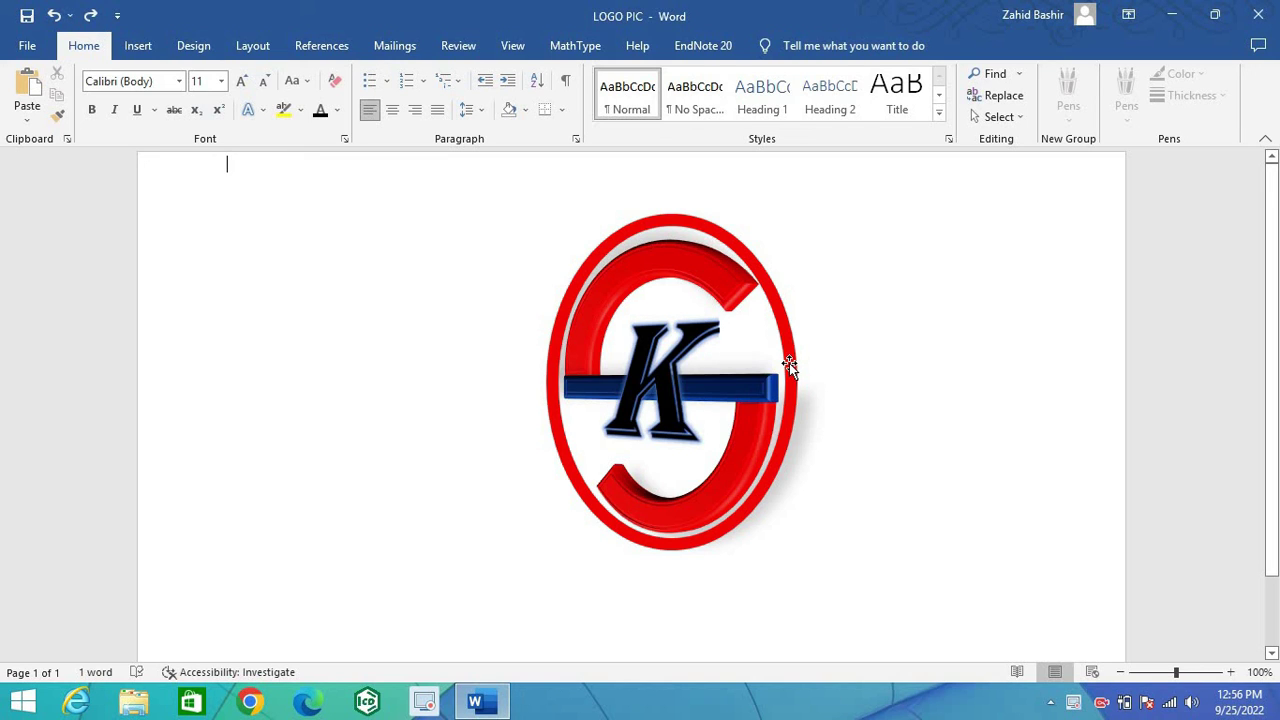
Step: Apply the Preset 9 shape effect to the thick red oval framing the logo
click(789, 363)
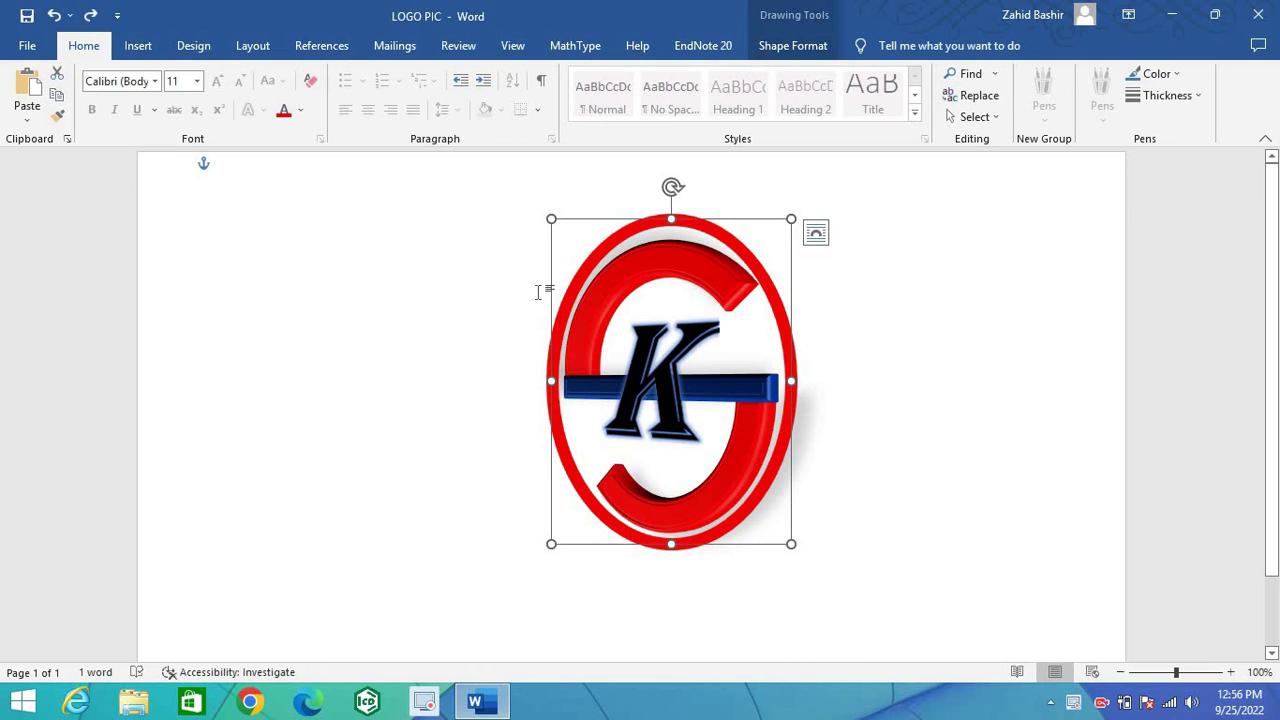
click(780, 46)
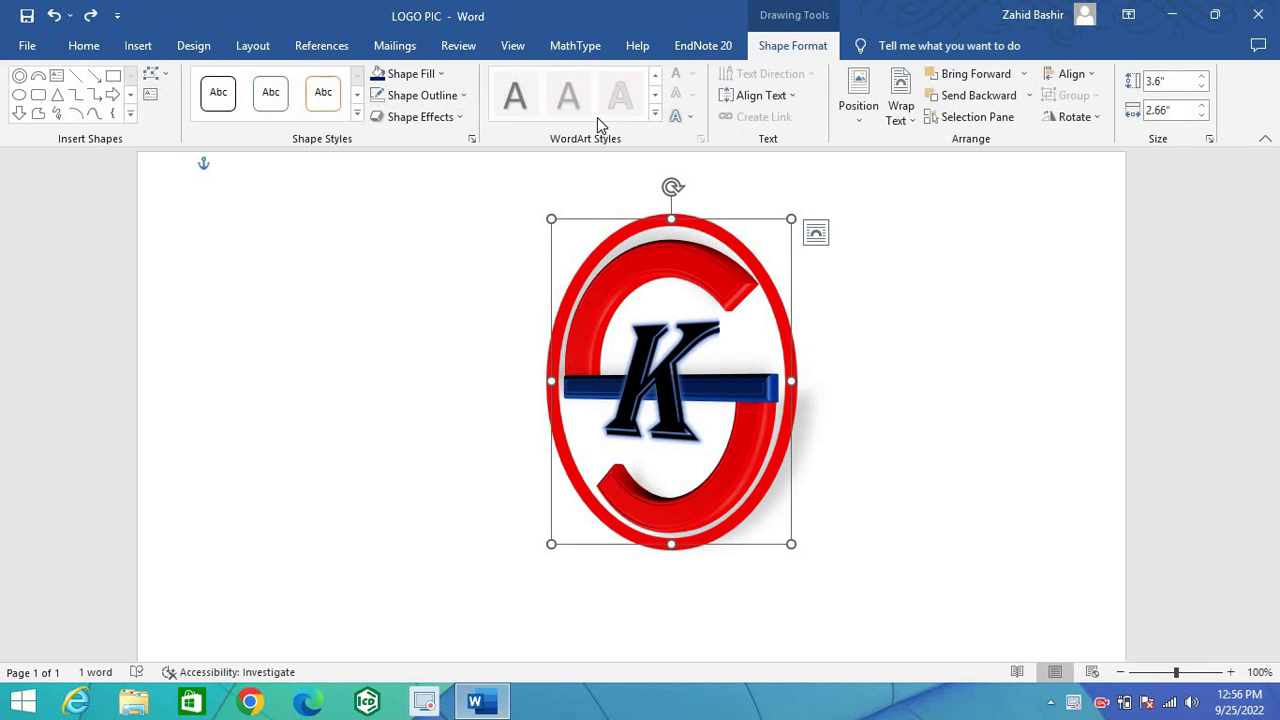
click(461, 118)
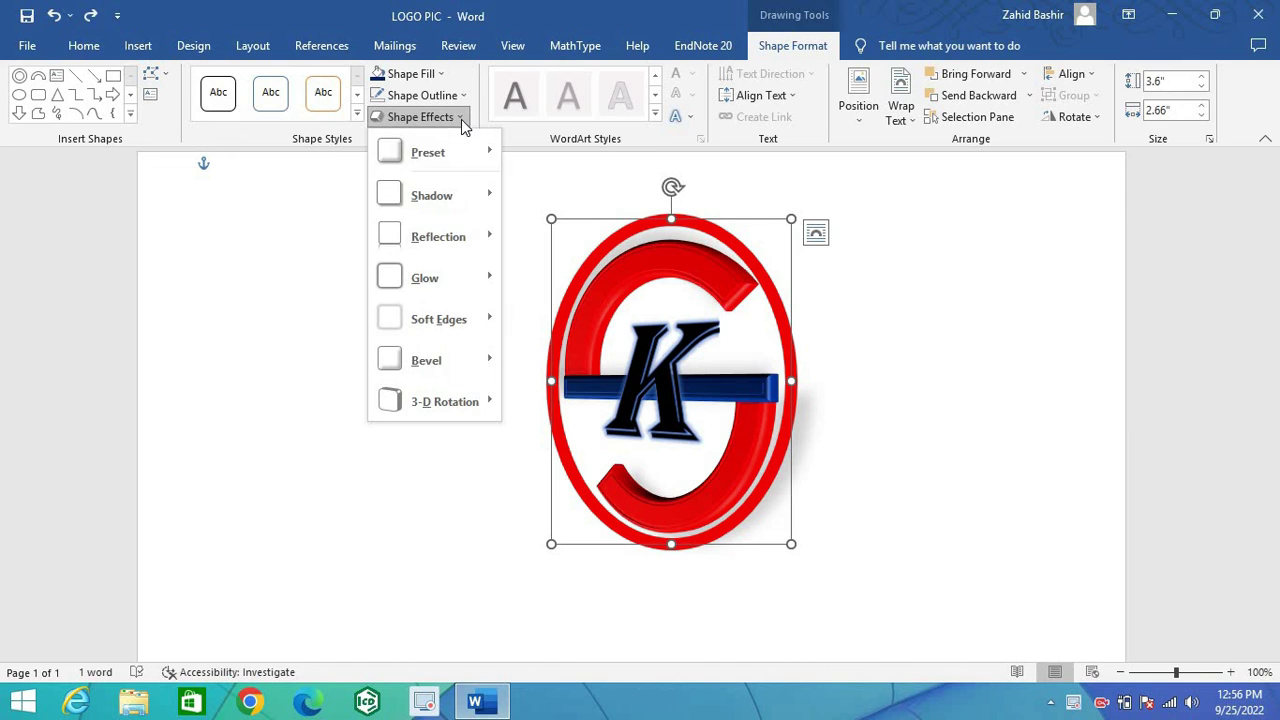
mouse_move(478, 152)
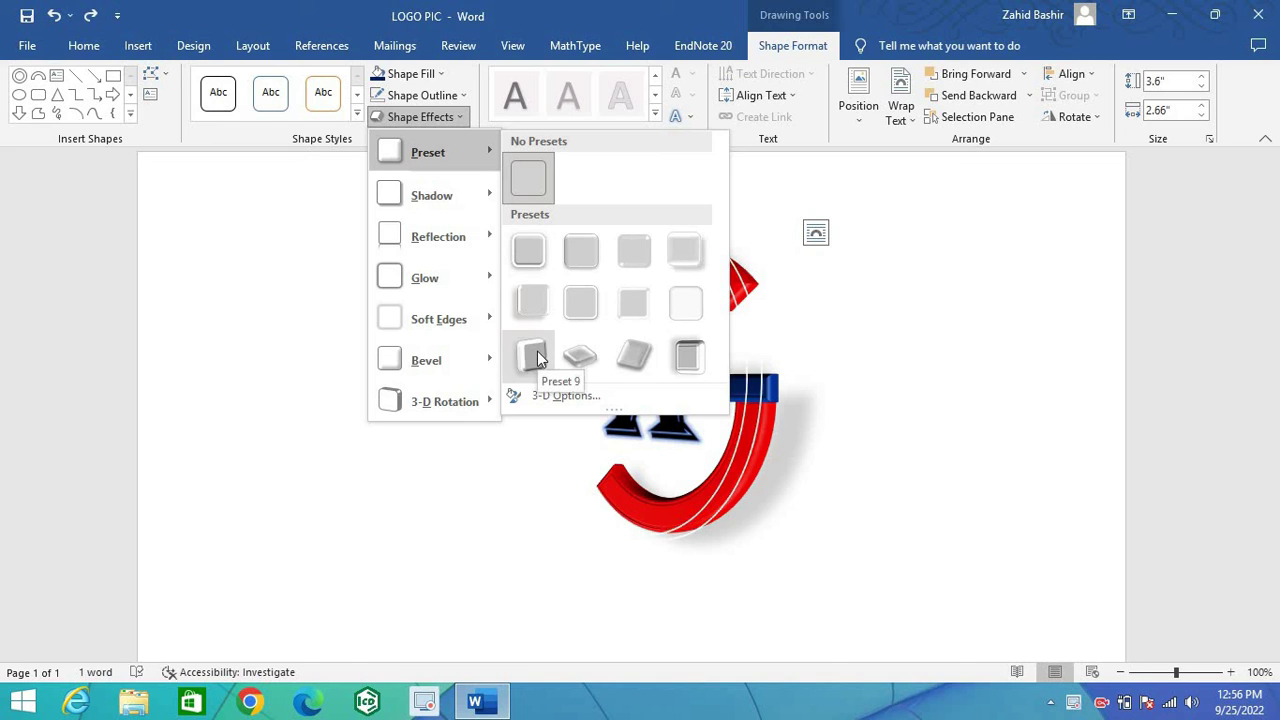
click(537, 358)
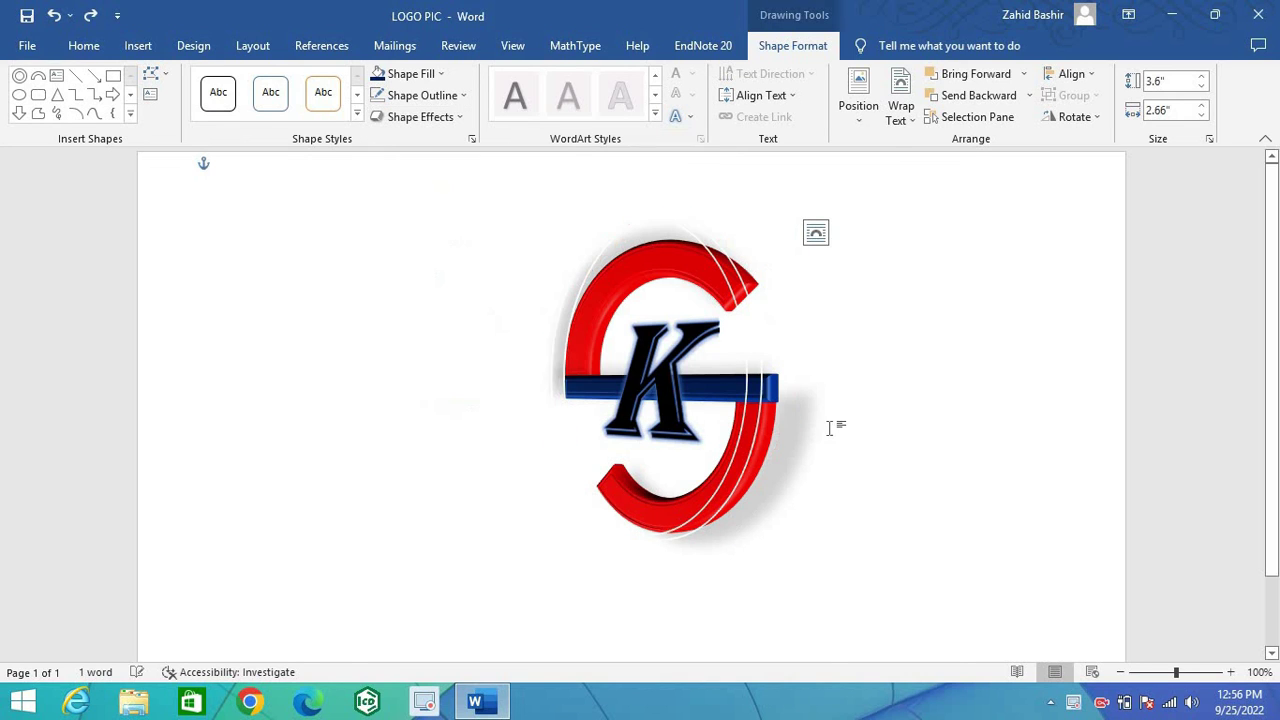
Step: Resize the oval to 3" high and 2.6" wide, and move it so its outlines run over the red S arcs
click(1202, 88)
click(1202, 88)
click(1202, 88)
click(1202, 88)
click(1202, 88)
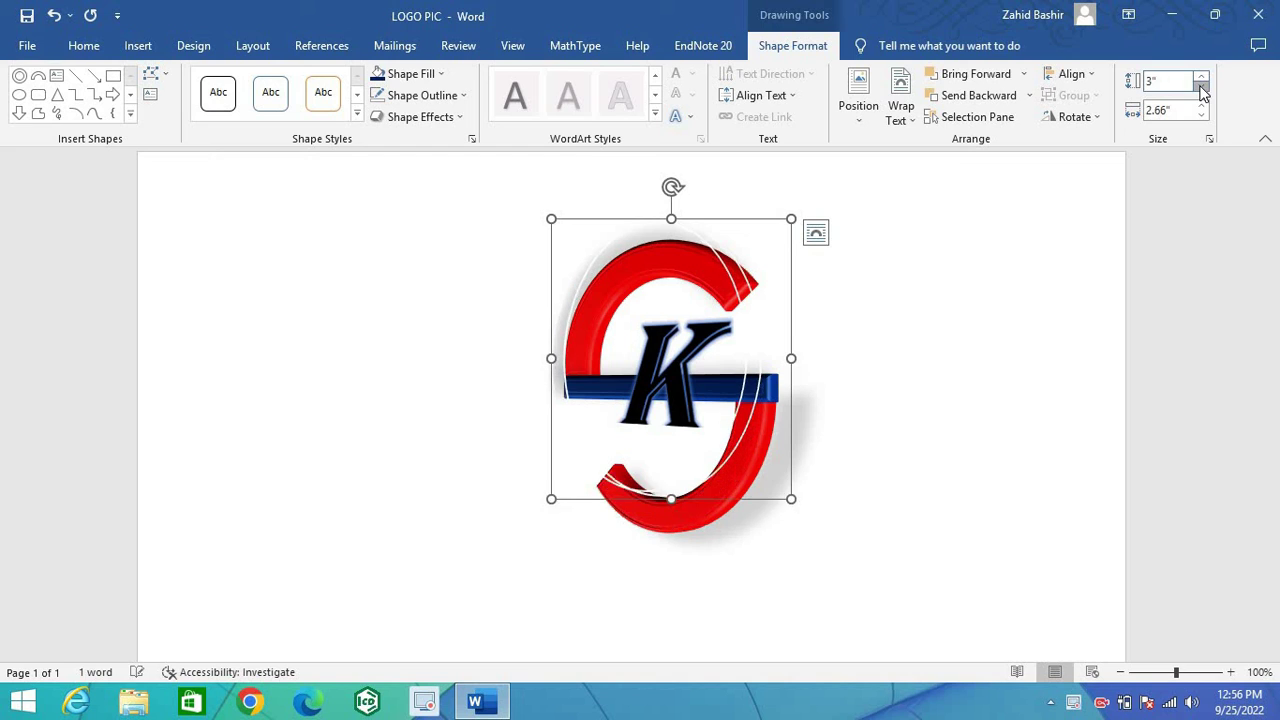
click(1202, 88)
click(1202, 88)
click(1202, 88)
click(1202, 88)
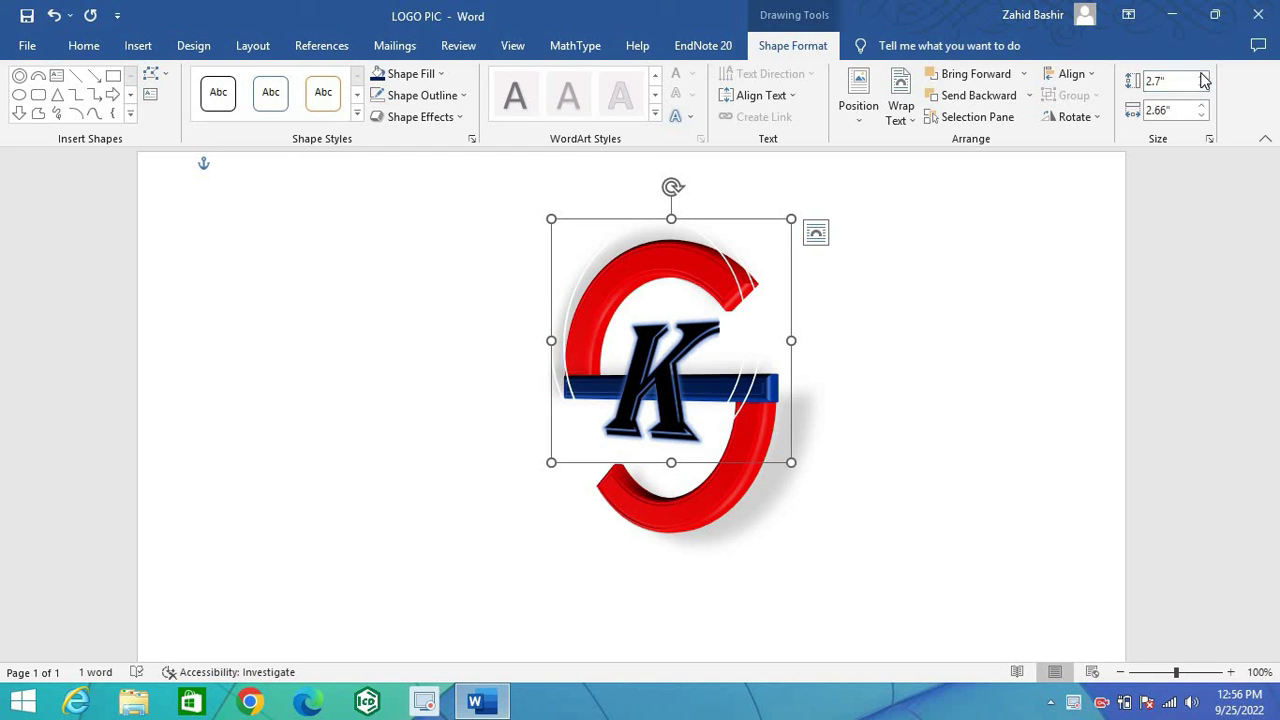
click(1203, 77)
click(1203, 77)
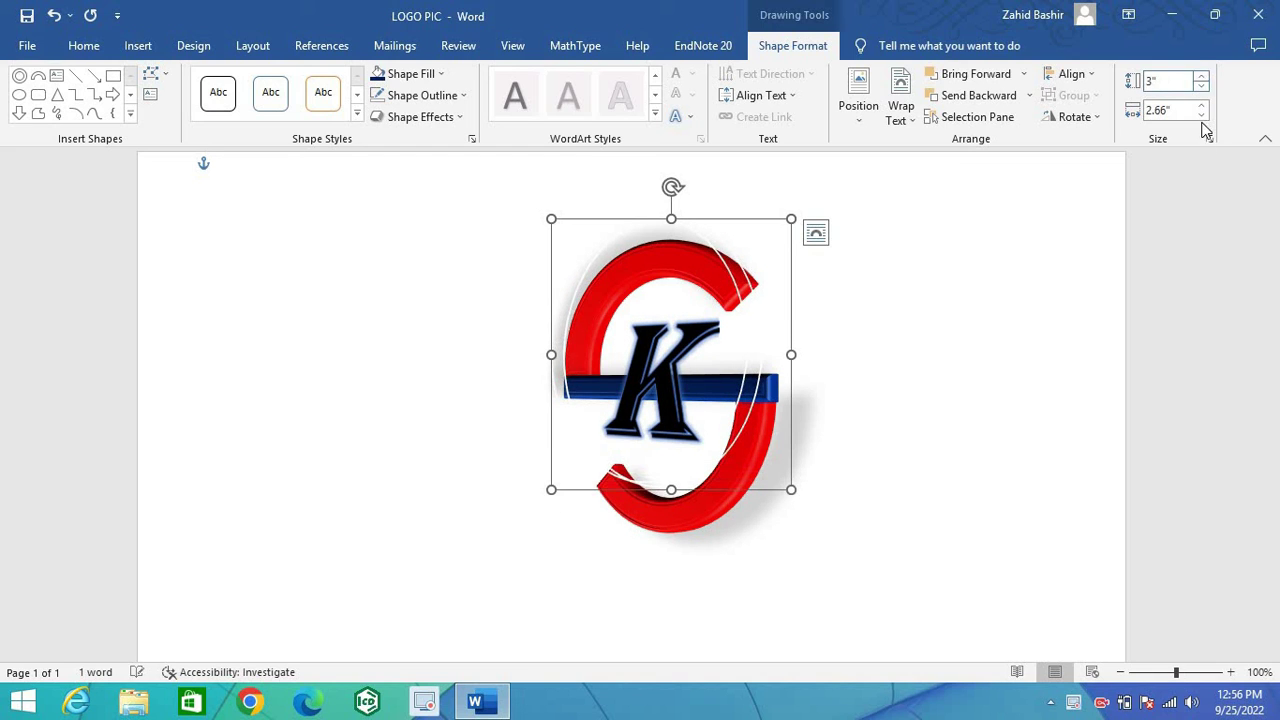
click(1203, 118)
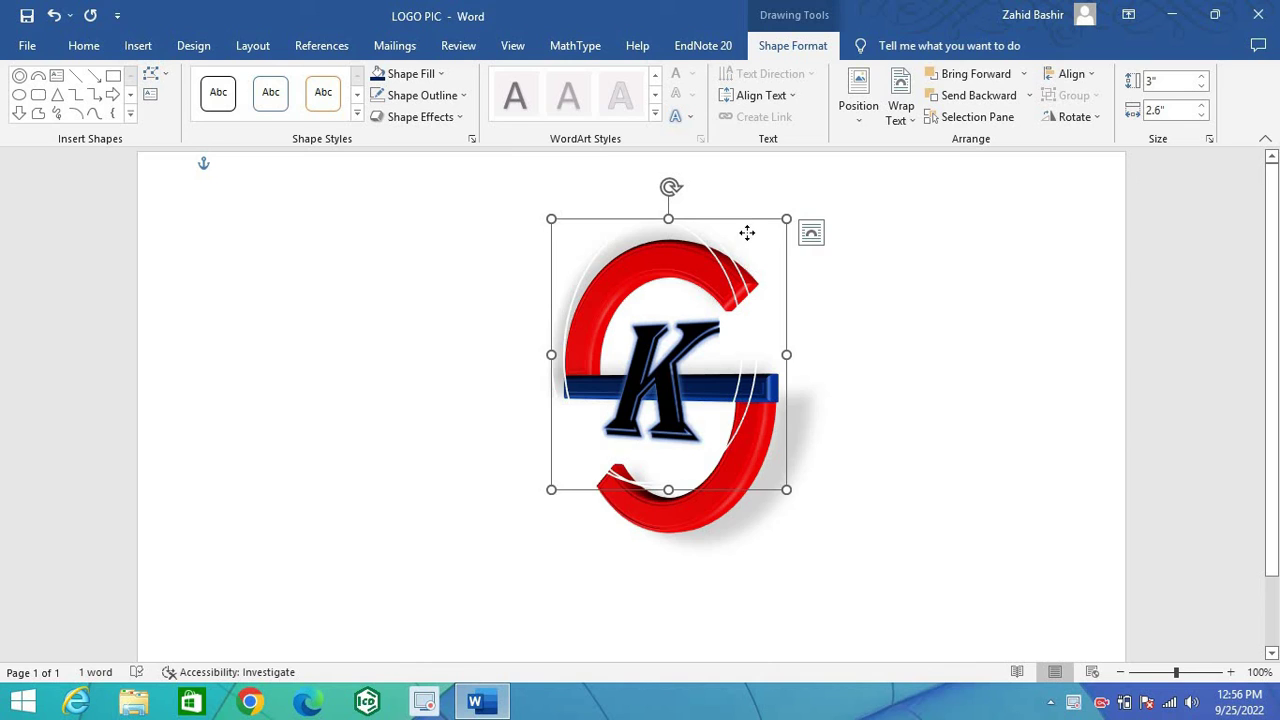
drag(747, 232, 759, 253)
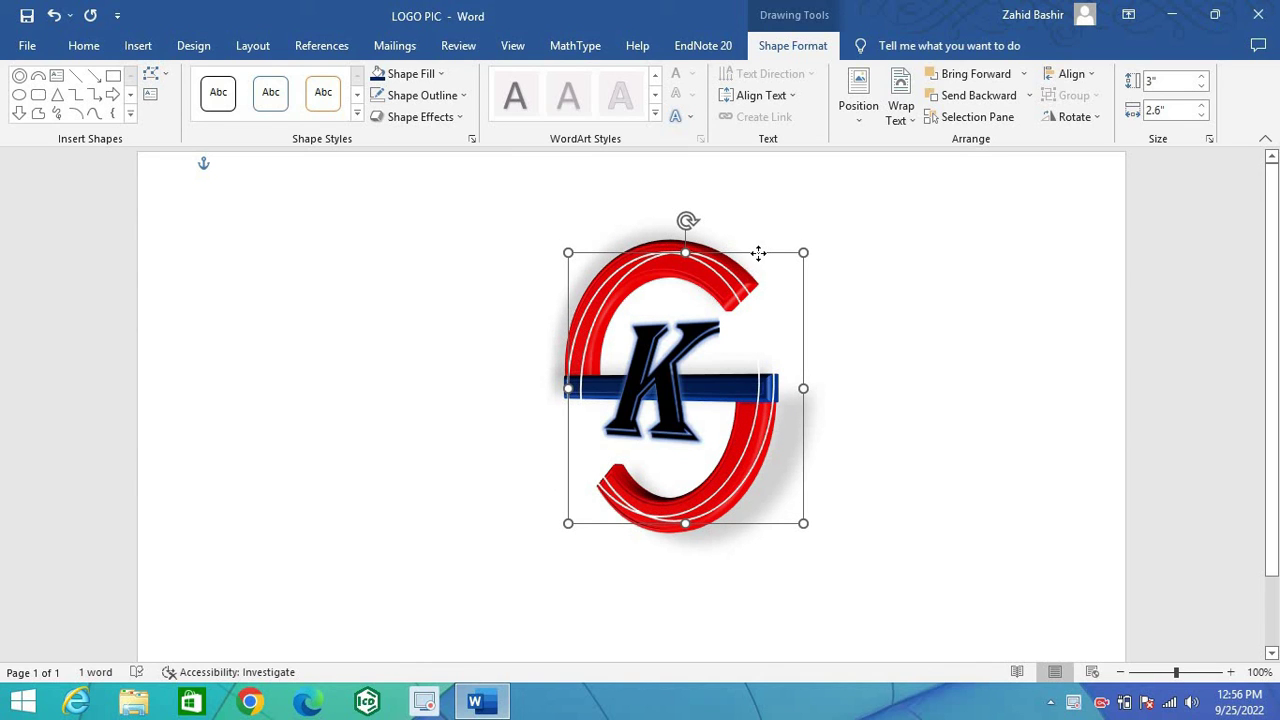
click(878, 395)
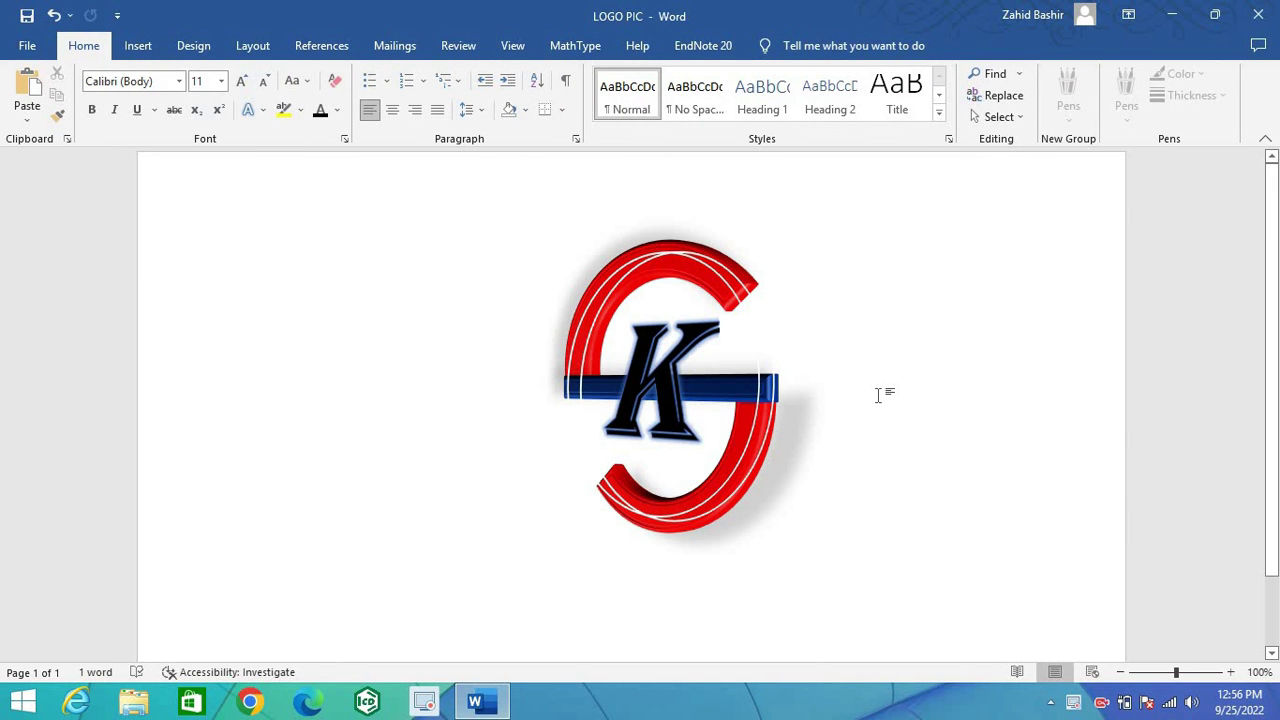